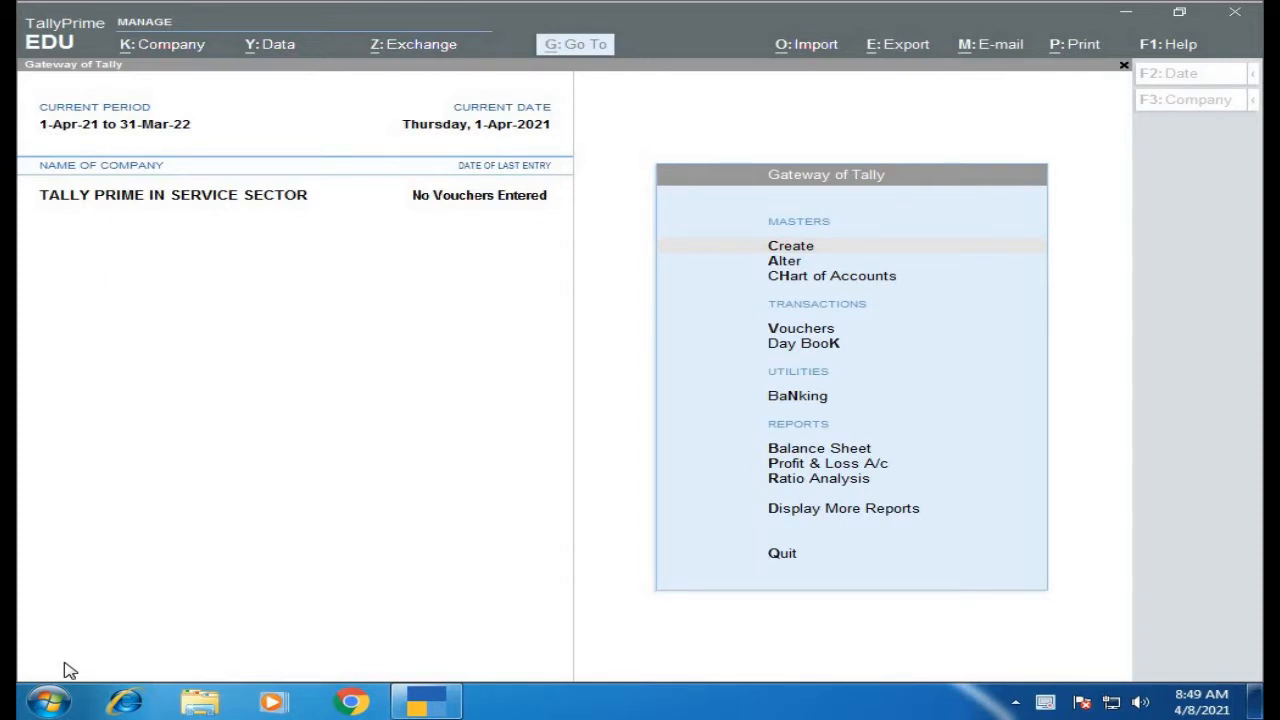
Check the company features, particularly the Maintain Inventory setting, and accept them with inventory kept at No.
left_click(482, 352)
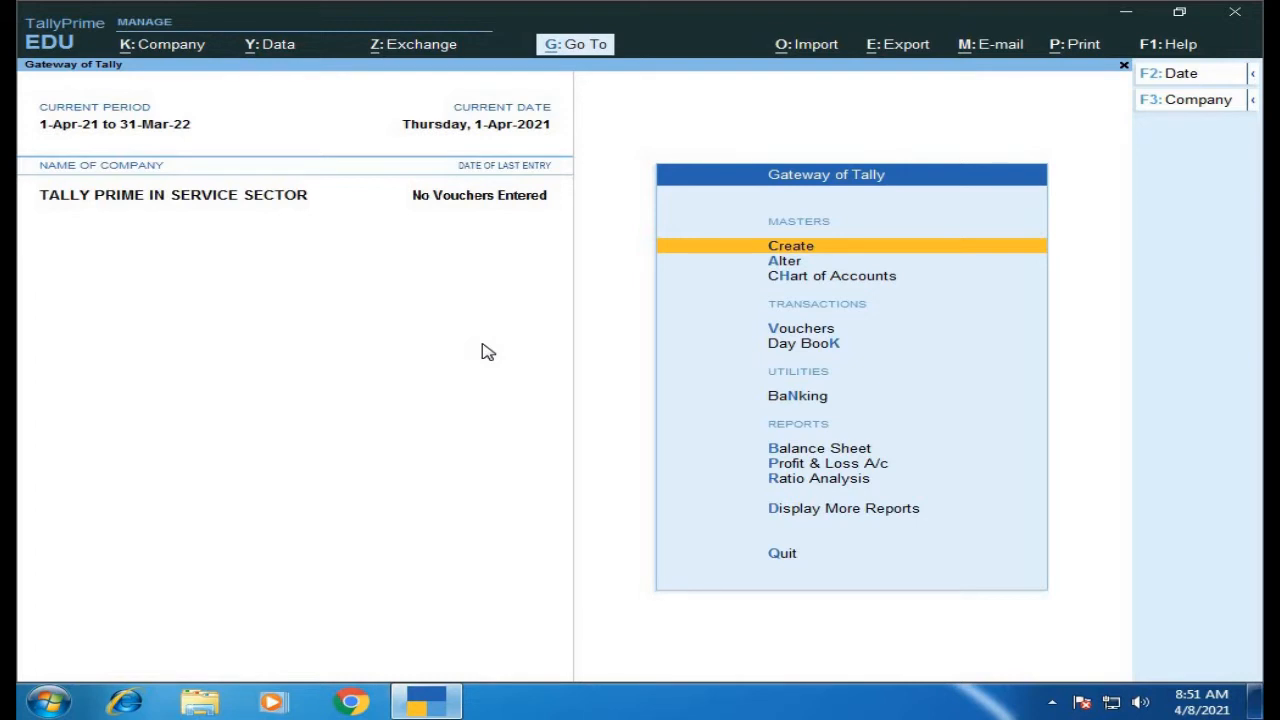
key("F11")
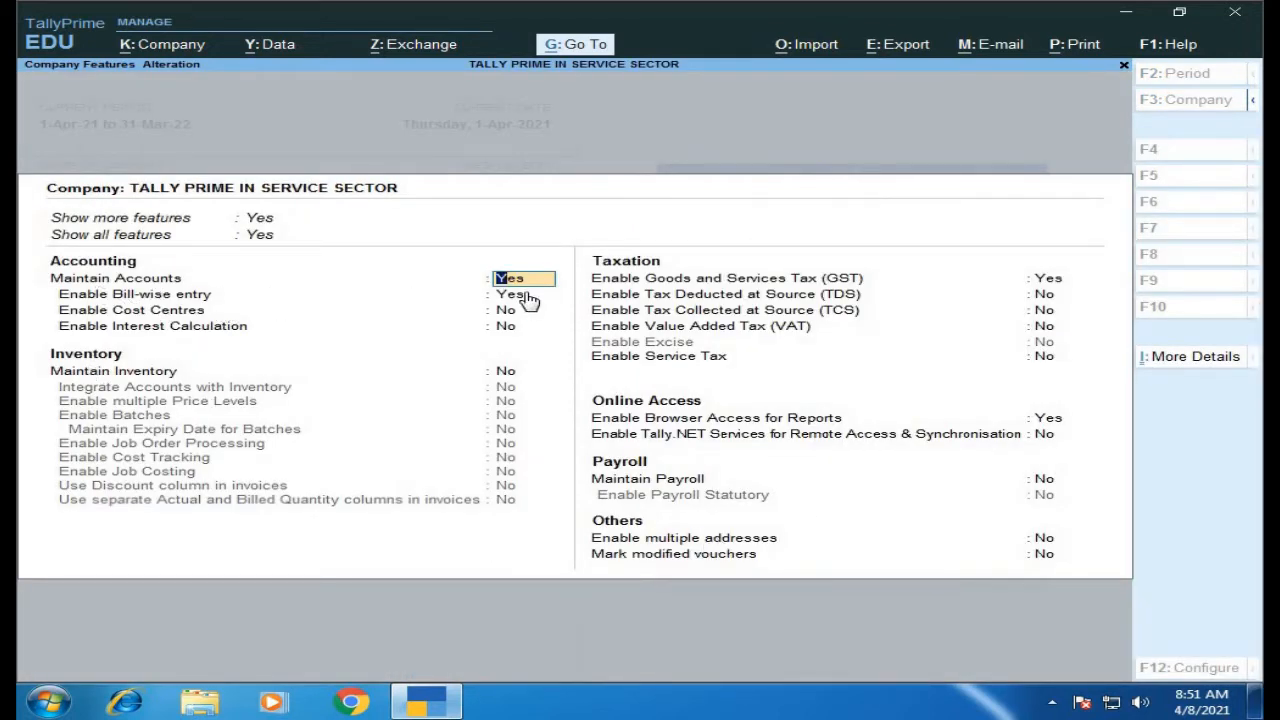
left_click(505, 374)
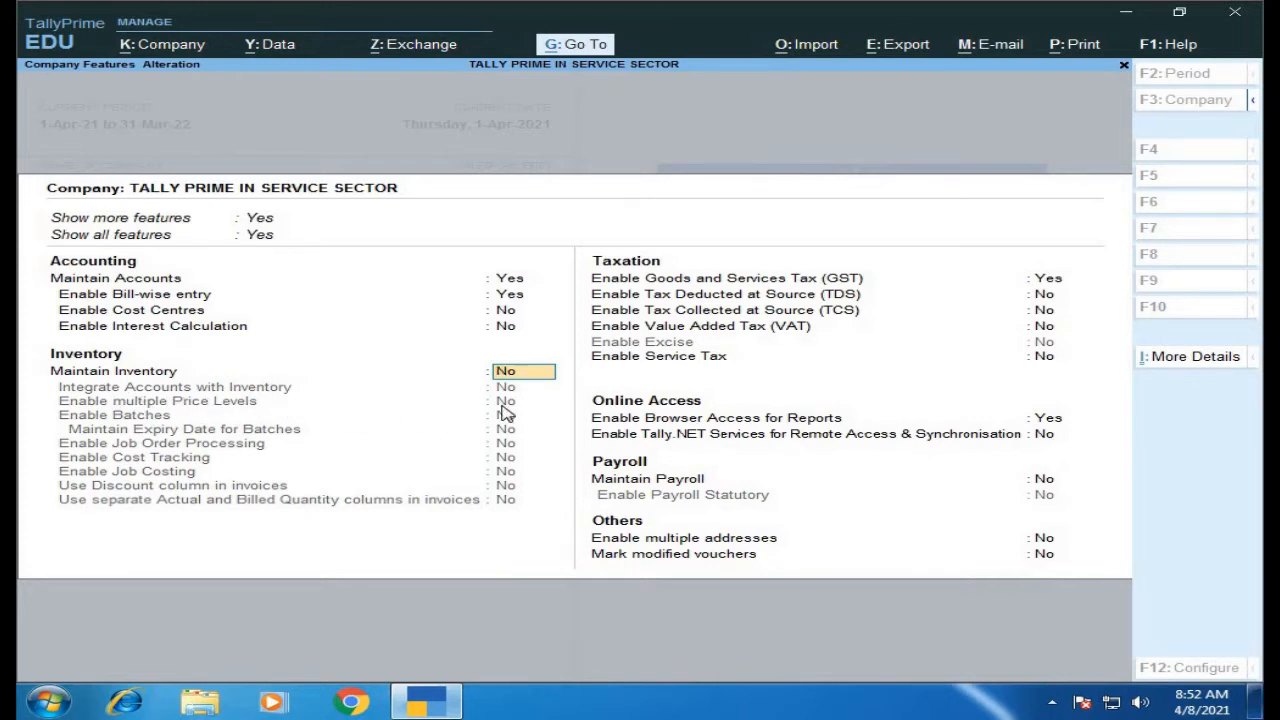
key("BackSpace")
key("ctrl+a")
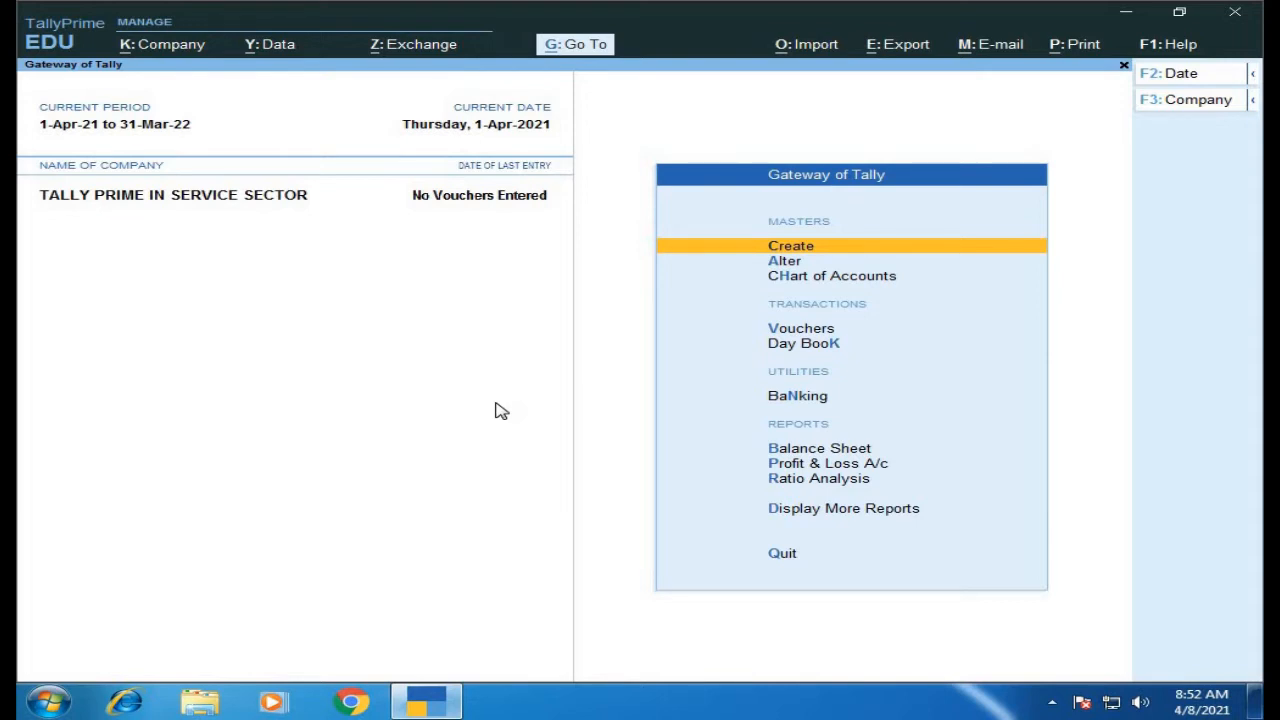
Open the ledger masters for alteration and examine the group, state and registration type of the local and outside-state creditor ledgers.
key("Down")
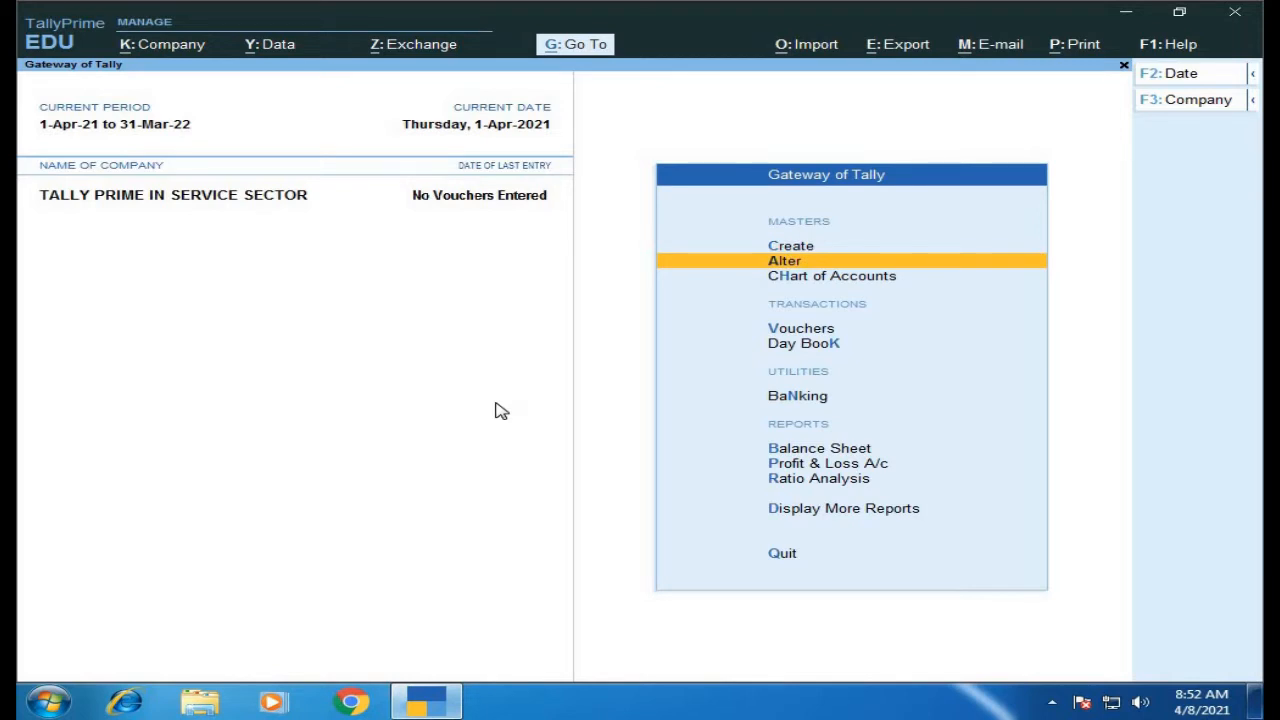
key("Return")
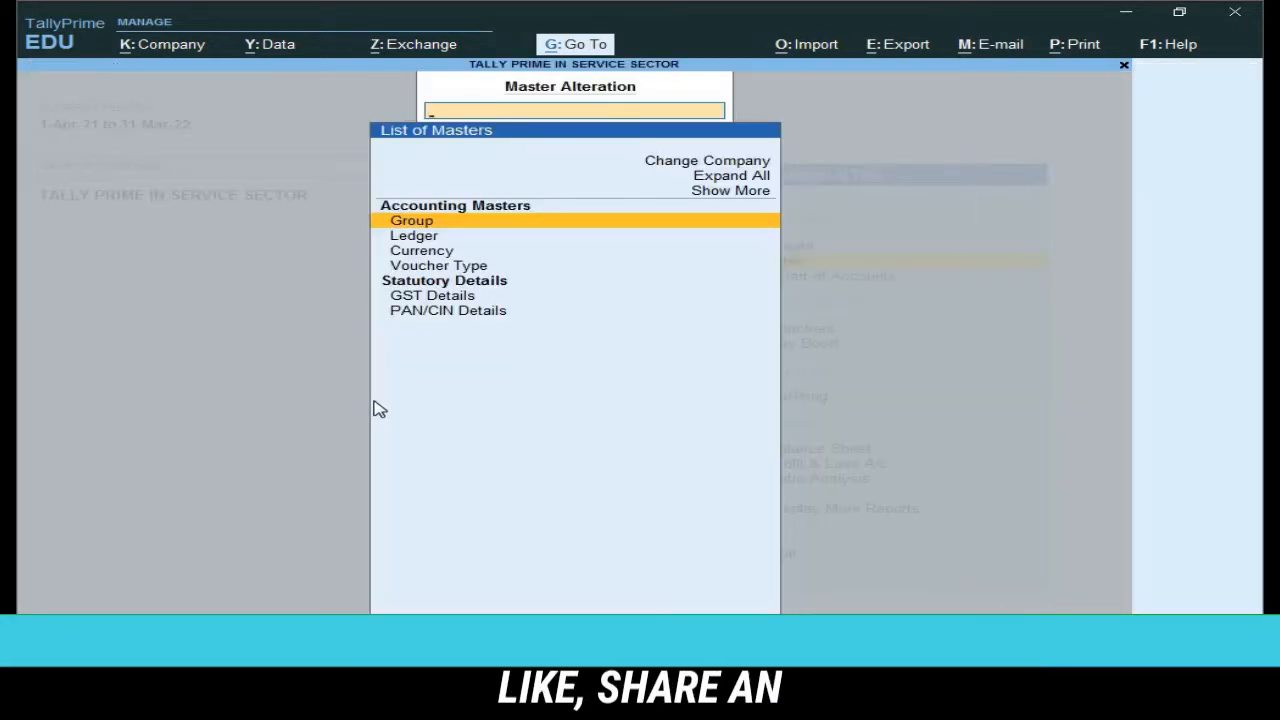
key("Down")
key("Return")
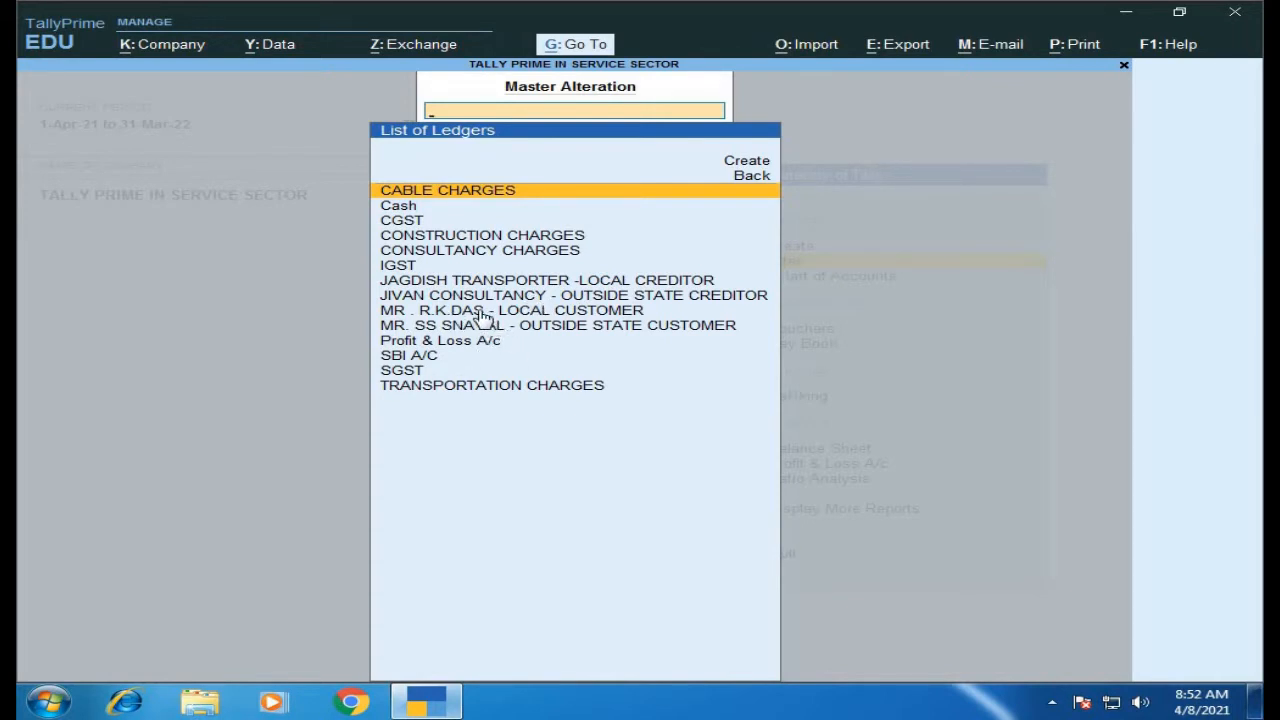
left_click(567, 285)
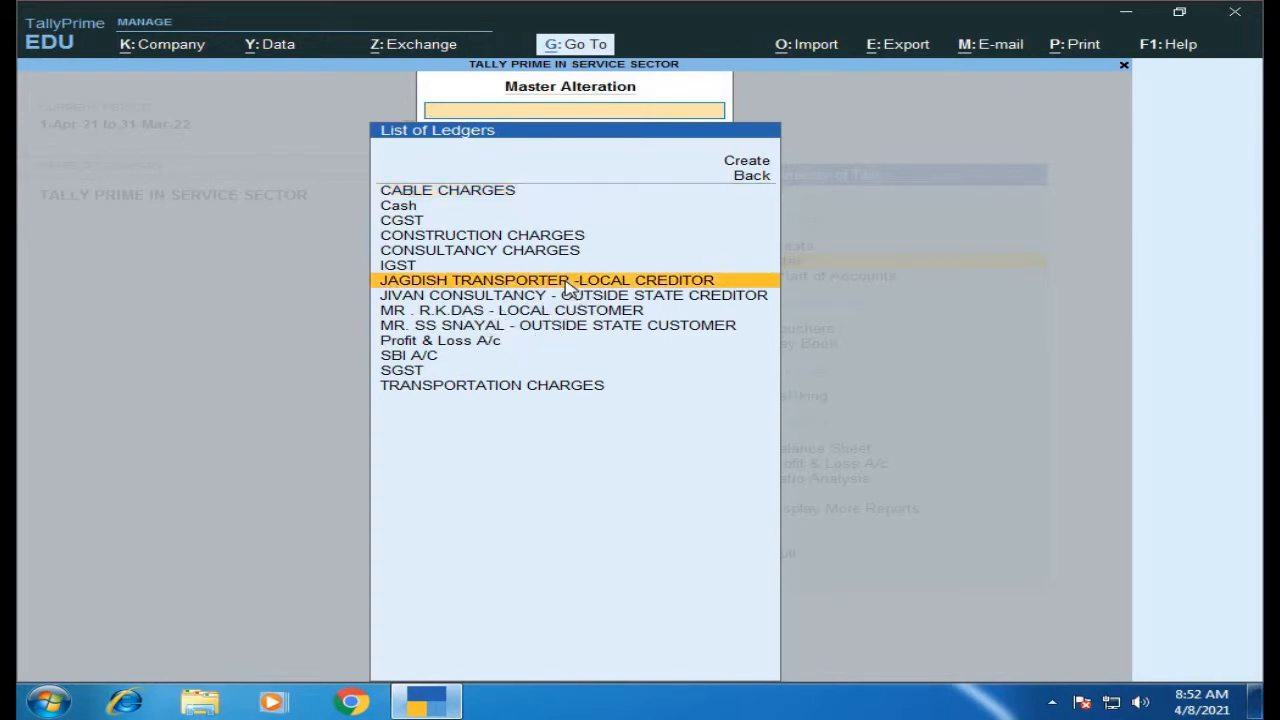
left_click(567, 285)
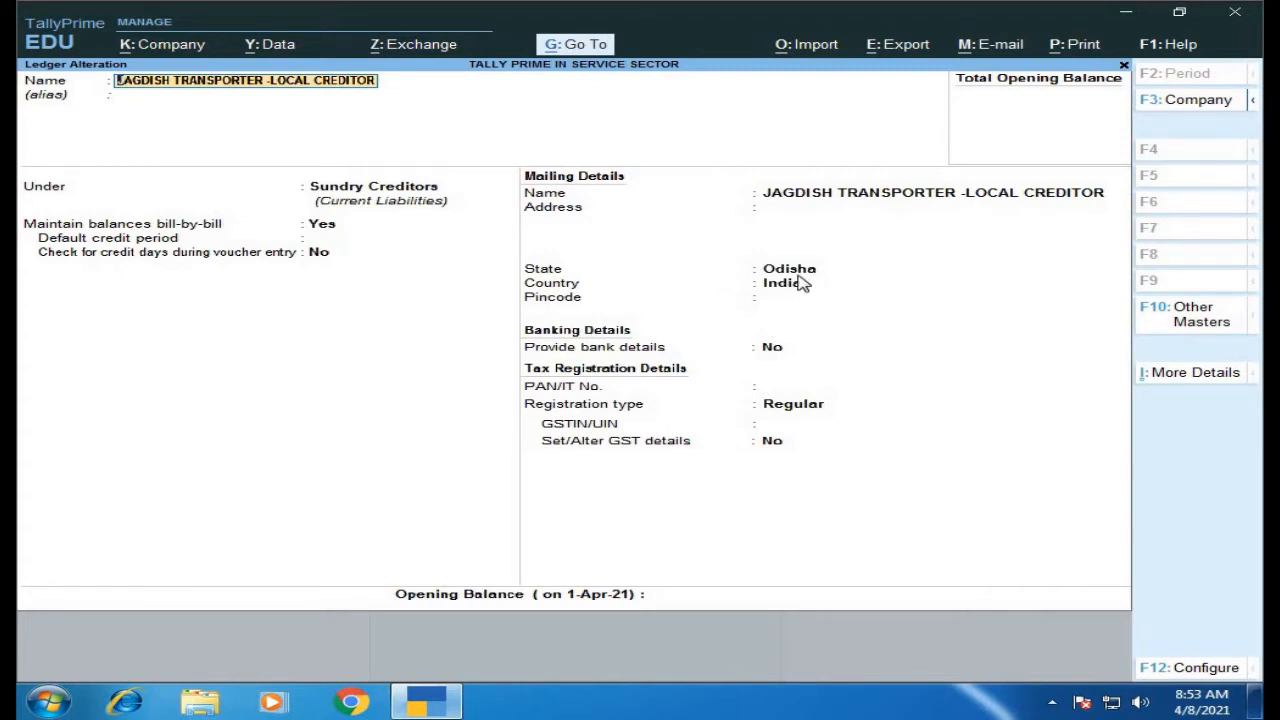
key("Escape")
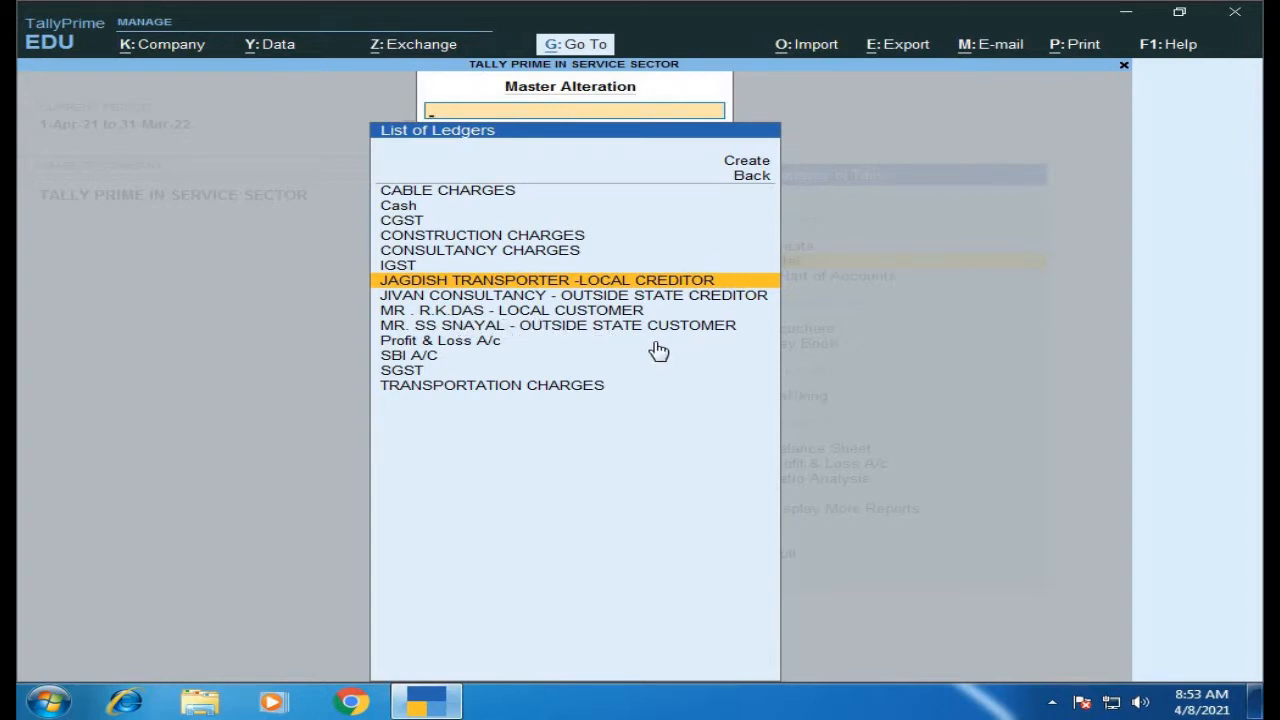
left_click(634, 299)
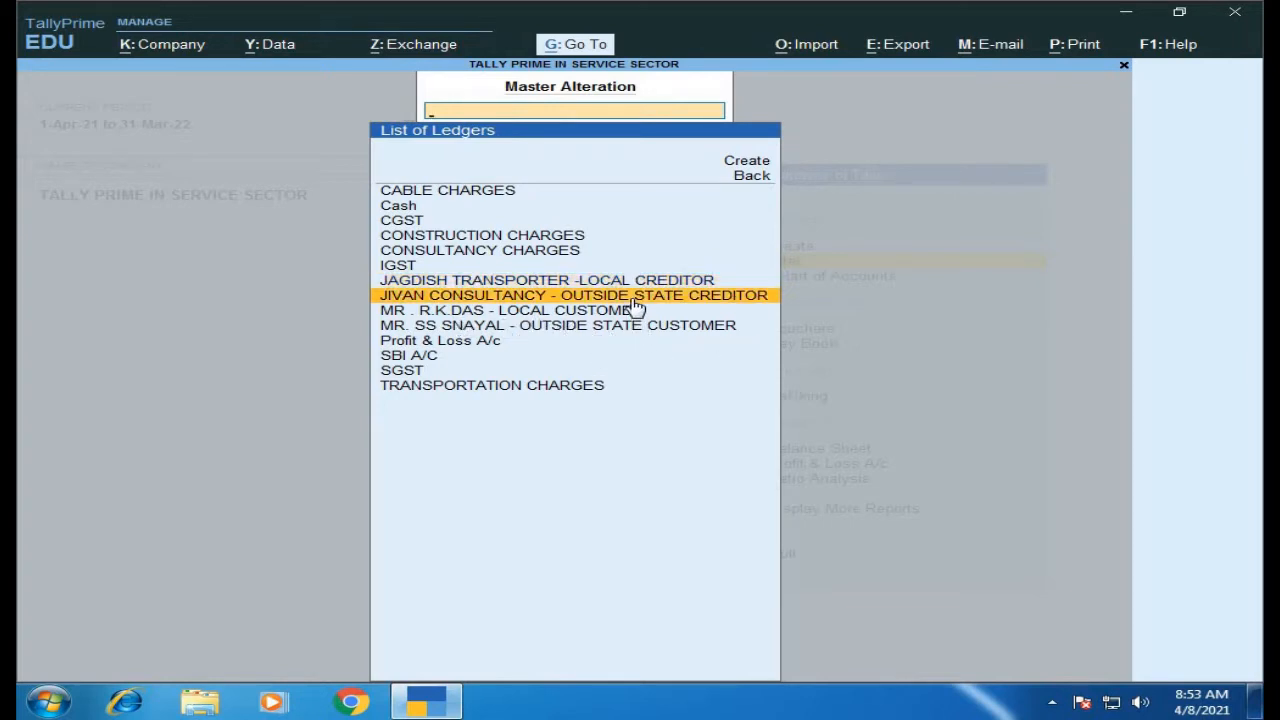
left_click(634, 305)
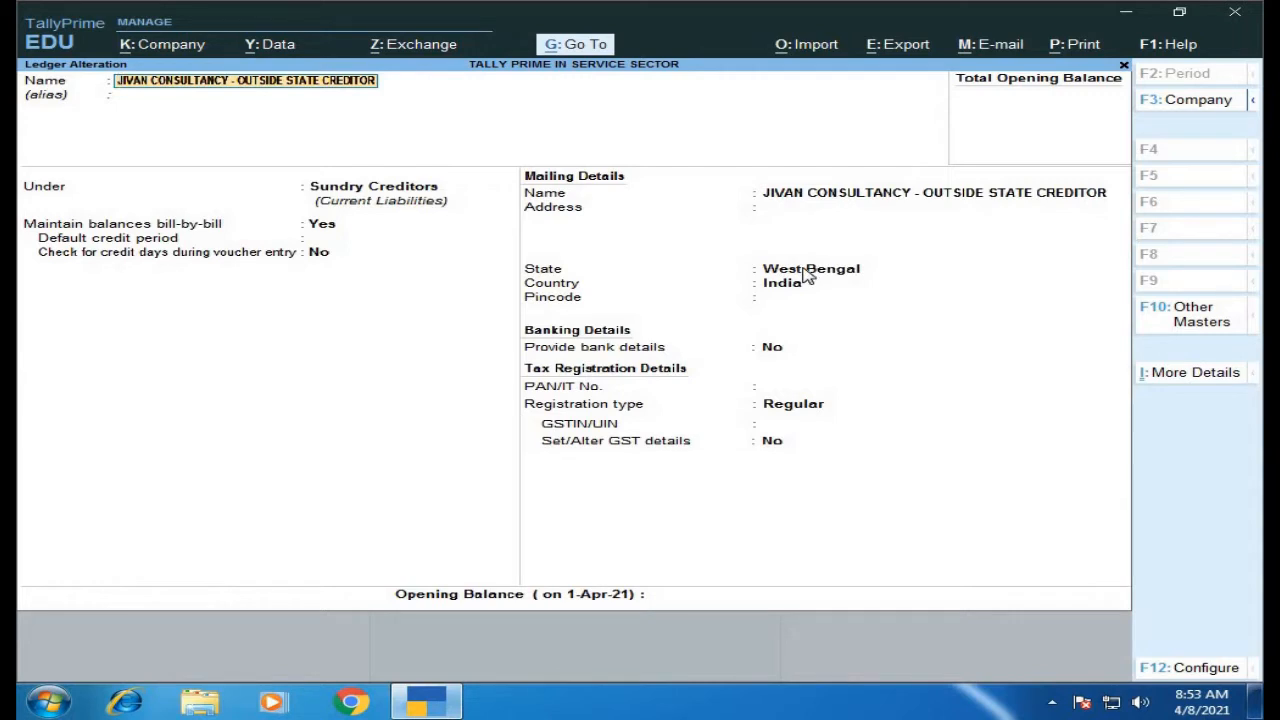
key("Escape")
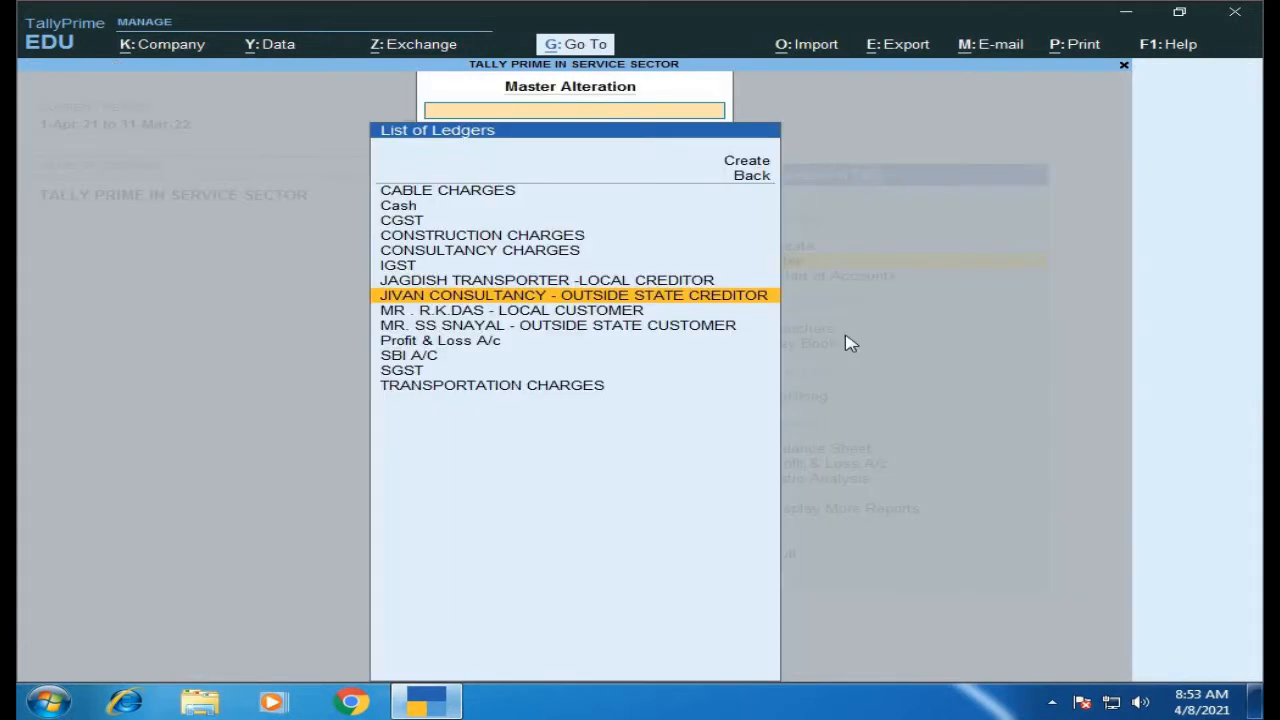
Examine the group, state and registration type of the local customer and outside-state customer ledgers.
left_click(524, 314)
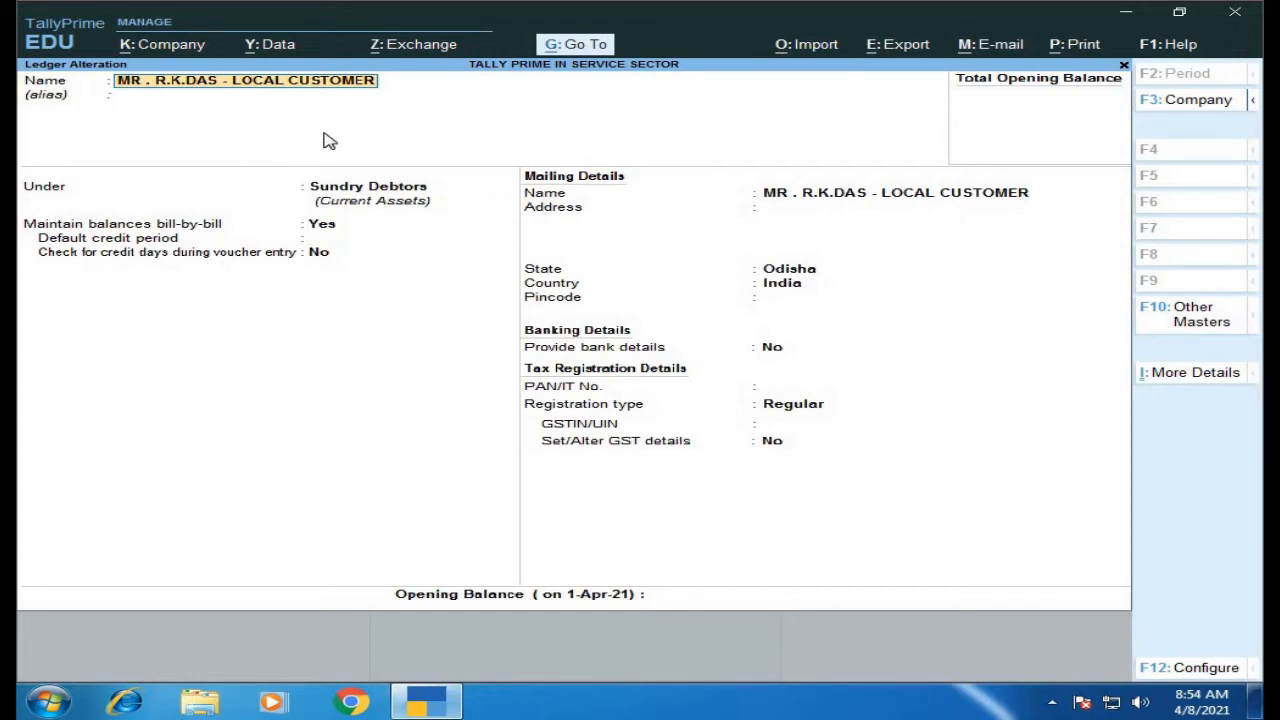
key("Escape")
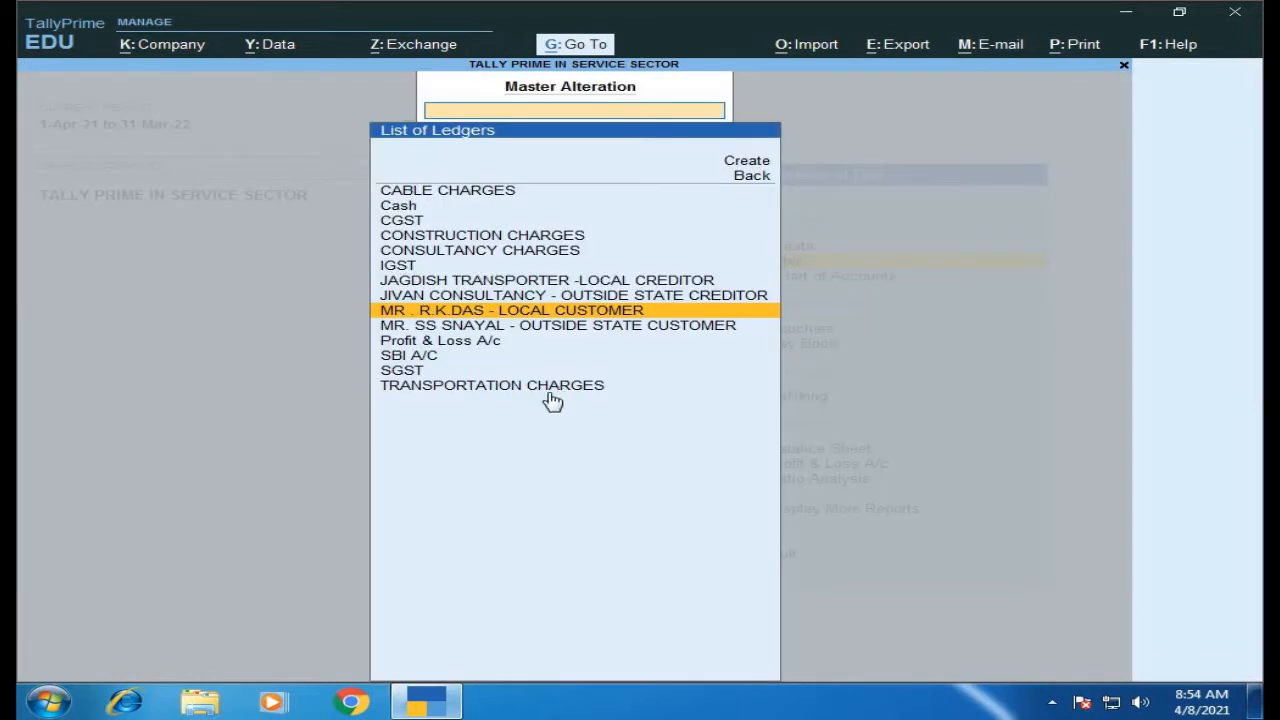
left_click(504, 330)
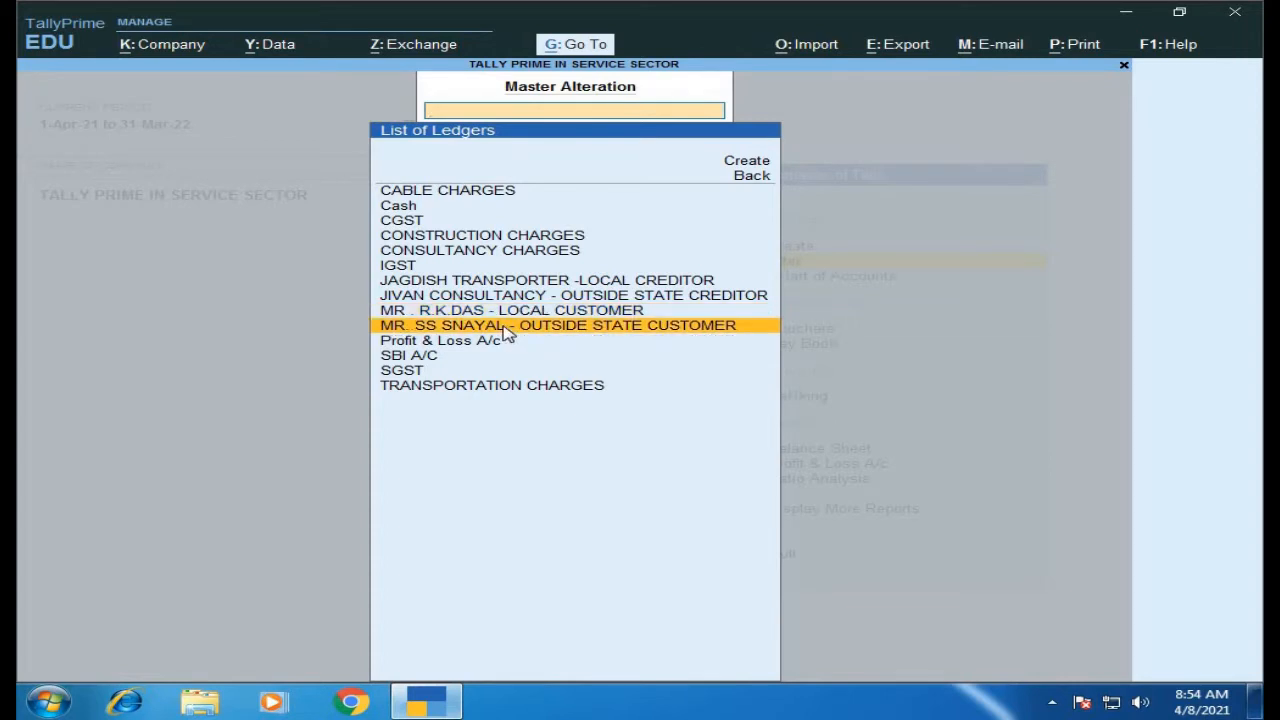
left_click(504, 330)
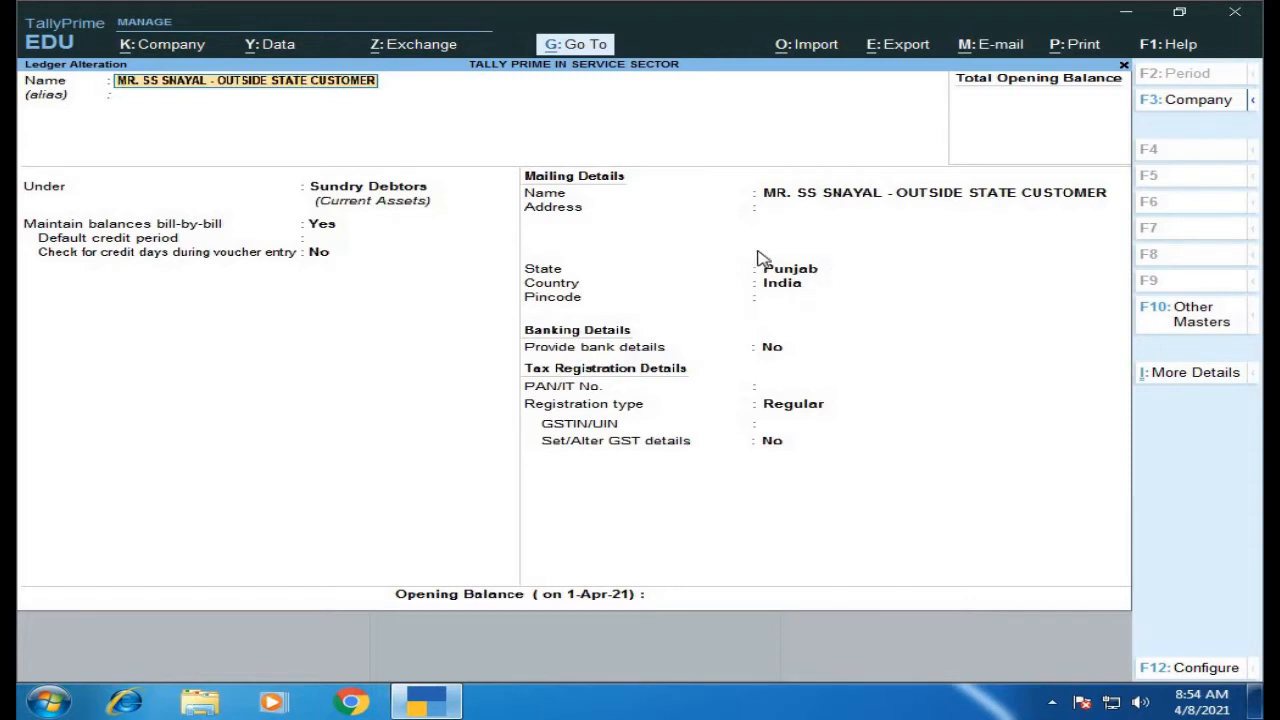
key("Escape")
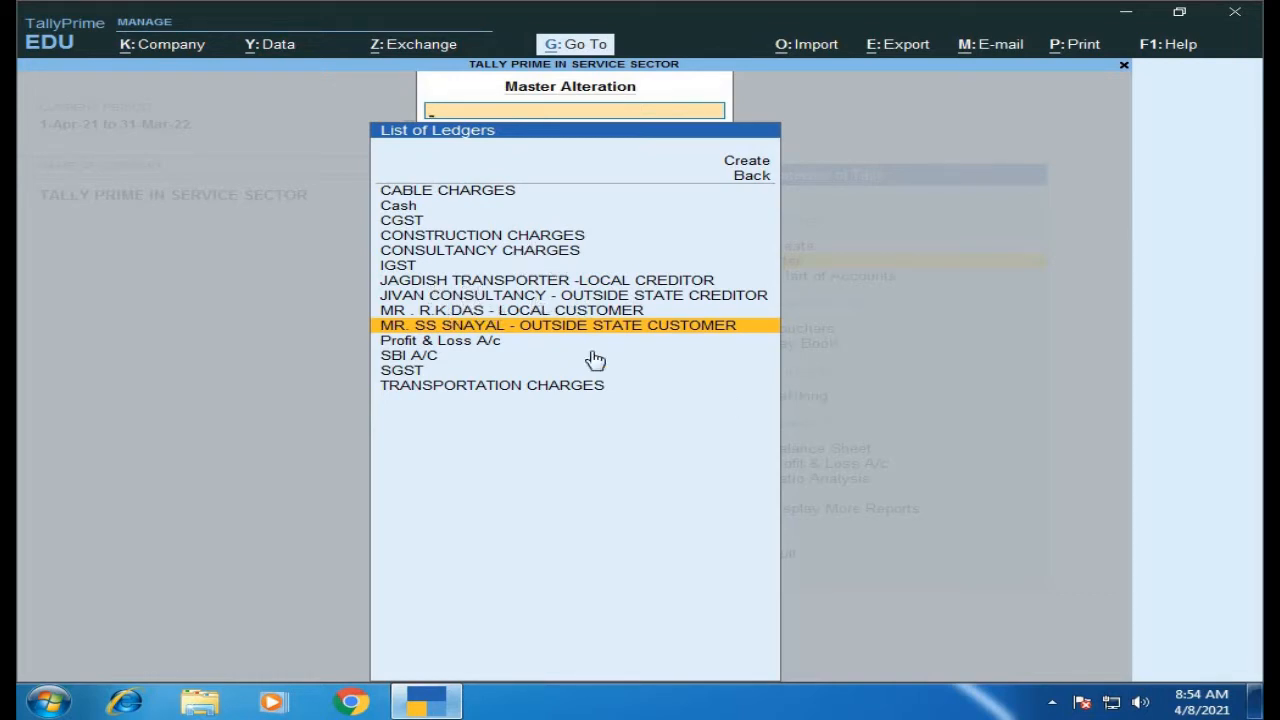
Rename the TRANSPORTATION CHARGES ledger to TRANSPORTATION CHARGES-LOCAL, keeping it under Direct Expenses with ledger type Not Applicable.
left_click(503, 392)
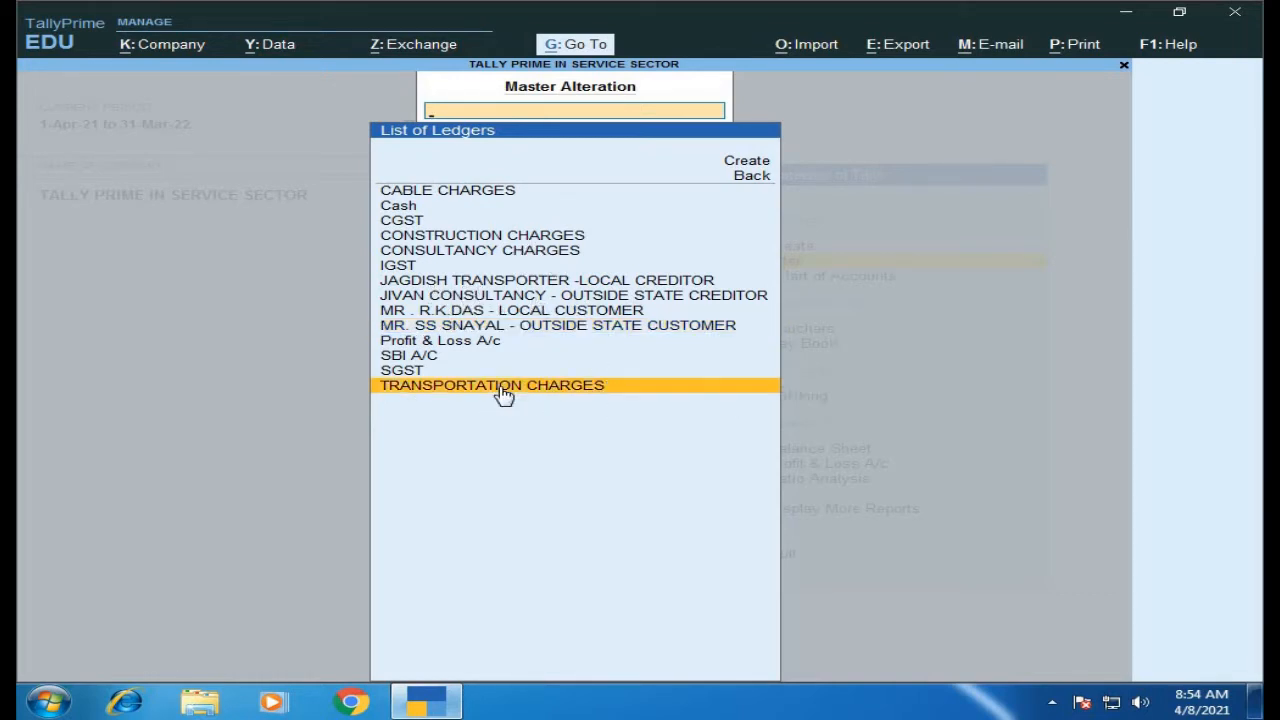
left_click(503, 392)
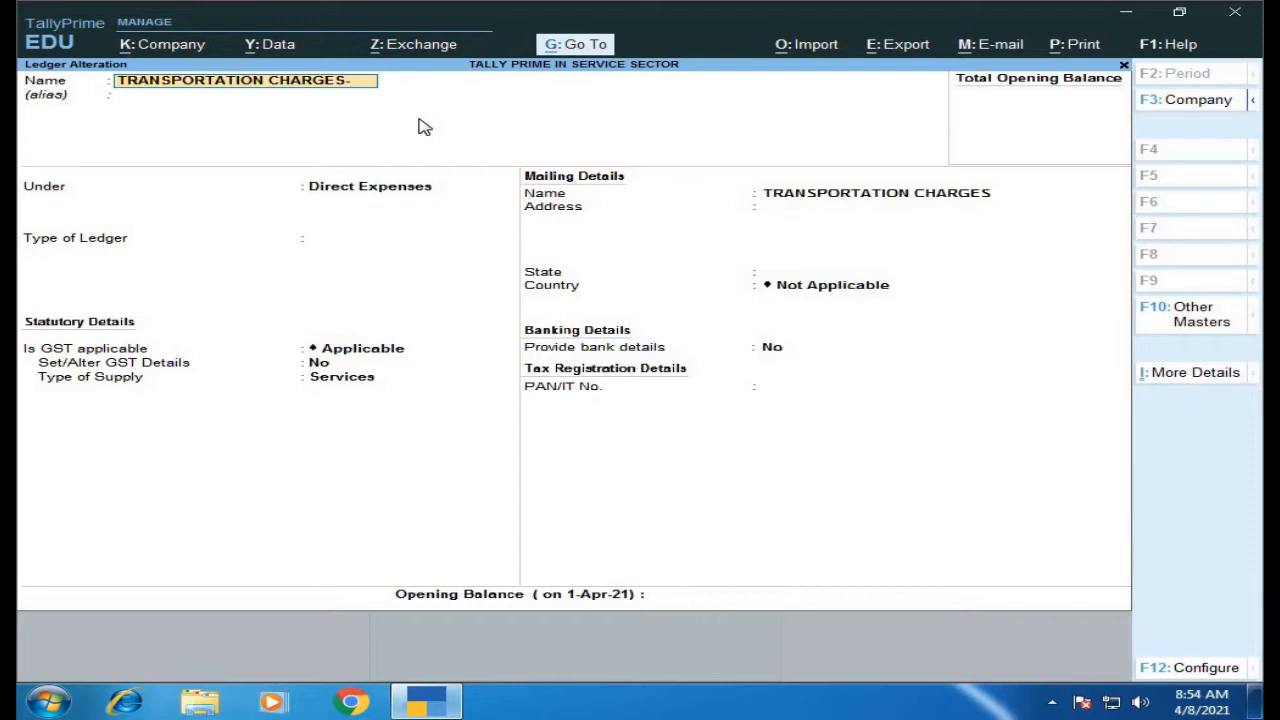
type("LOCAL")
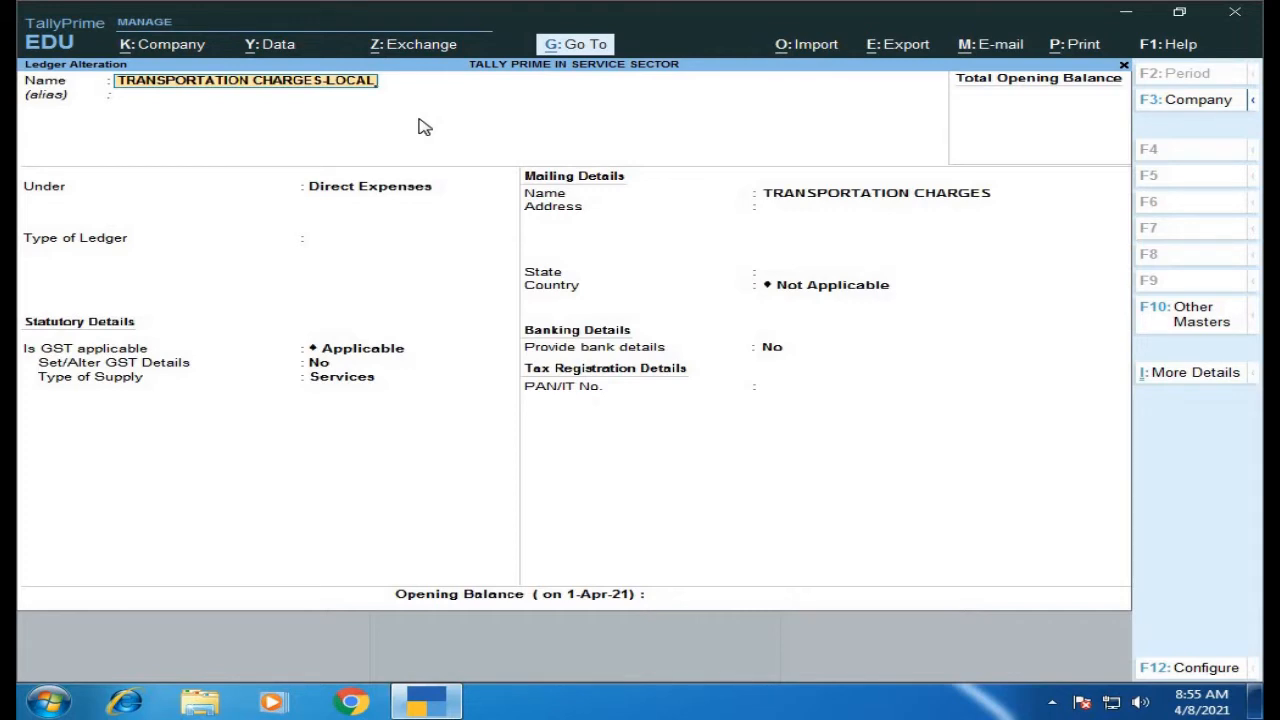
key("Return")
key("Return")
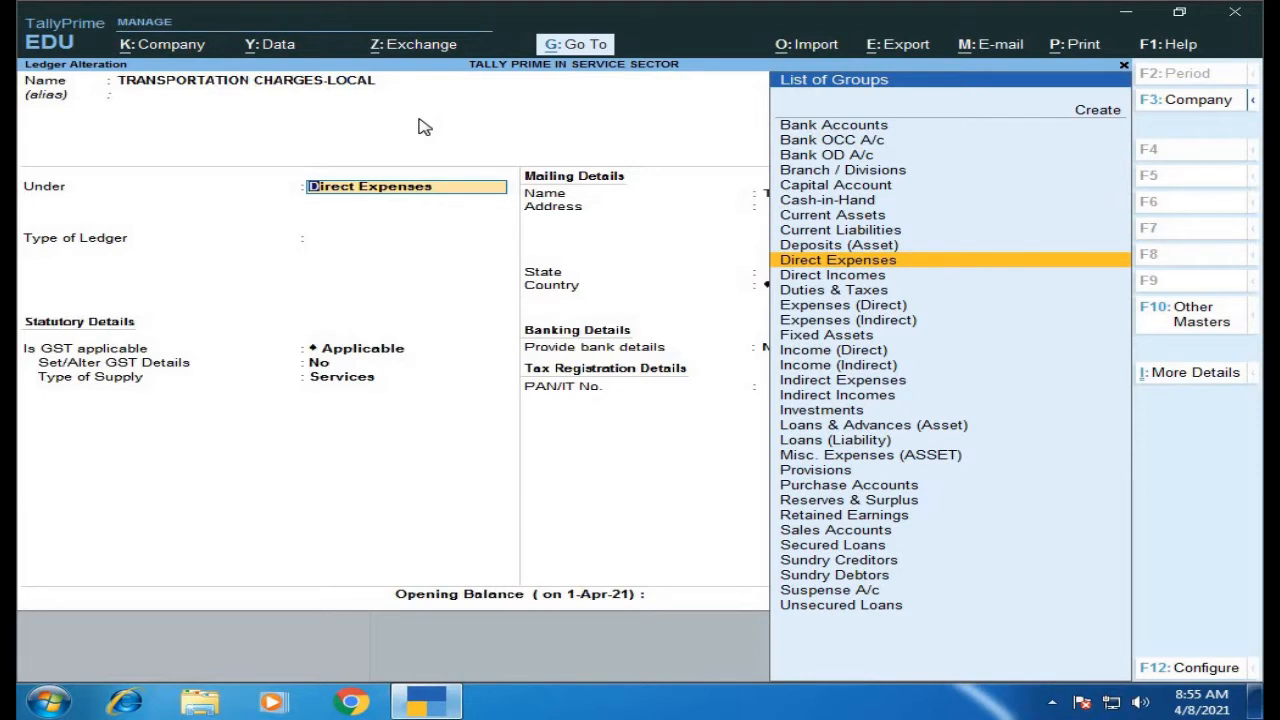
key("Return")
key("Return")
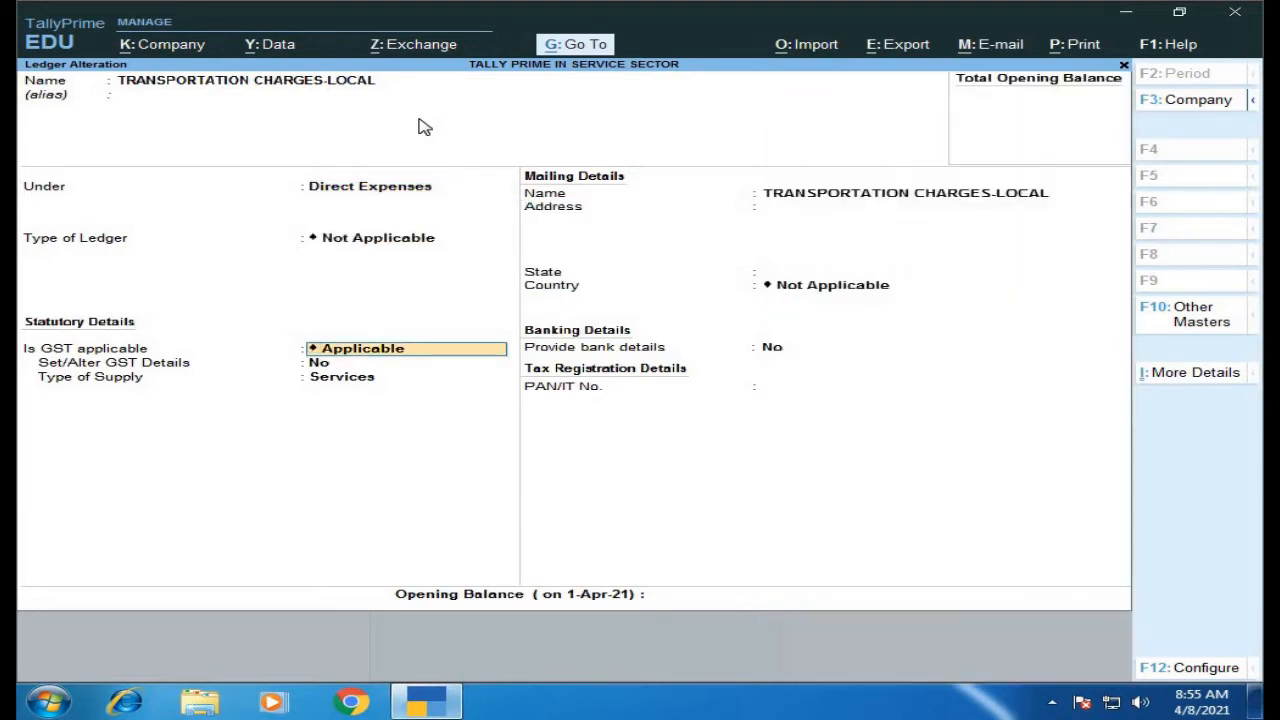
Set the ledger's GST details to Yes and accept Purchase Taxable as the nature of transaction, with 18% integrated tax.
key("Return")
type("Y")
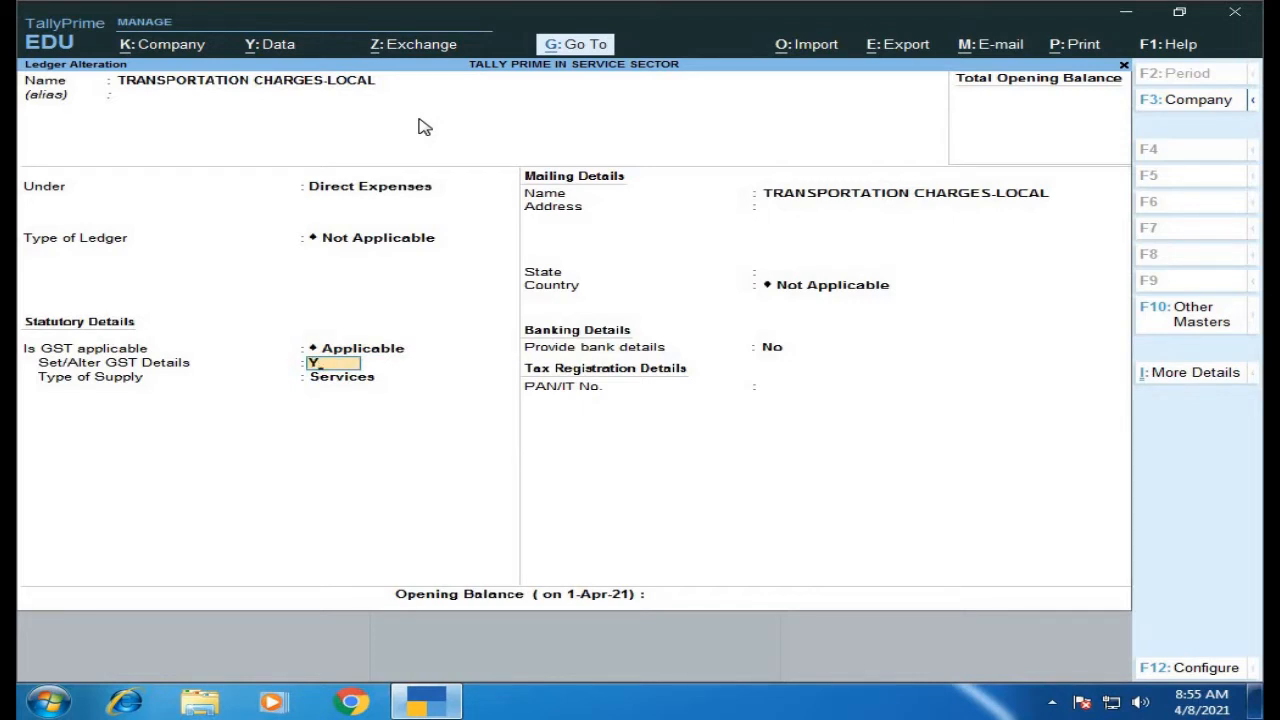
key("Return")
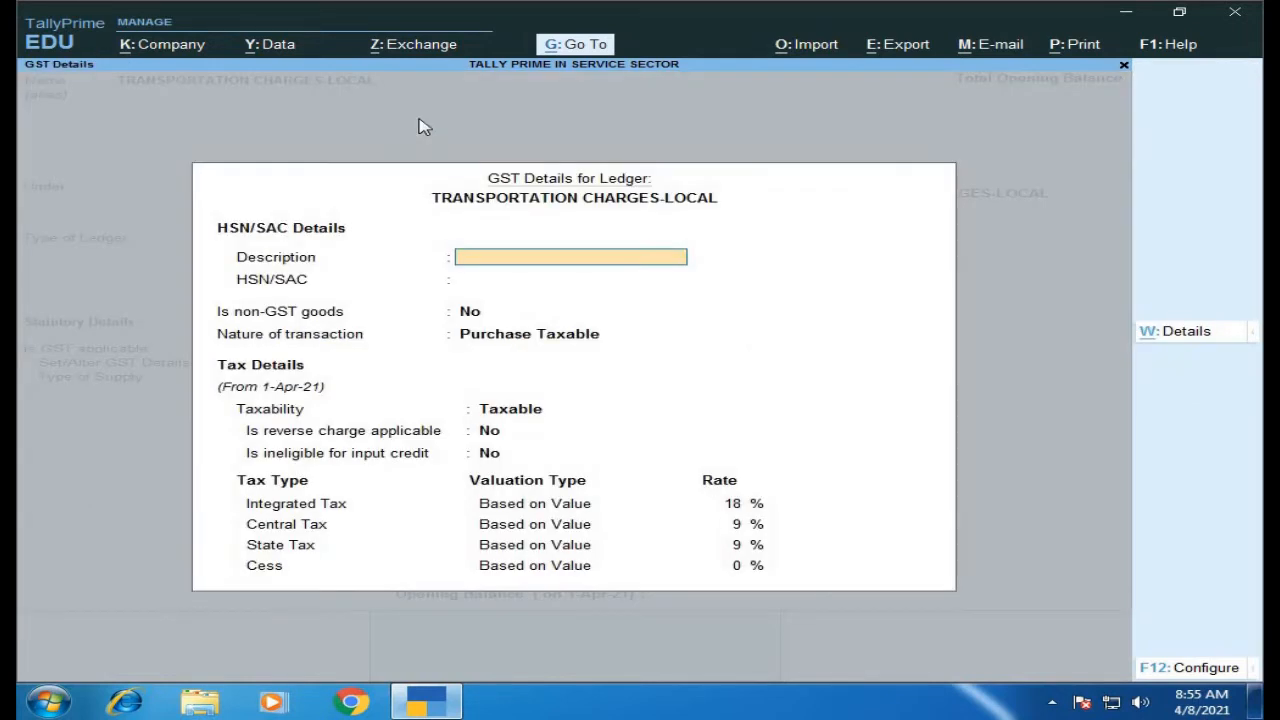
key("Return")
key("Return")
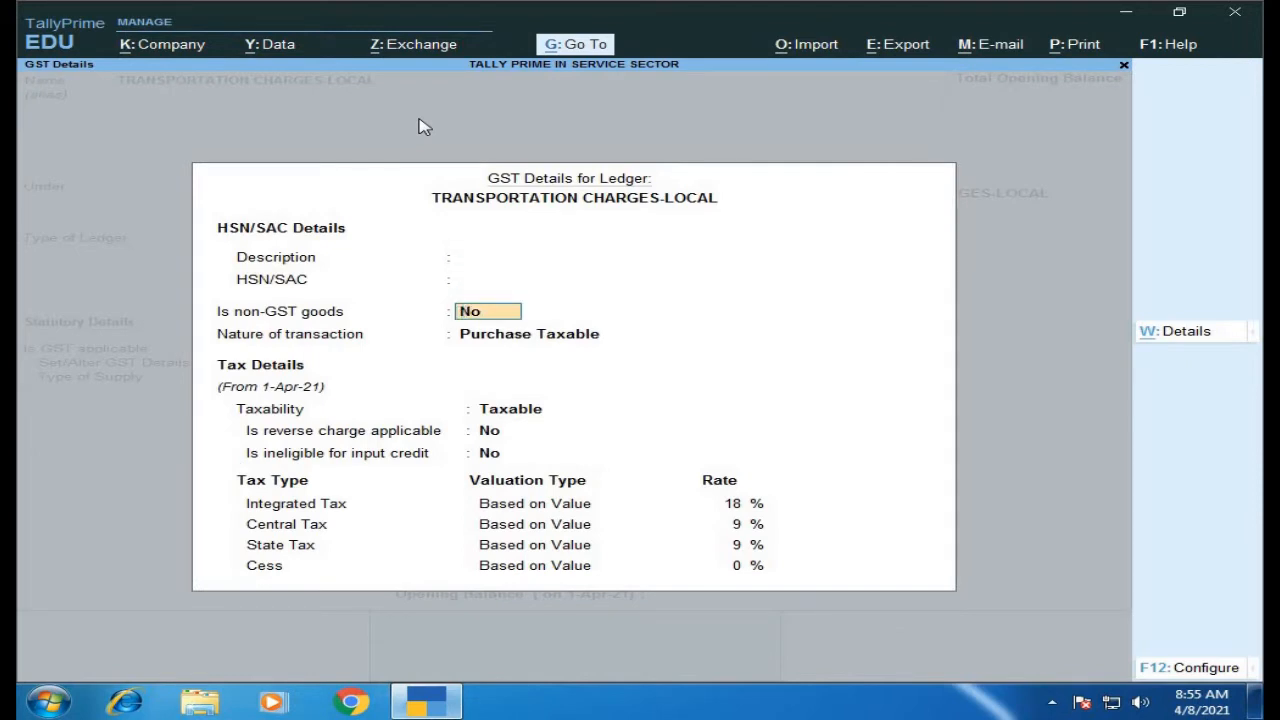
key("Return")
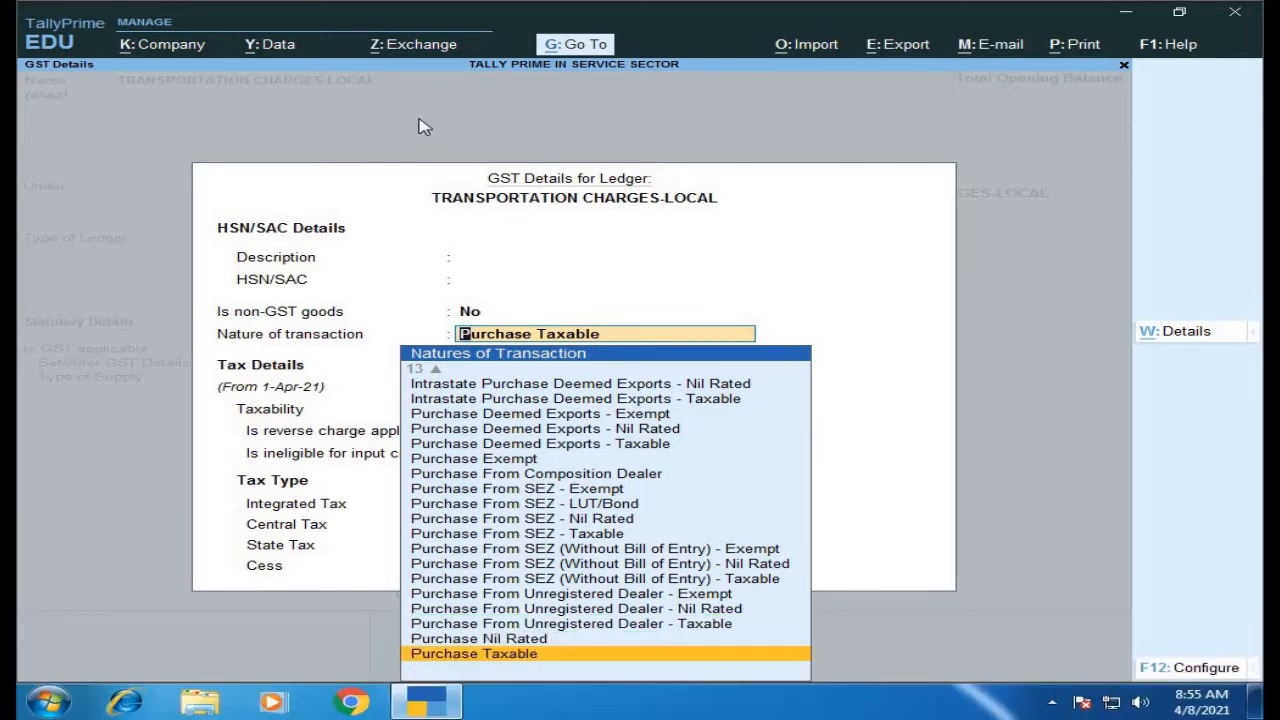
key("Return")
key("Return")
key("Return")
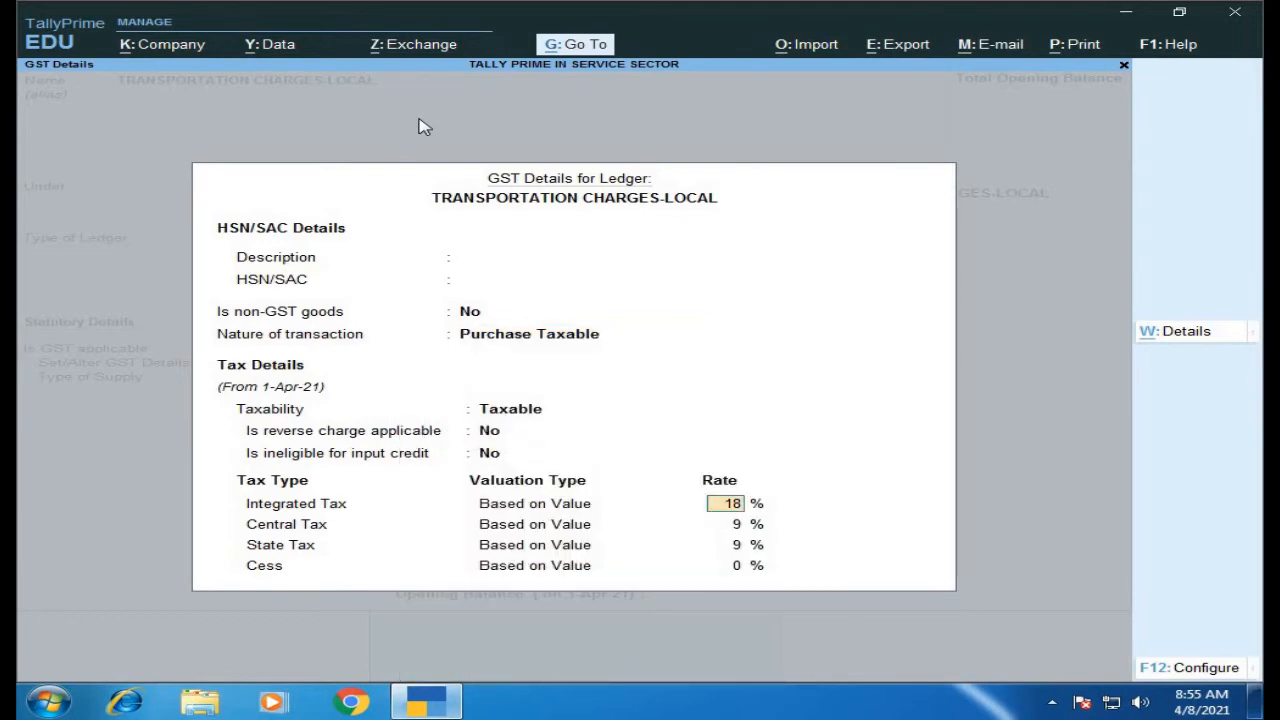
key("Return")
key("Return")
key("Return")
key("Return")
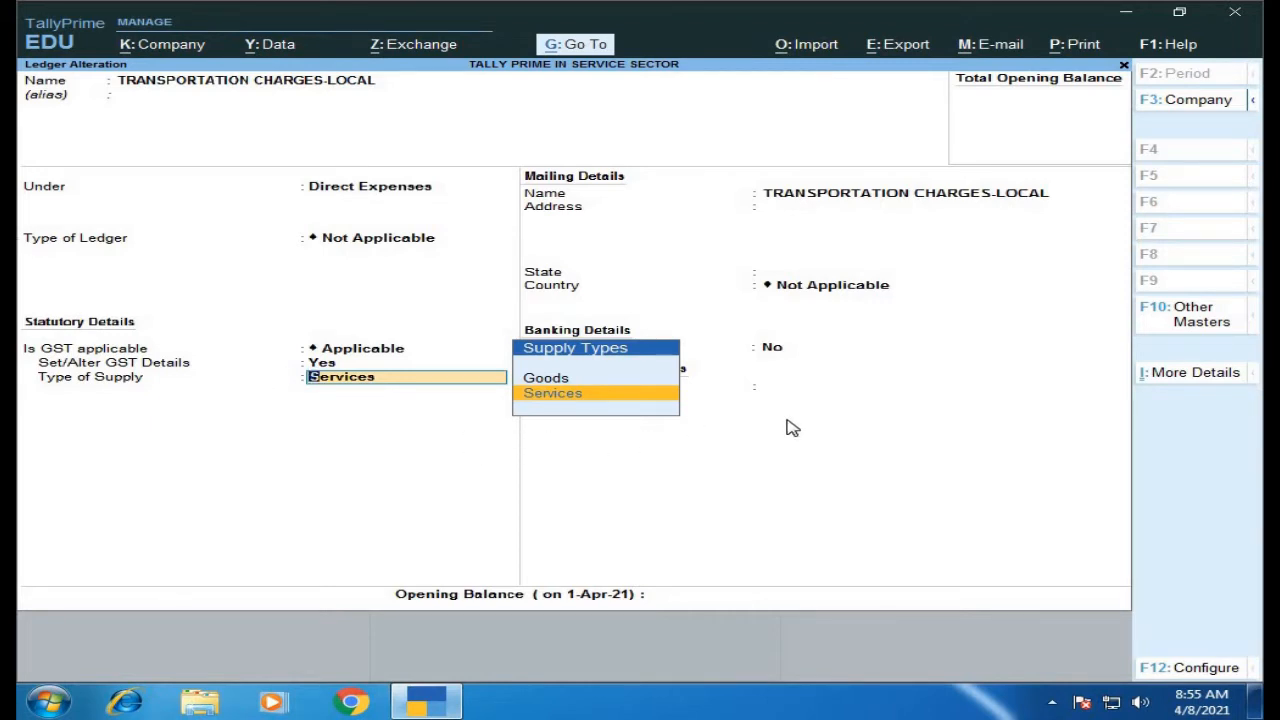
Keep Services as the type of supply and save the TRANSPORTATION CHARGES-LOCAL ledger.
key("Return")
key("Return")
key("Return")
key("Return")
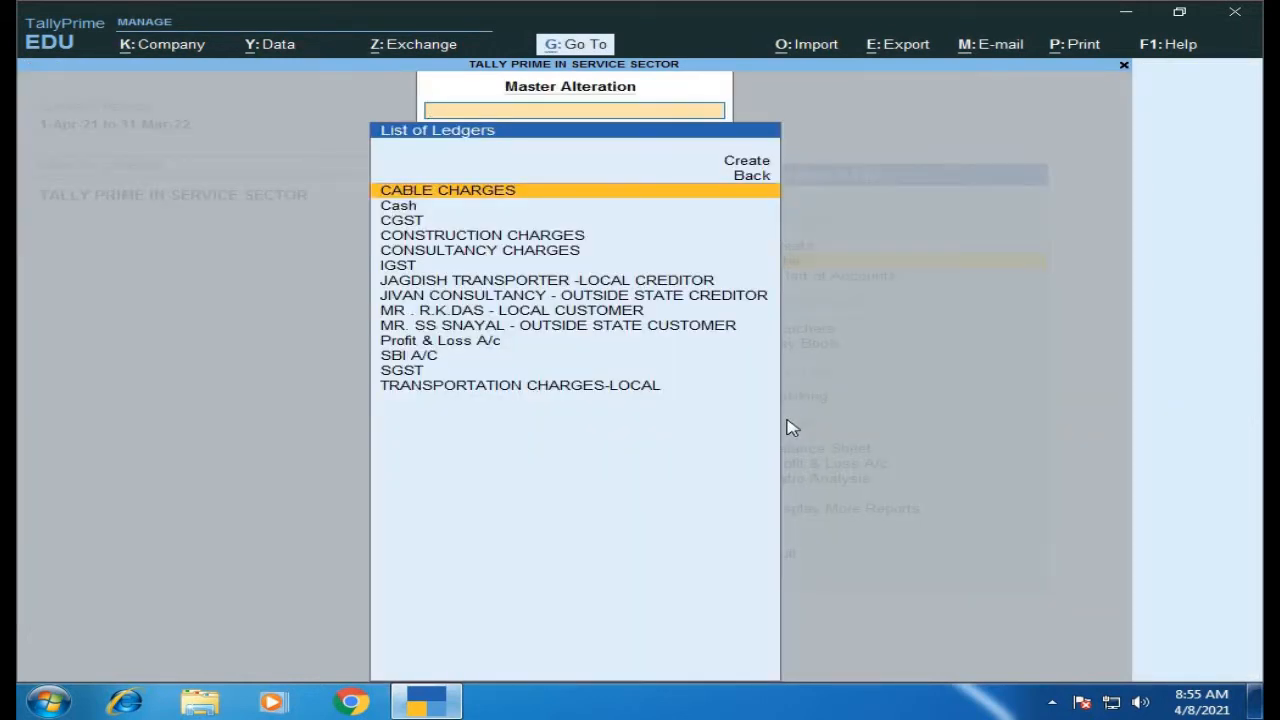
Open the CONSULTANCY CHARGES ledger for alteration and rename it to CONSULTANCY CHARGES-OUTSIDE.
key("Down")
key("Down")
key("Down")
key("Down")
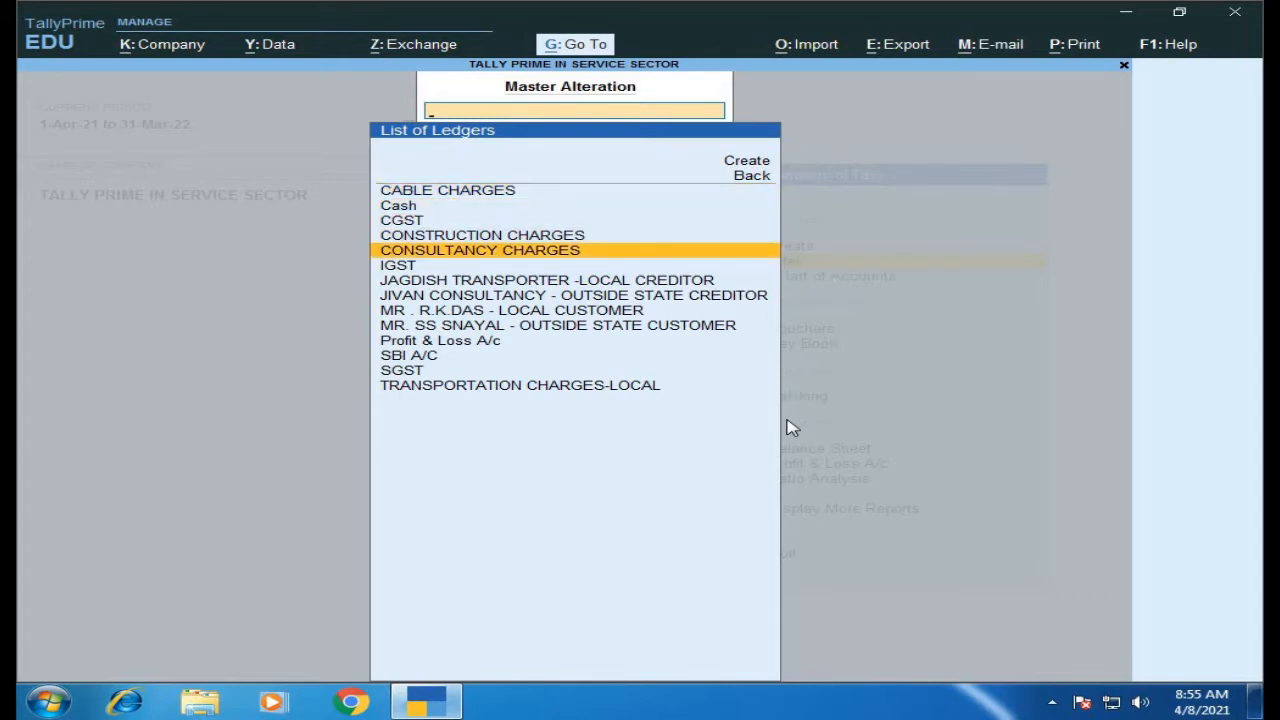
key("Return")
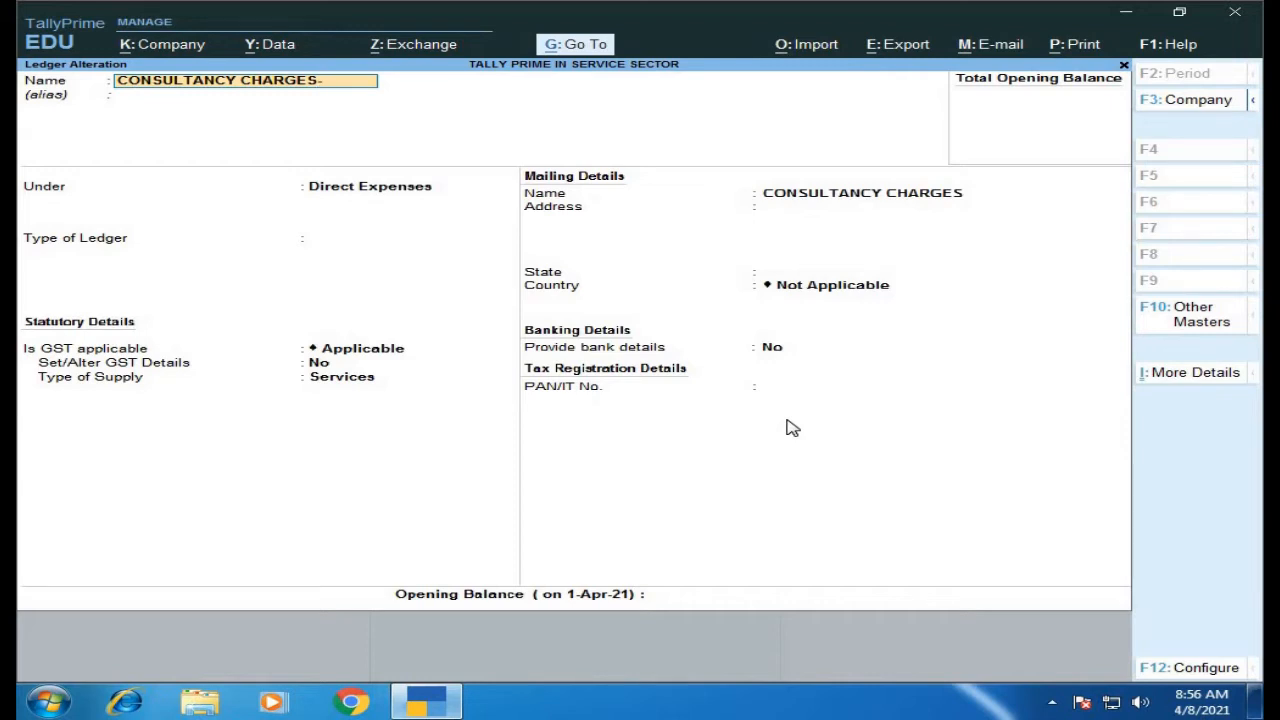
type("OUTSID")
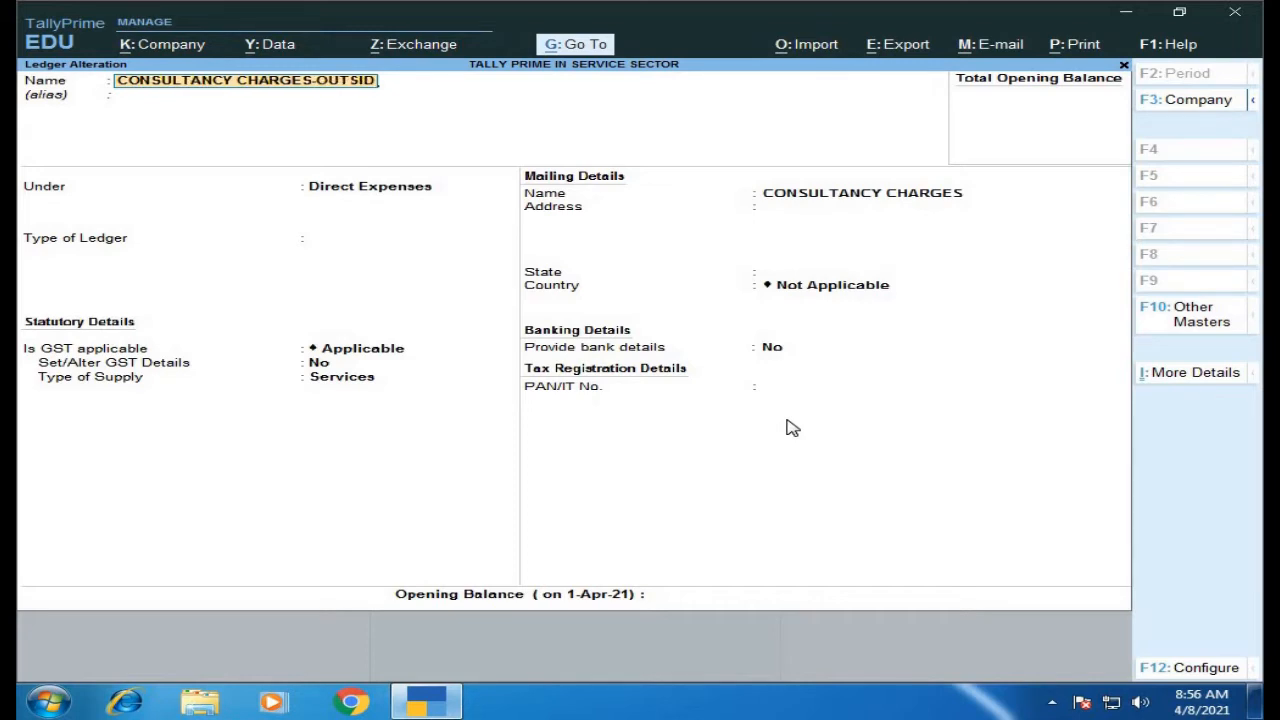
type("E")
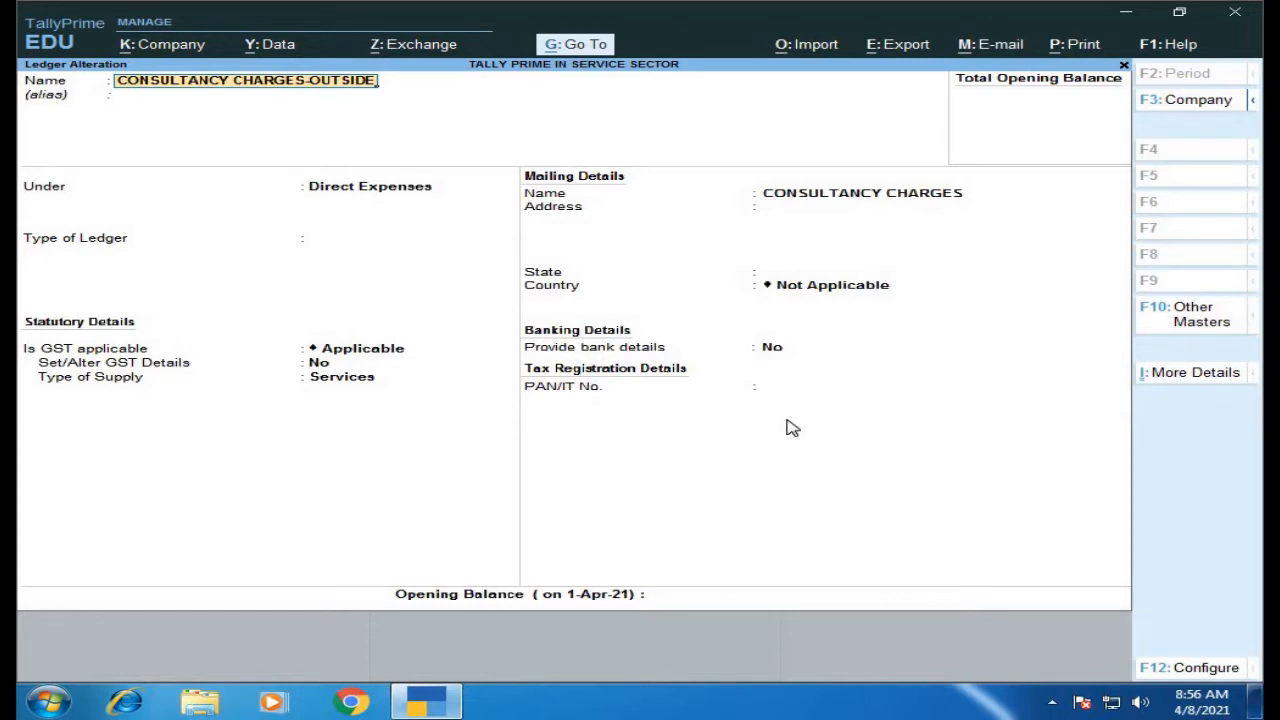
key("Return")
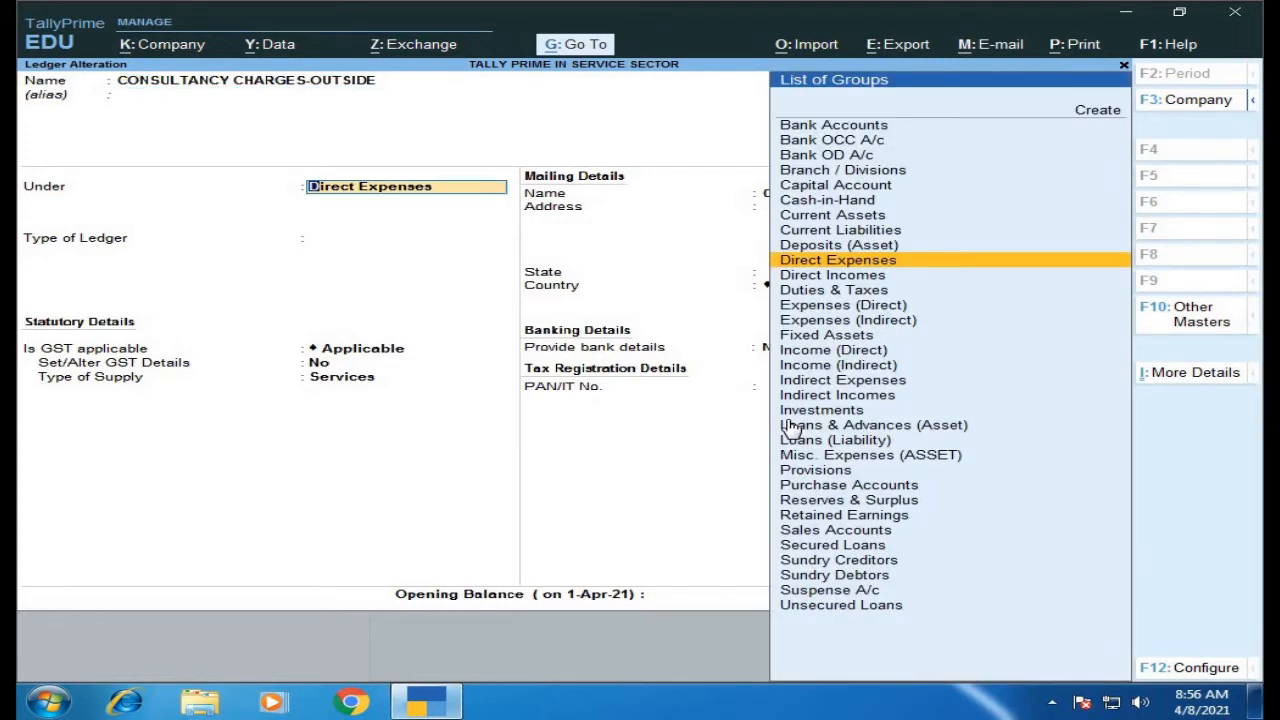
Keep the CONSULTANCY CHARGES-OUTSIDE ledger under Direct Expenses with ledger type Not Applicable and GST Applicable.
key("Return")
key("Return")
key("Return")
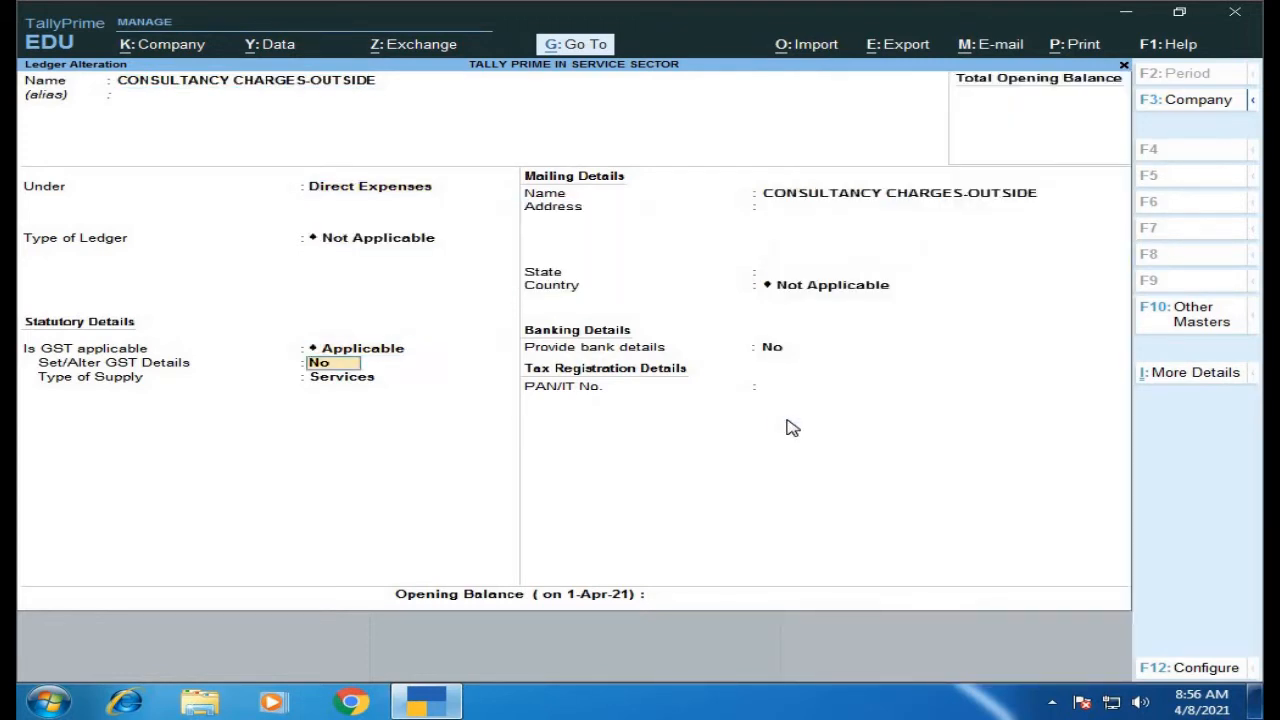
Set the consultancy ledger's GST details to Yes and accept Interstate Purchase Taxable as the nature of transaction, with taxability Taxable.
type("Y")
key("Return")
key("Return")
key("Return")
key("Return")
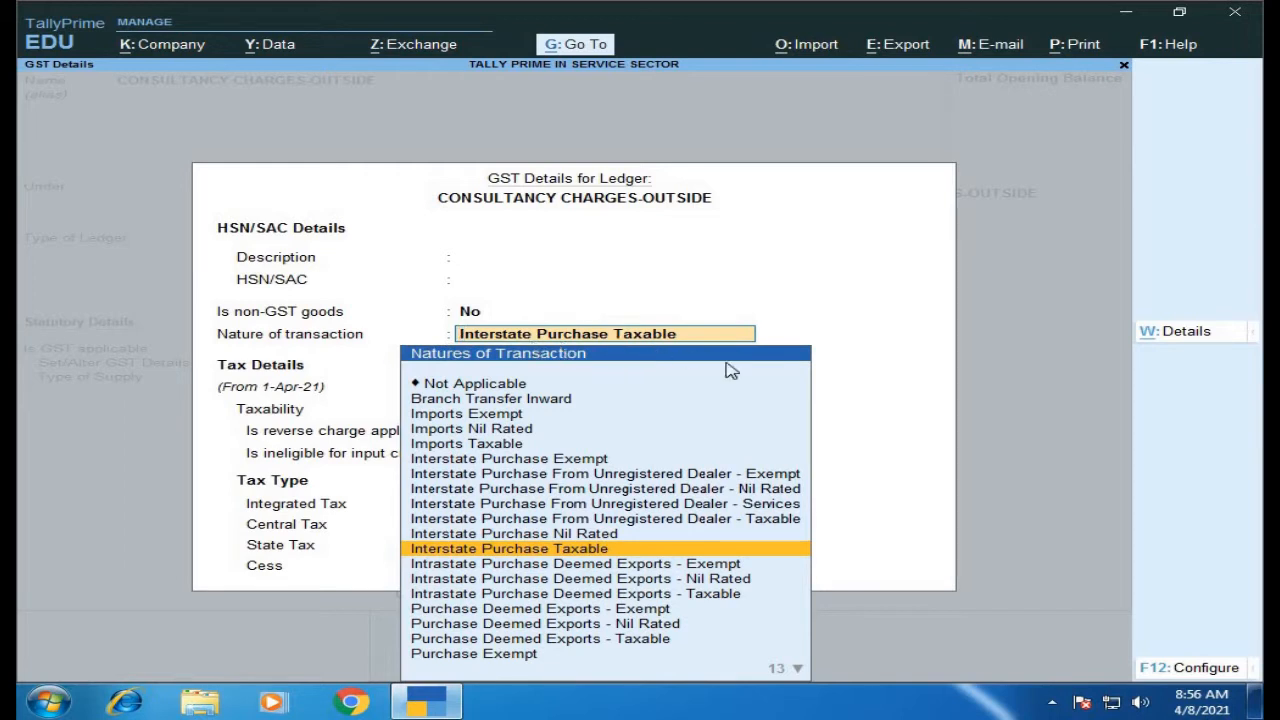
key("Return")
key("Return")
key("Return")
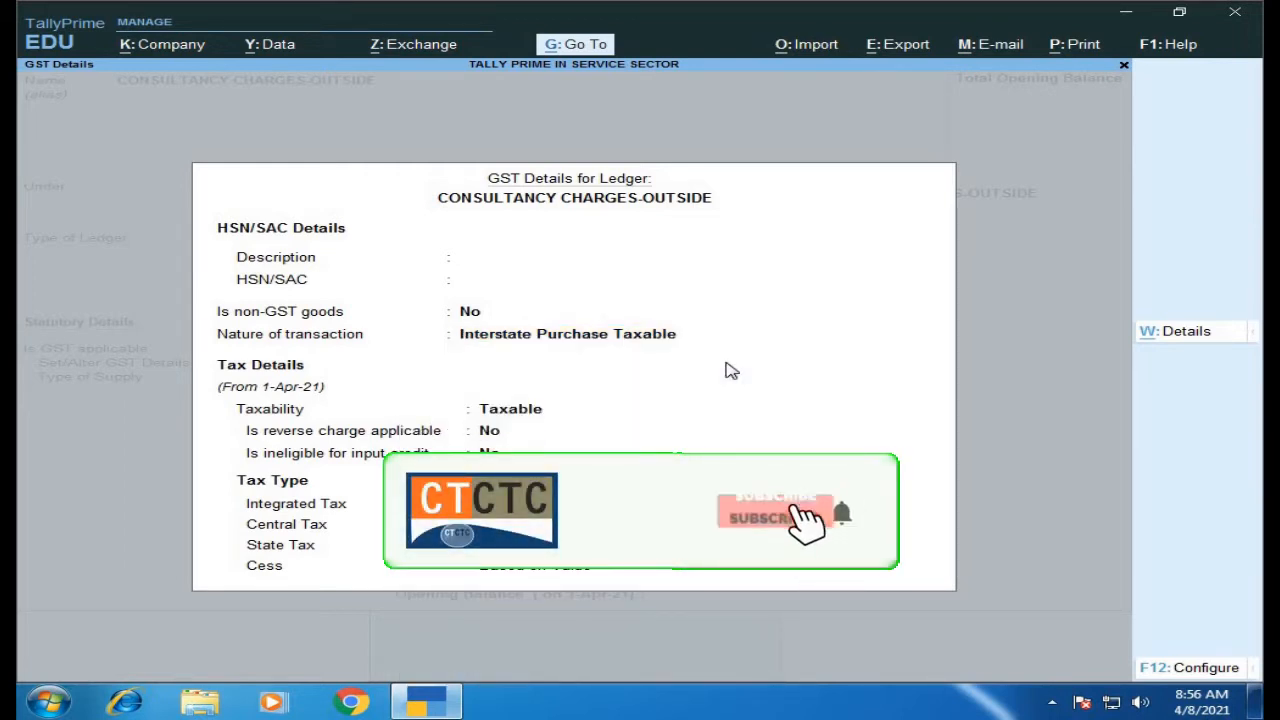
key("Return")
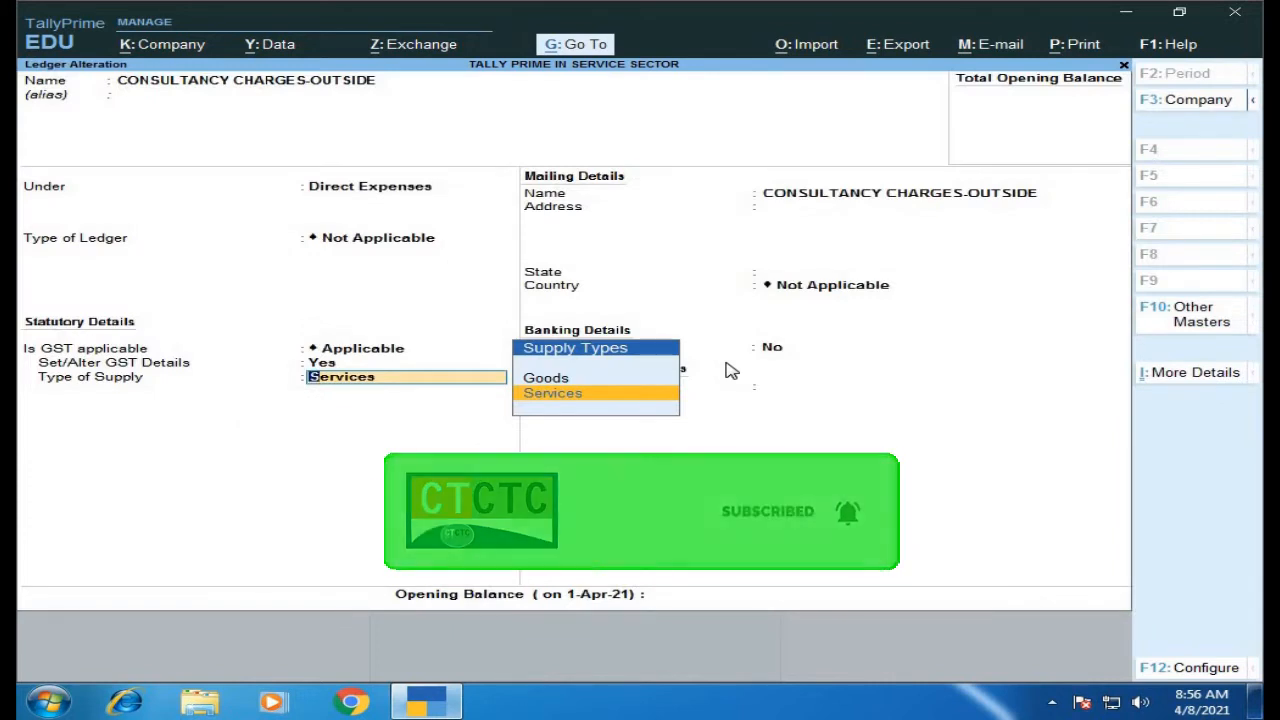
Keep Services as the type of supply, leave bank details at No, and save the CONSULTANCY CHARGES-OUTSIDE ledger.
key("Return")
key("Return")
key("Return")
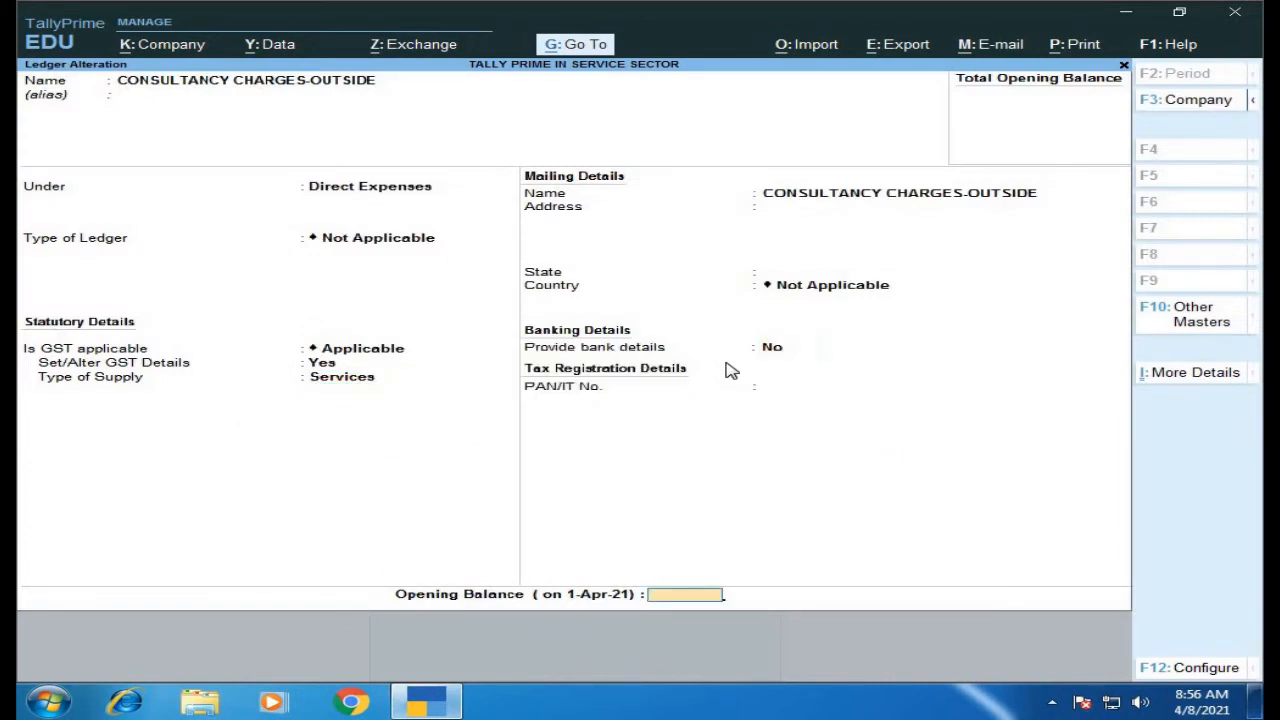
key("Return")
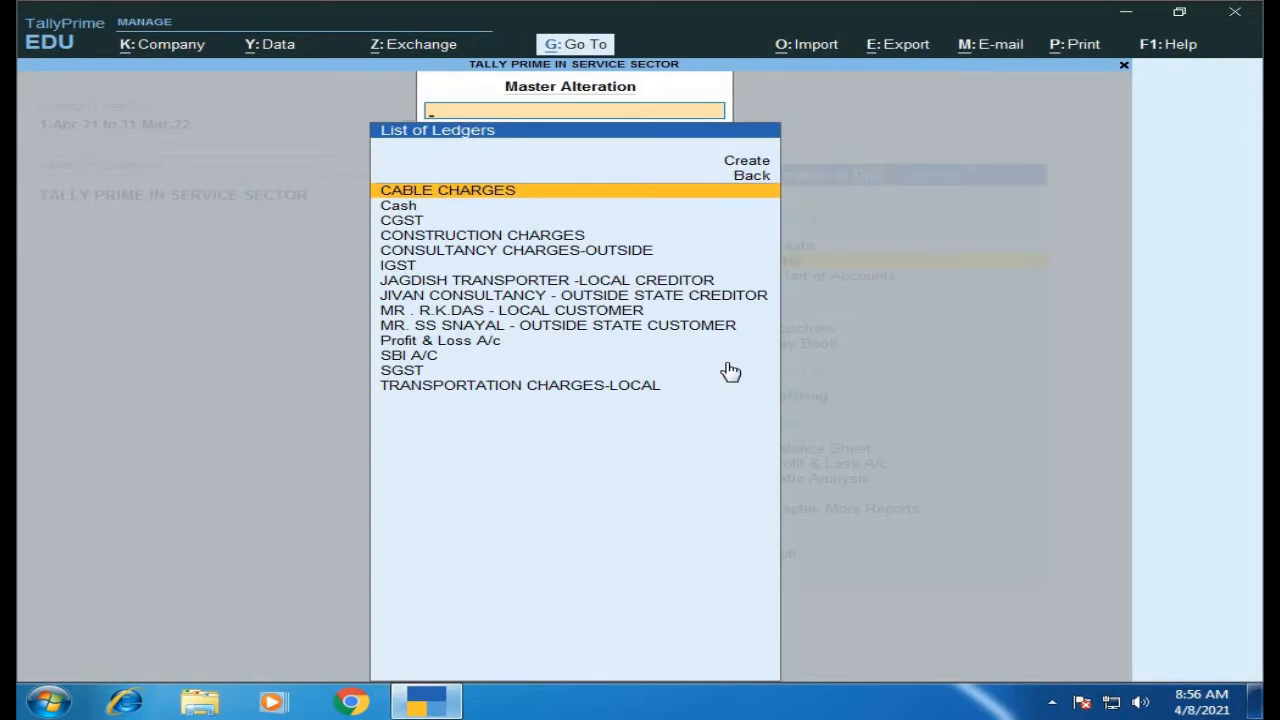
Rename the CONSTRUCTION CHARGES ledger to CONSTRUCTION CHARGES-LOCAL, keeping it under Direct Incomes with ledger type Not Applicable.
key("Down")
key("Down")
key("Down")
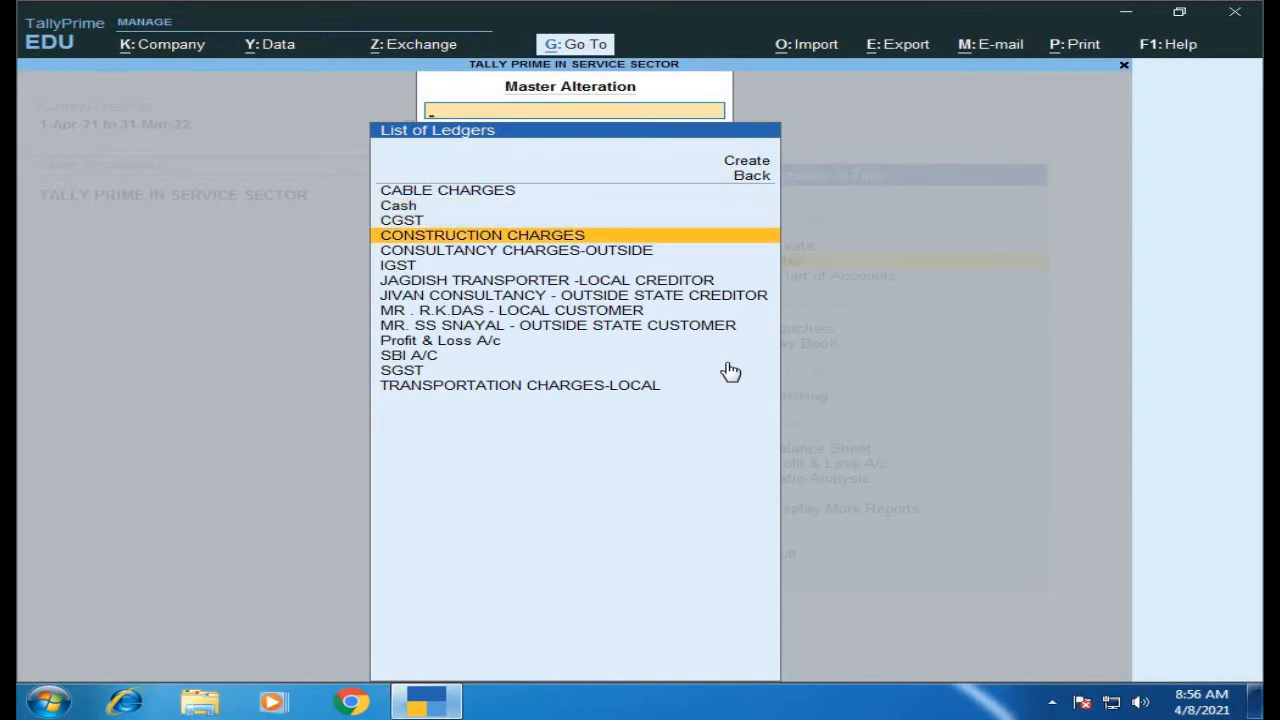
key("Return")
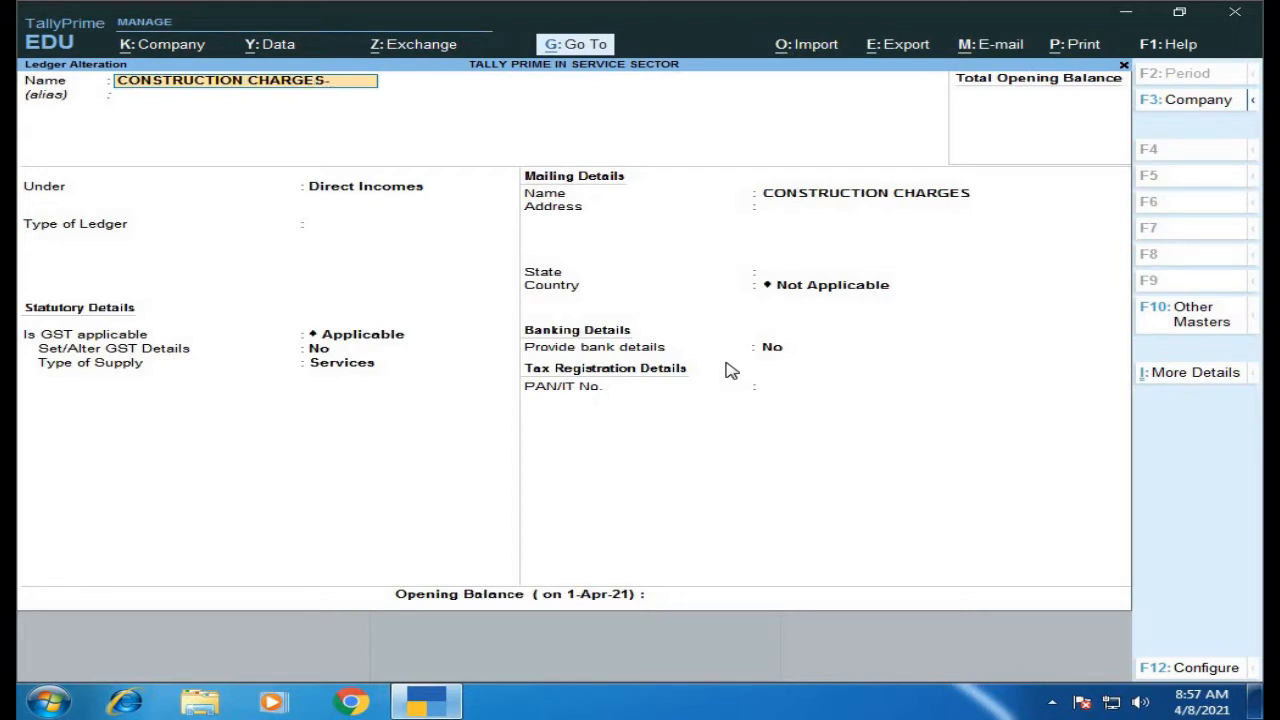
type("LOCAL")
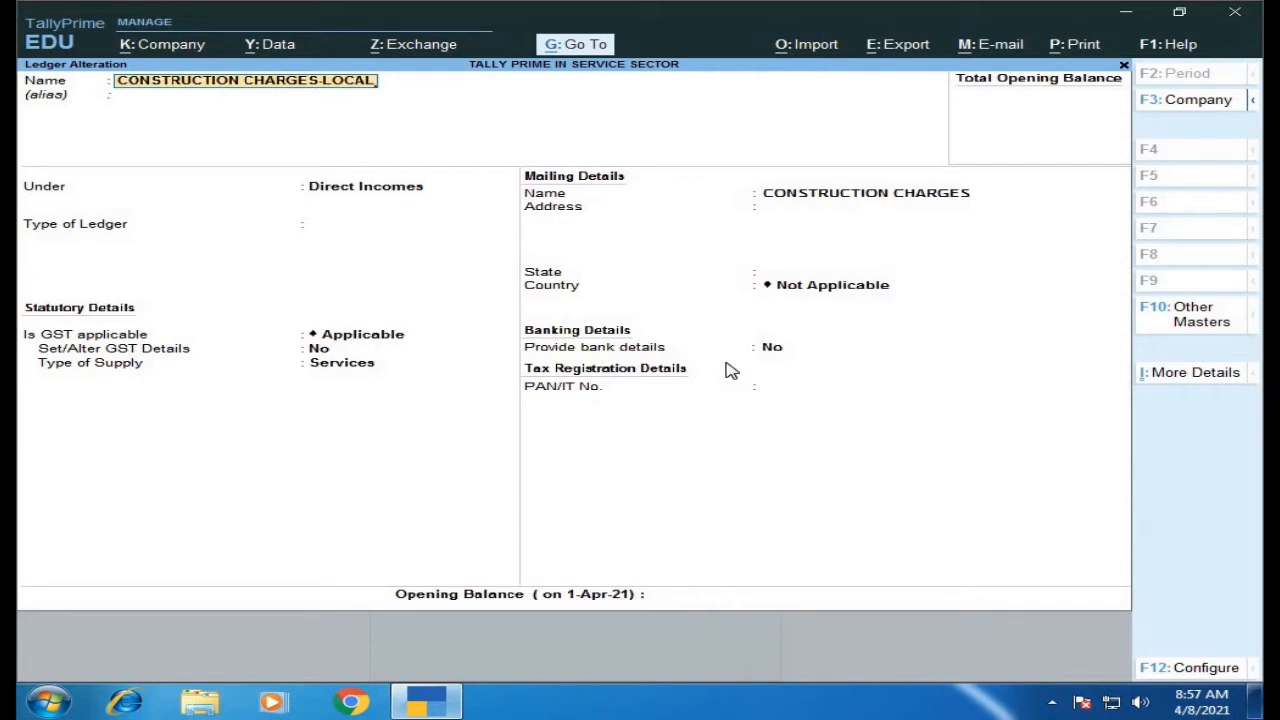
key("Return")
key("Return")
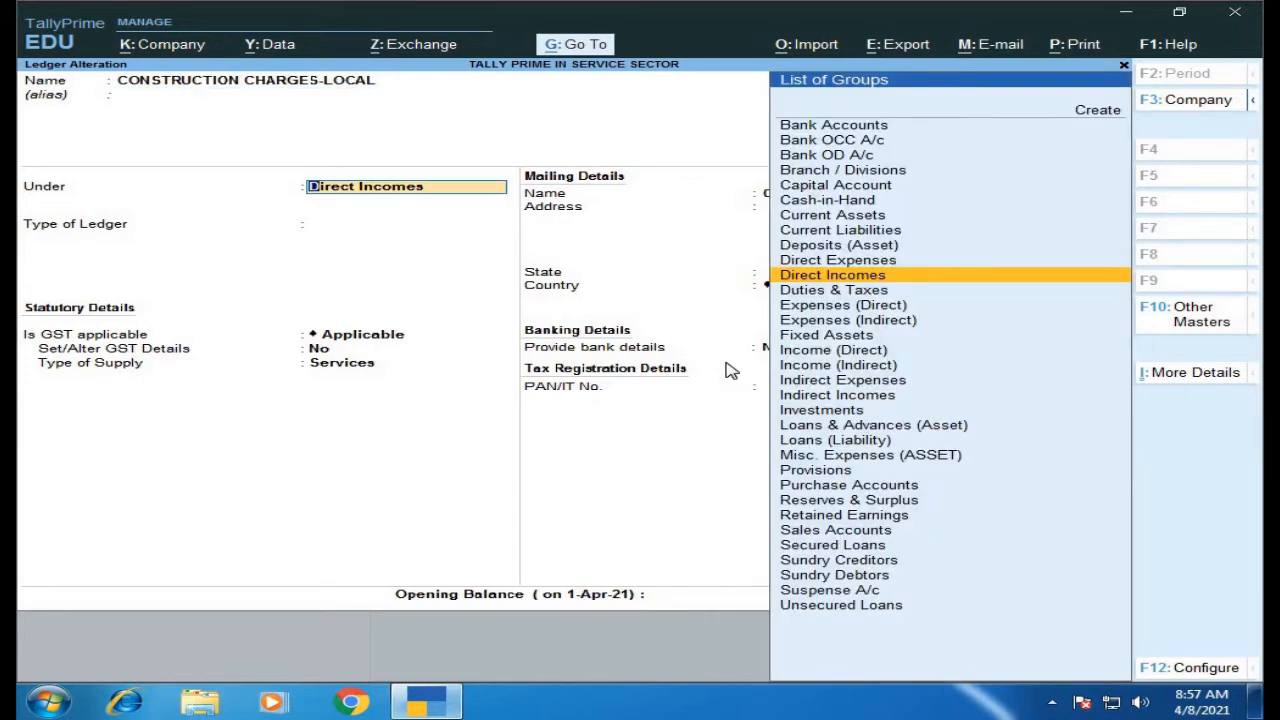
key("Return")
key("Return")
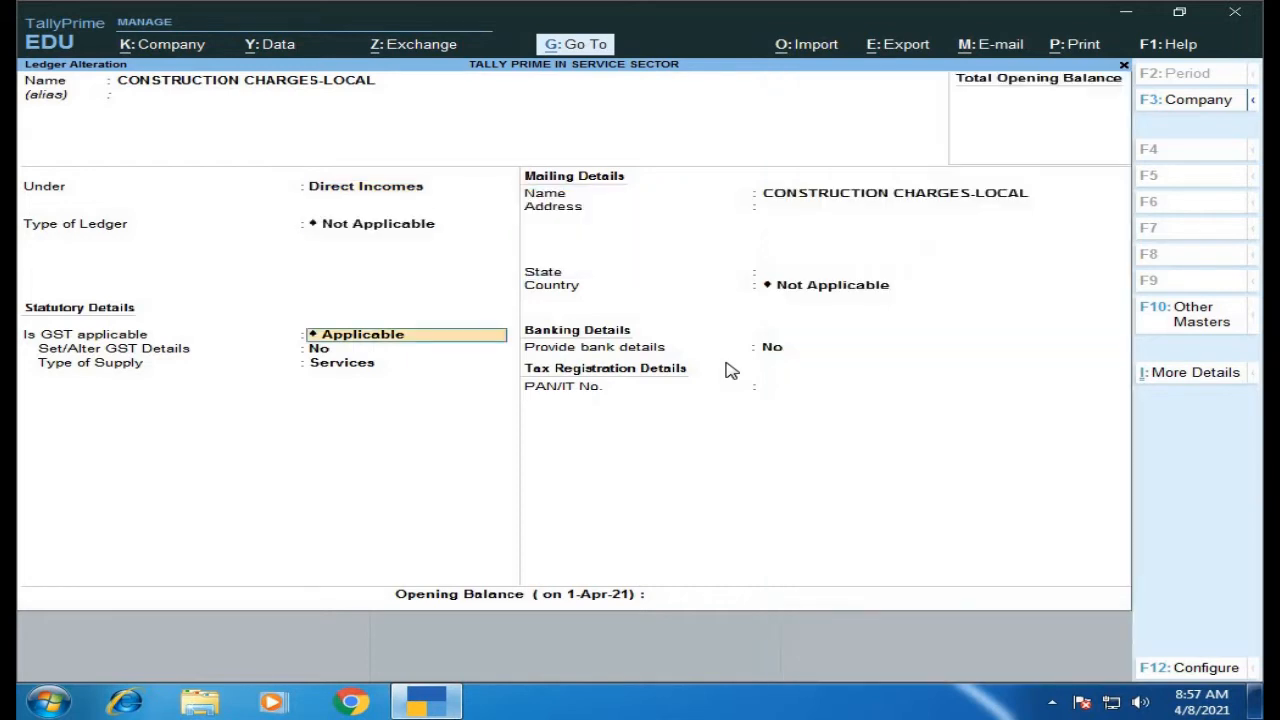
Set the construction ledger's GST details to Yes and accept Sales Taxable as the nature of transaction, with 18% integrated tax.
key("Return")
type("y")
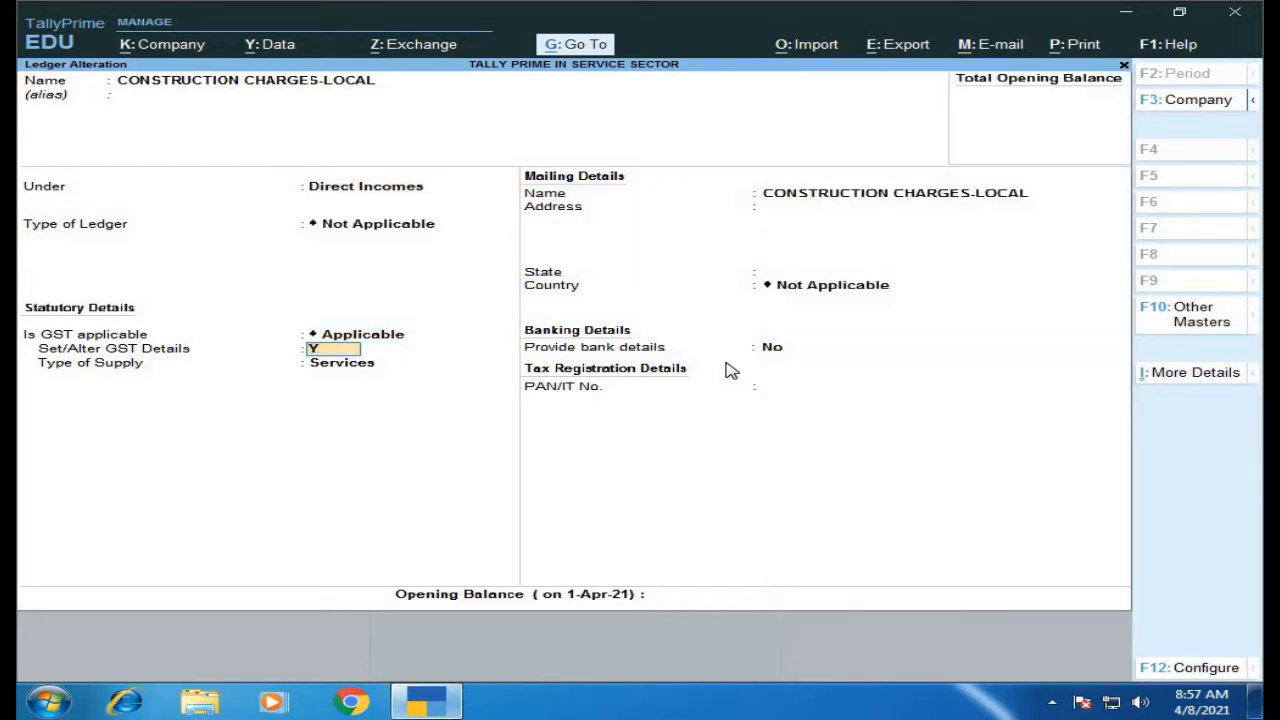
key("Return")
key("Return")
key("Return")
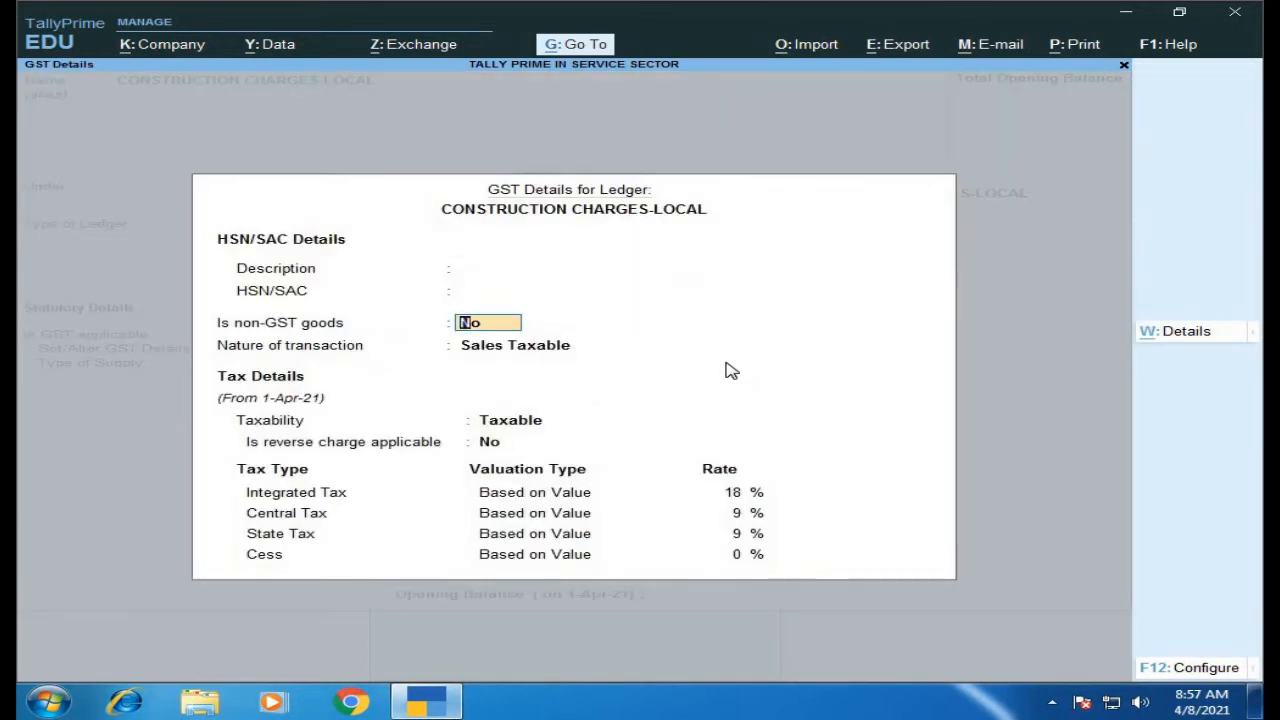
key("Return")
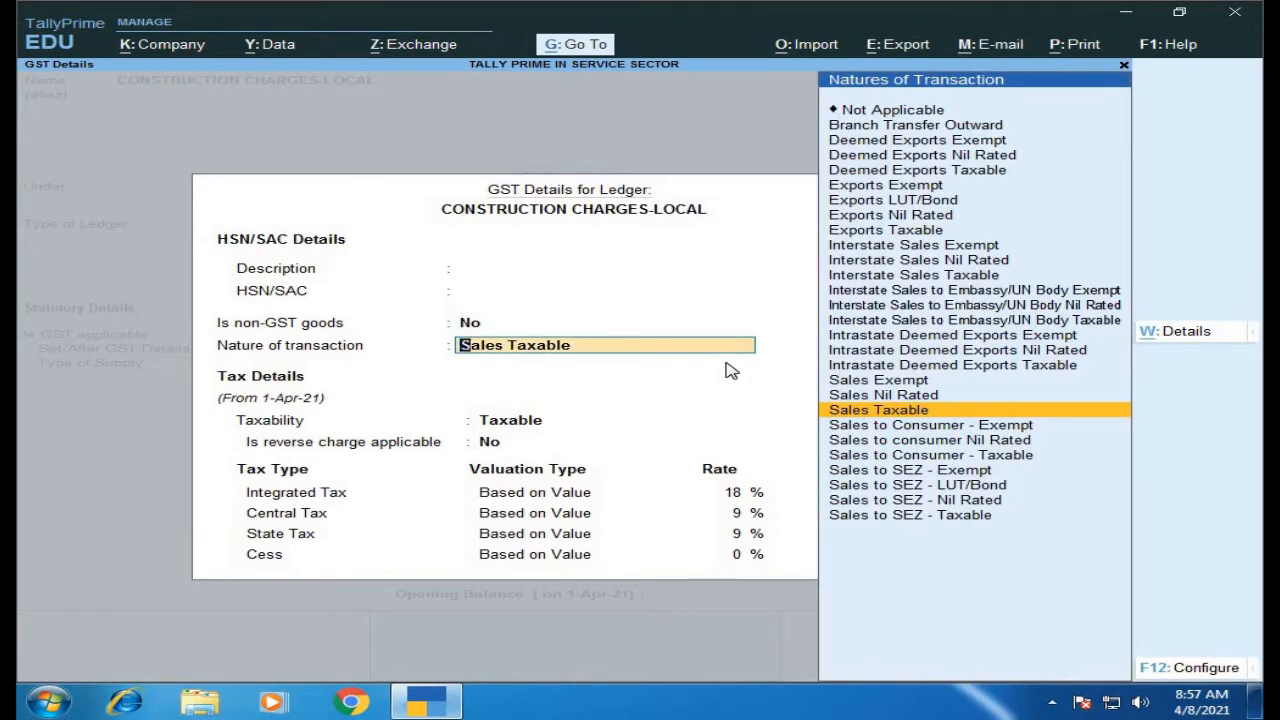
key("Return")
key("Return")
key("Return")
key("Return")
key("Return")
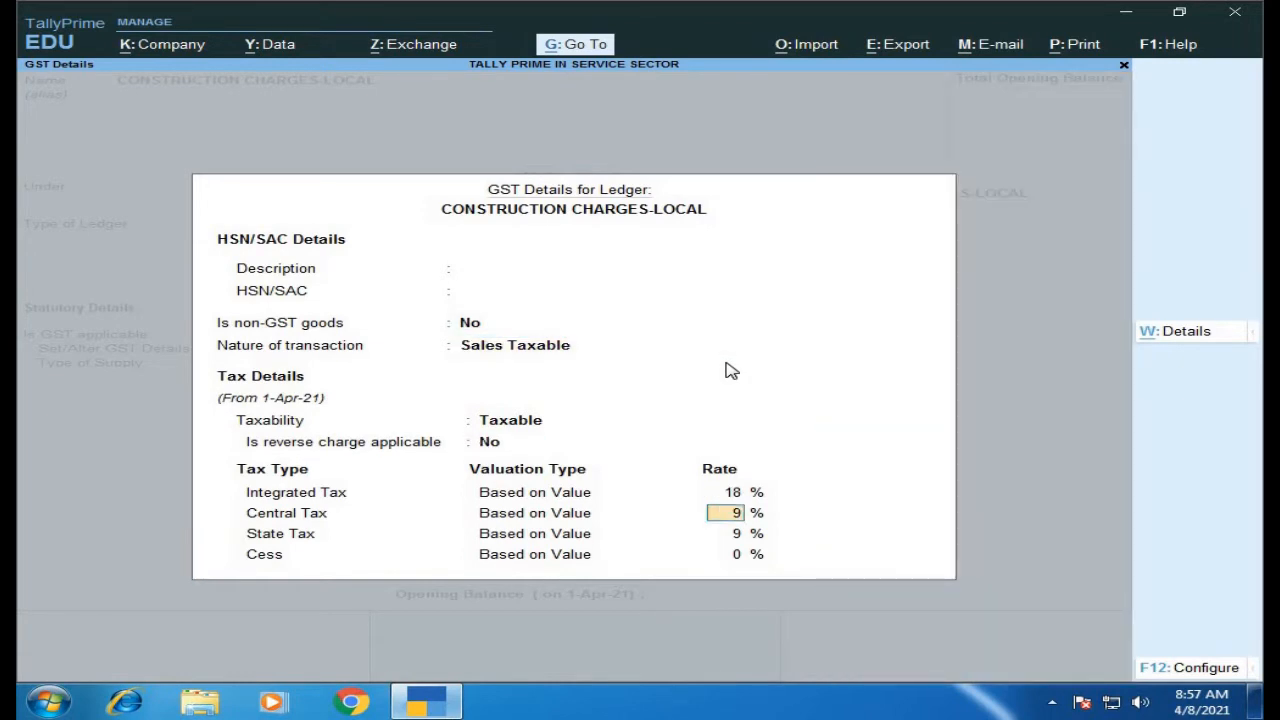
key("Return")
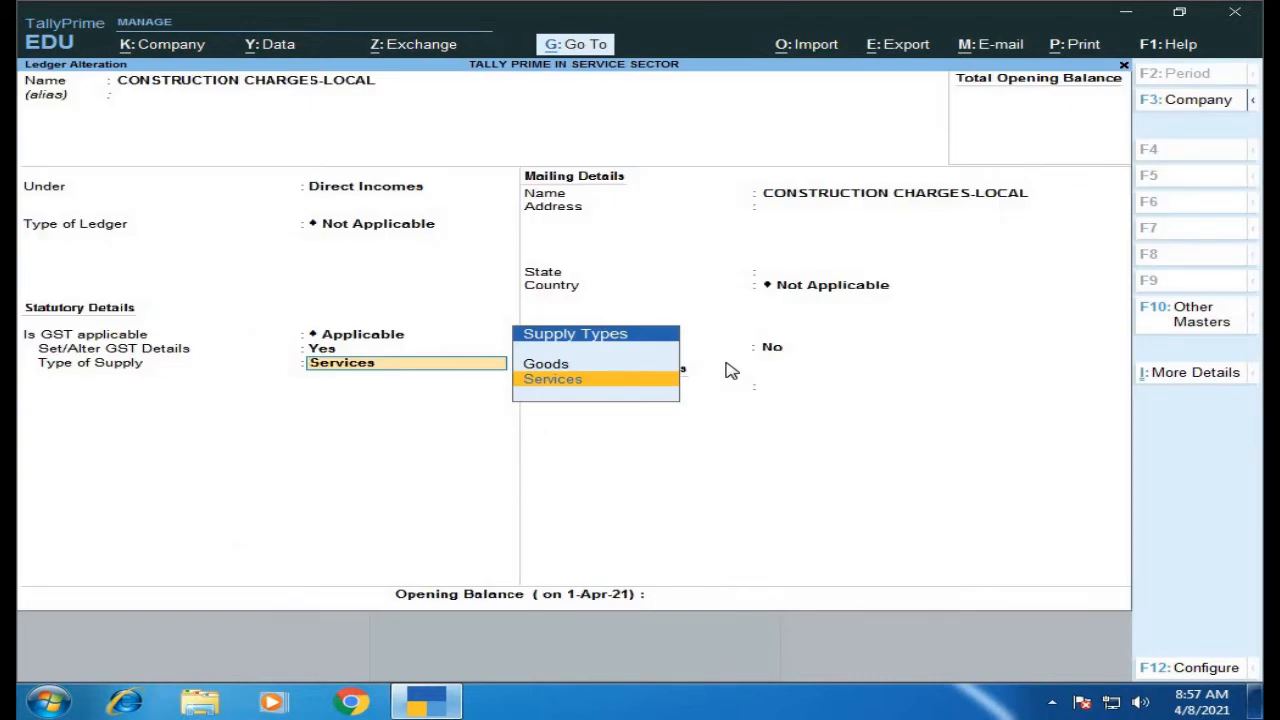
Keep Services as the type of supply and save the CONSTRUCTION CHARGES-LOCAL ledger without bank details.
key("Return")
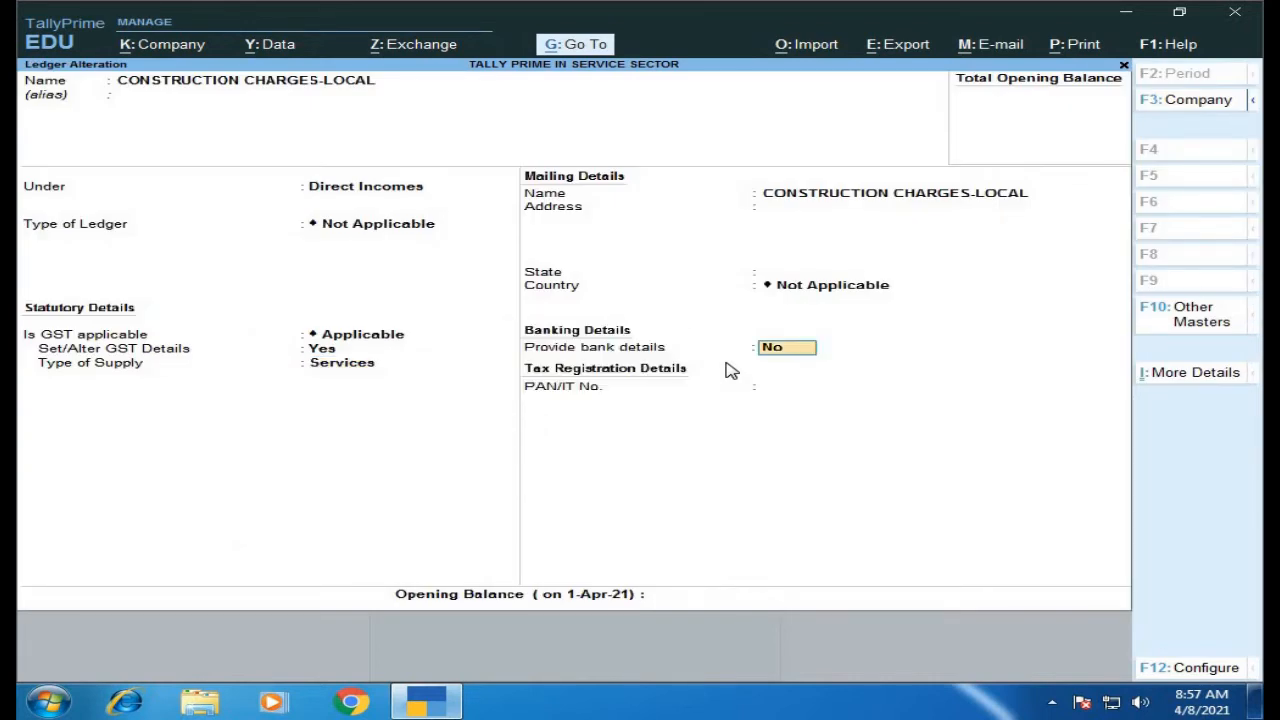
key("Return")
key("Return")
key("Return")
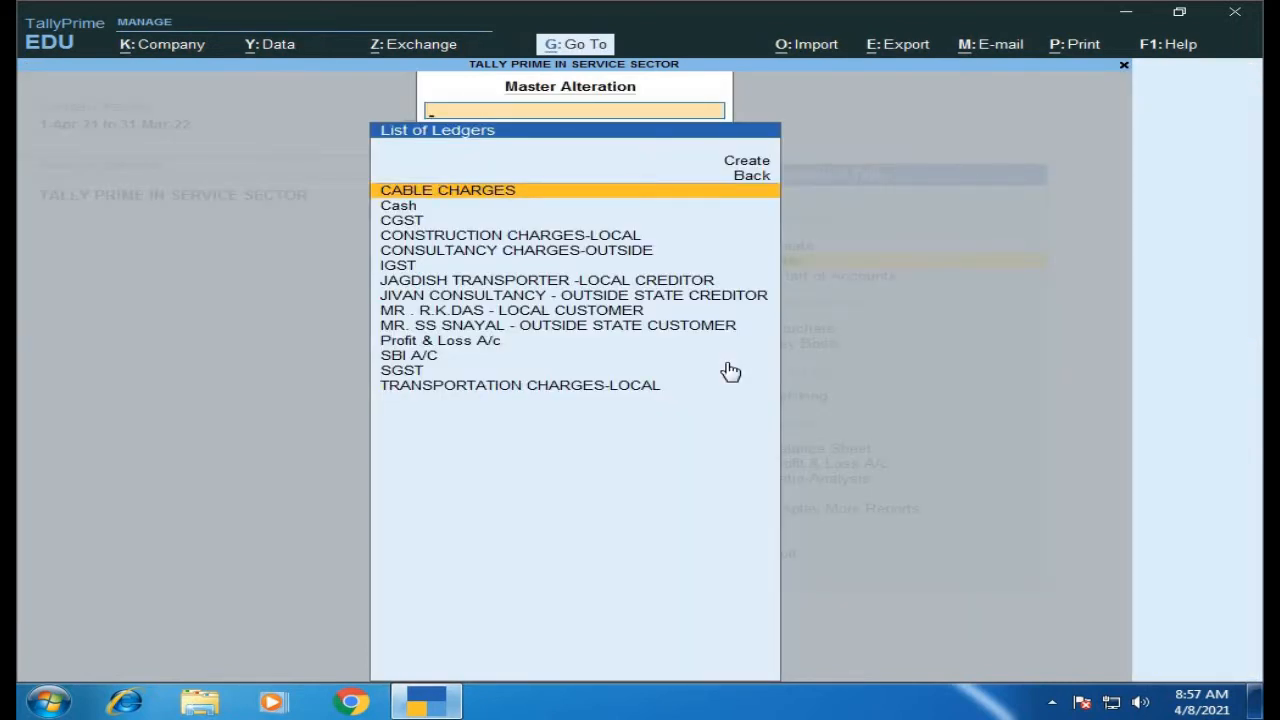
Rename the CABLE CHARGES ledger to CABLE CHARGES-OUTSIDE, keeping it under Direct Incomes with ledger type Not Applicable and GST Applicable.
key("Return")
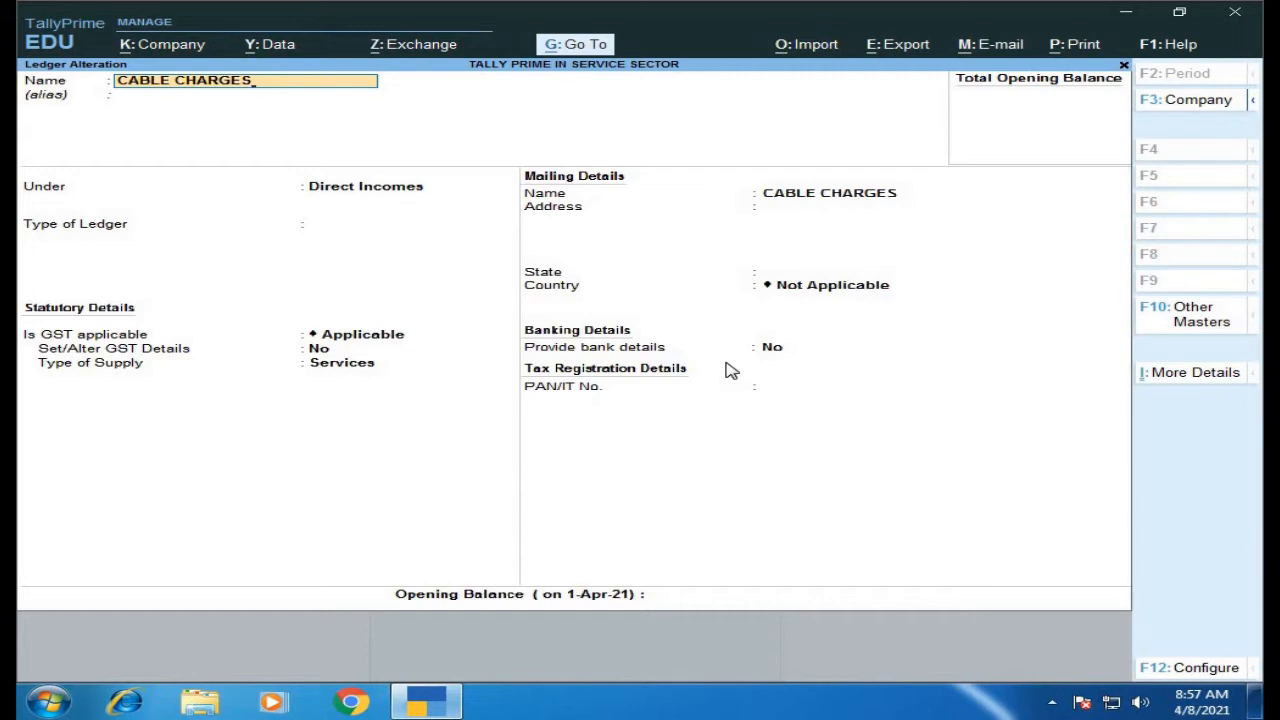
type("-OUTSIDE")
key("Return")
key("Return")
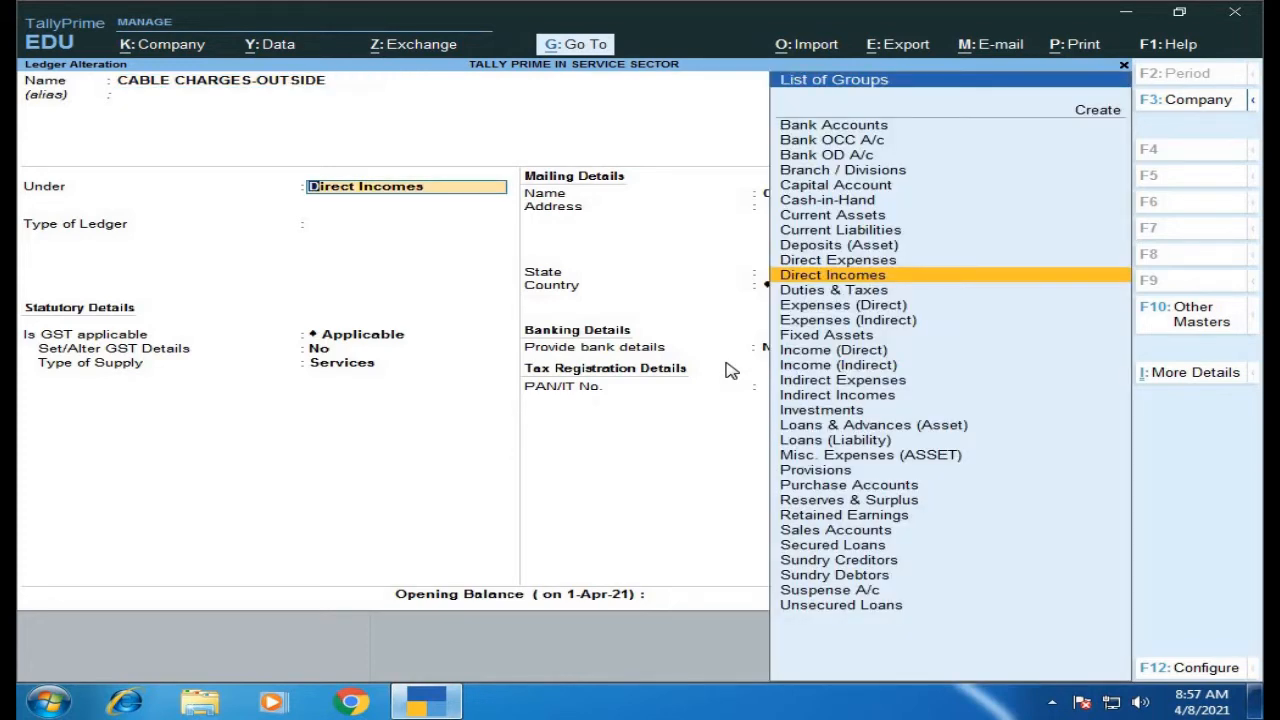
key("Return")
key("Return")
key("Return")
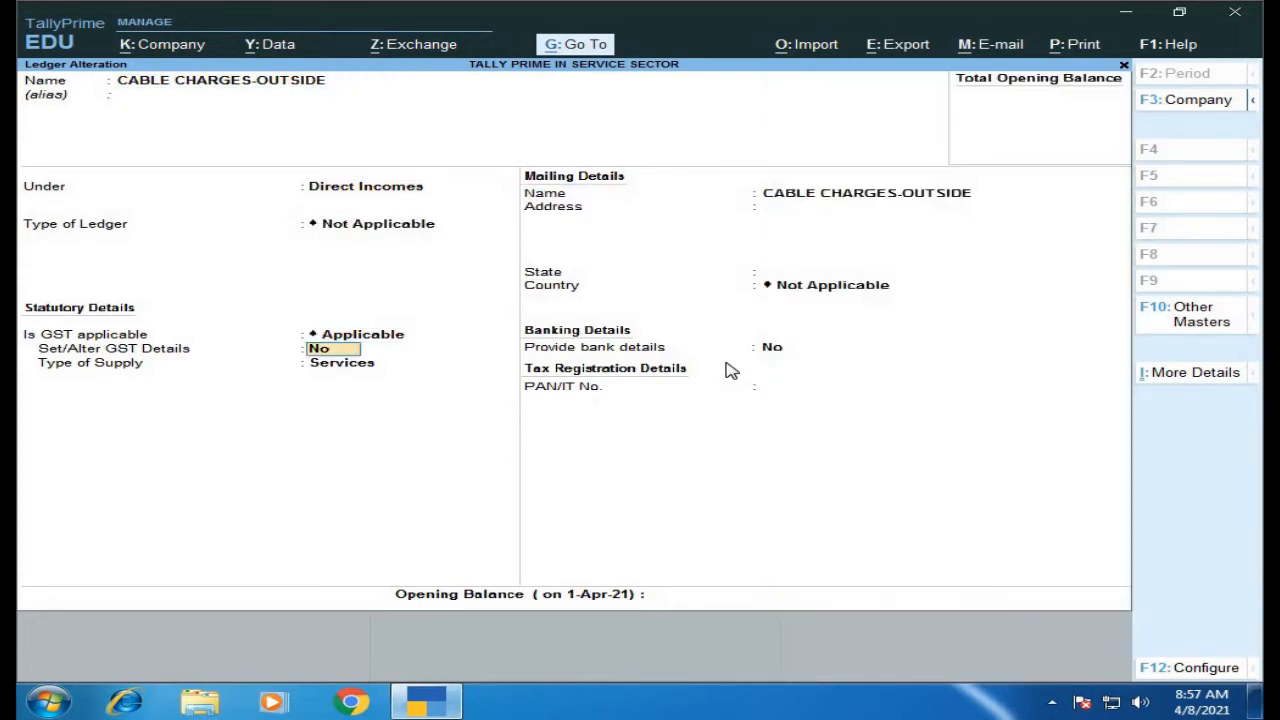
Set the cable ledger's GST details to Yes and accept Interstate Sales Taxable as the nature of transaction, with 18% integrated tax.
key("y")
key("Return")
key("Return")
key("Return")
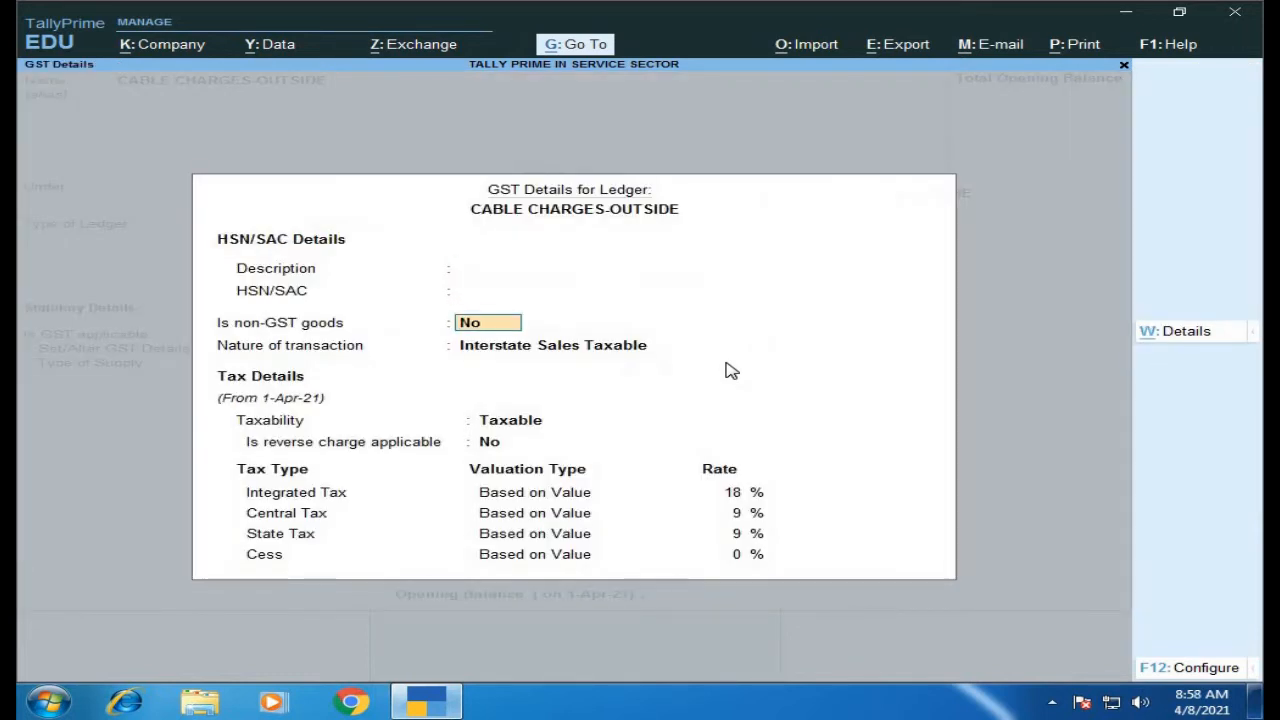
key("Return")
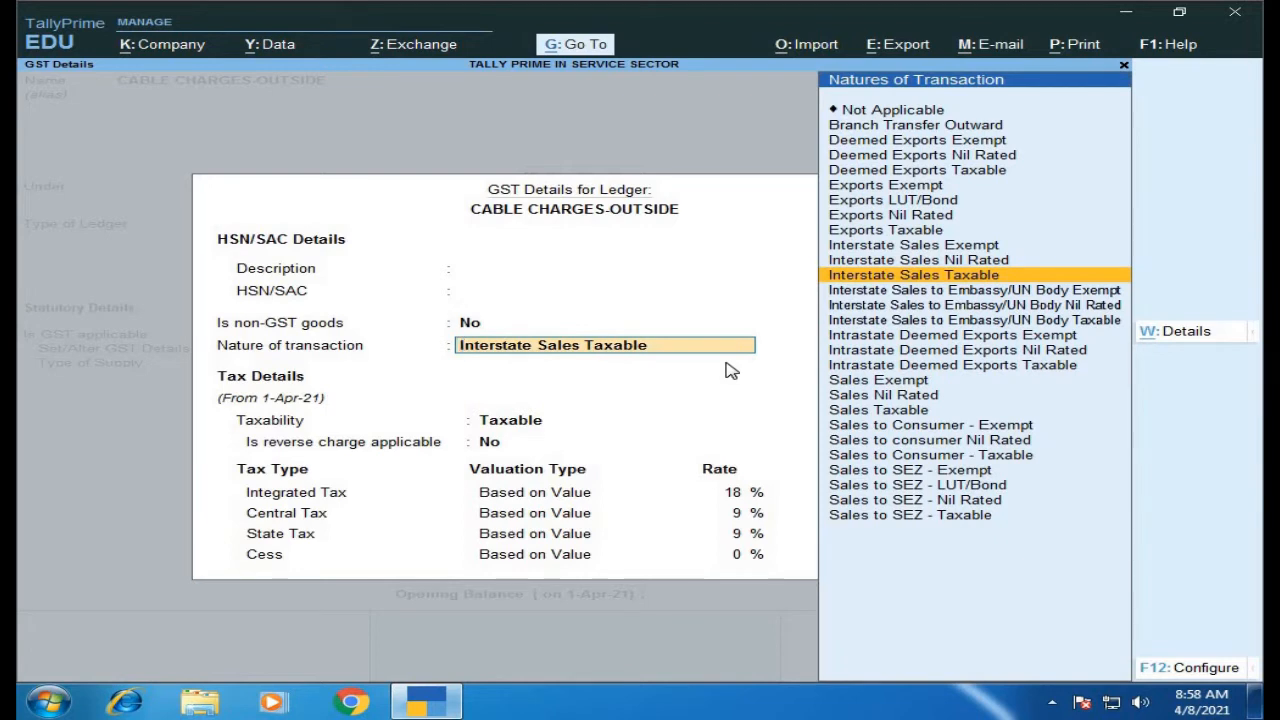
key("Return")
key("Return")
key("Return")
key("Return")
key("Return")
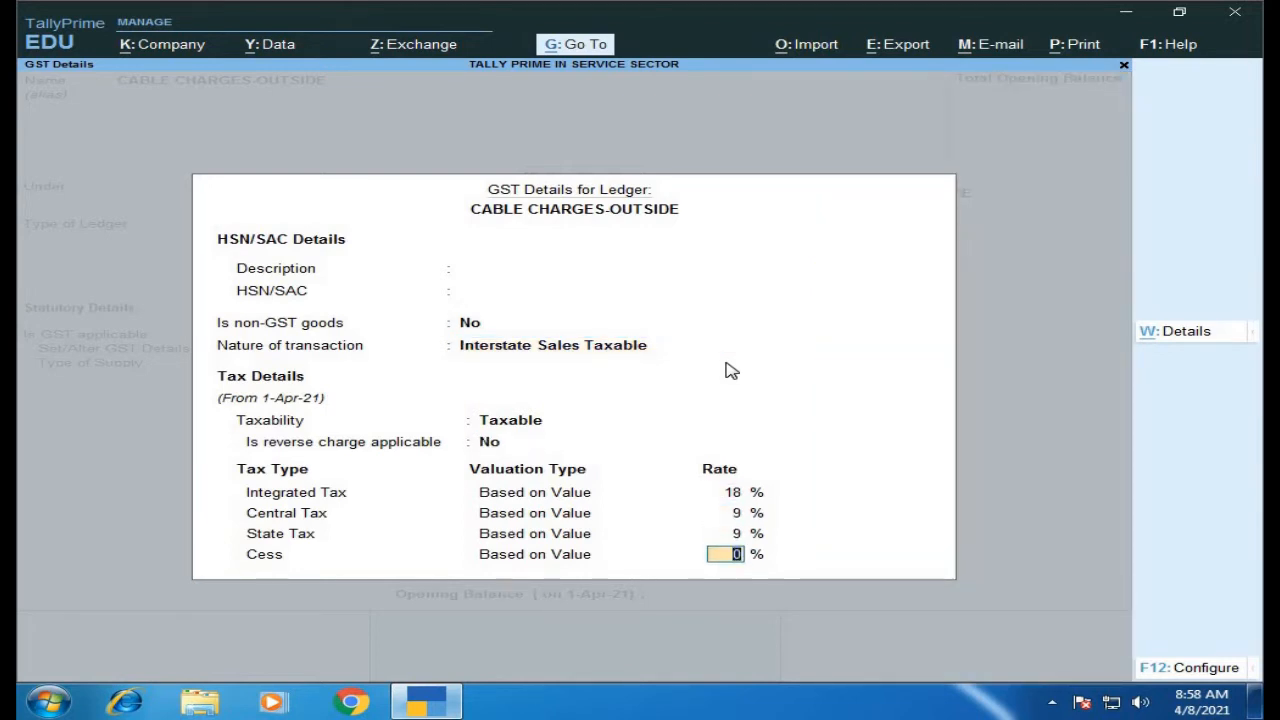
key("Return")
Keep Services as the type of supply and save the CABLE CHARGES-OUTSIDE ledger without bank details.
key("Return")
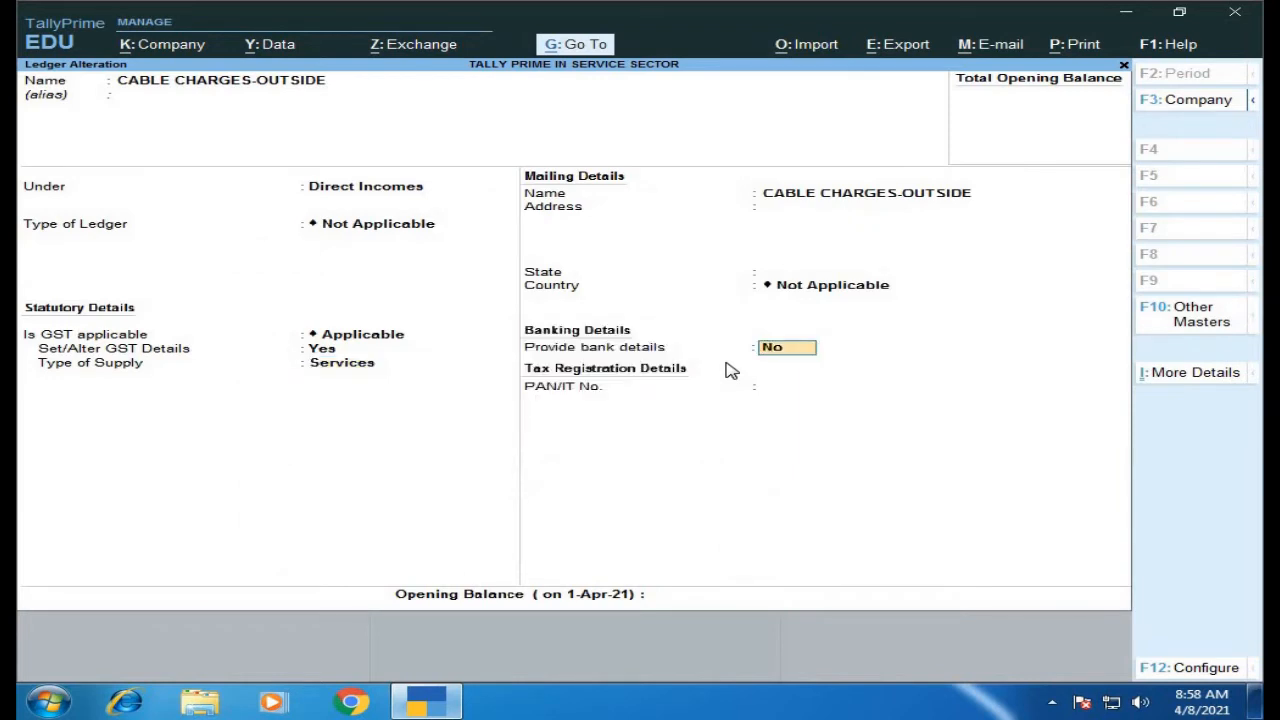
key("Return")
key("Return")
key("Return")
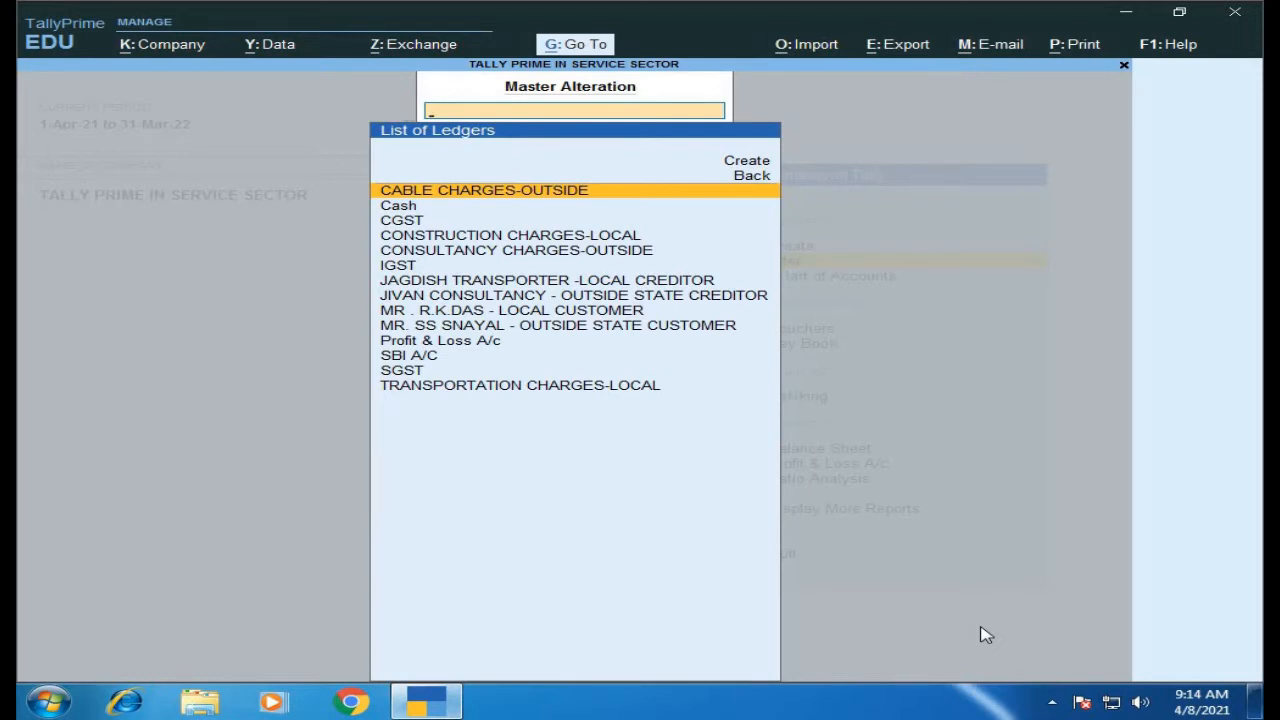
Review the CGST ledger's group, type of duty and tax type, and return to the ledger list without changing it.
key("Down")
key("Down")
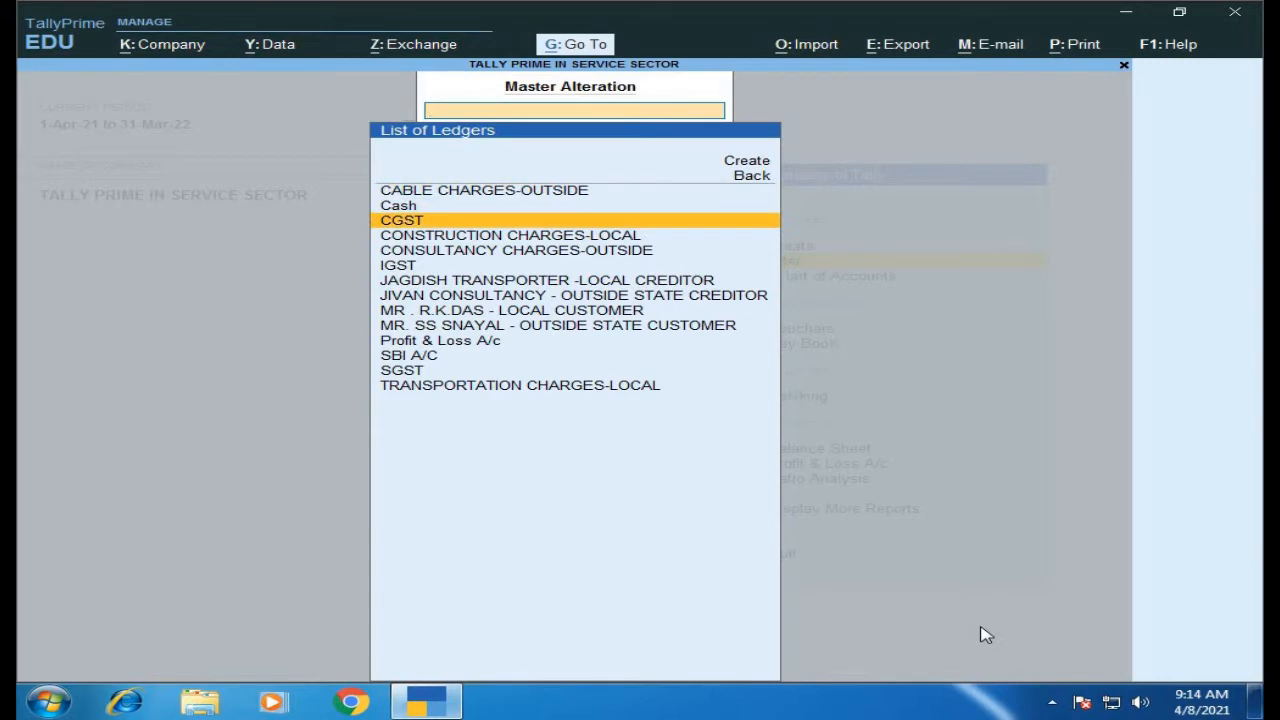
key("Return")
key("Return")
key("Return")
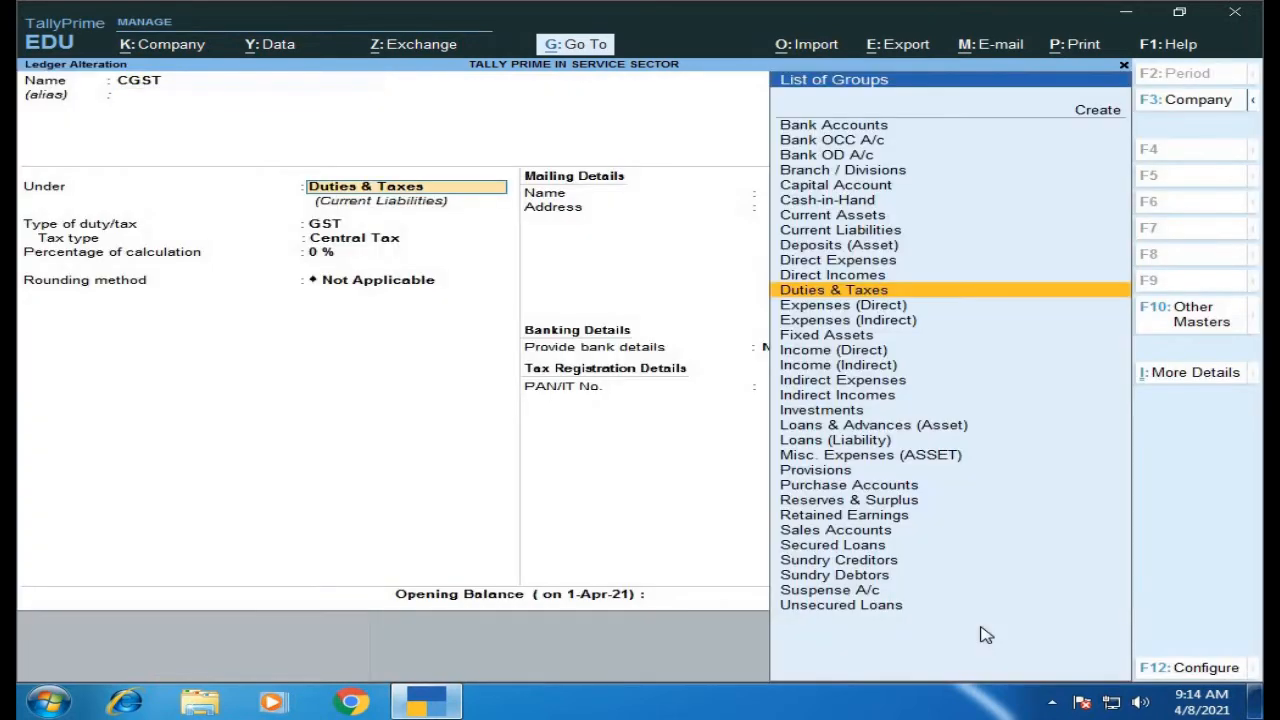
key("Return")
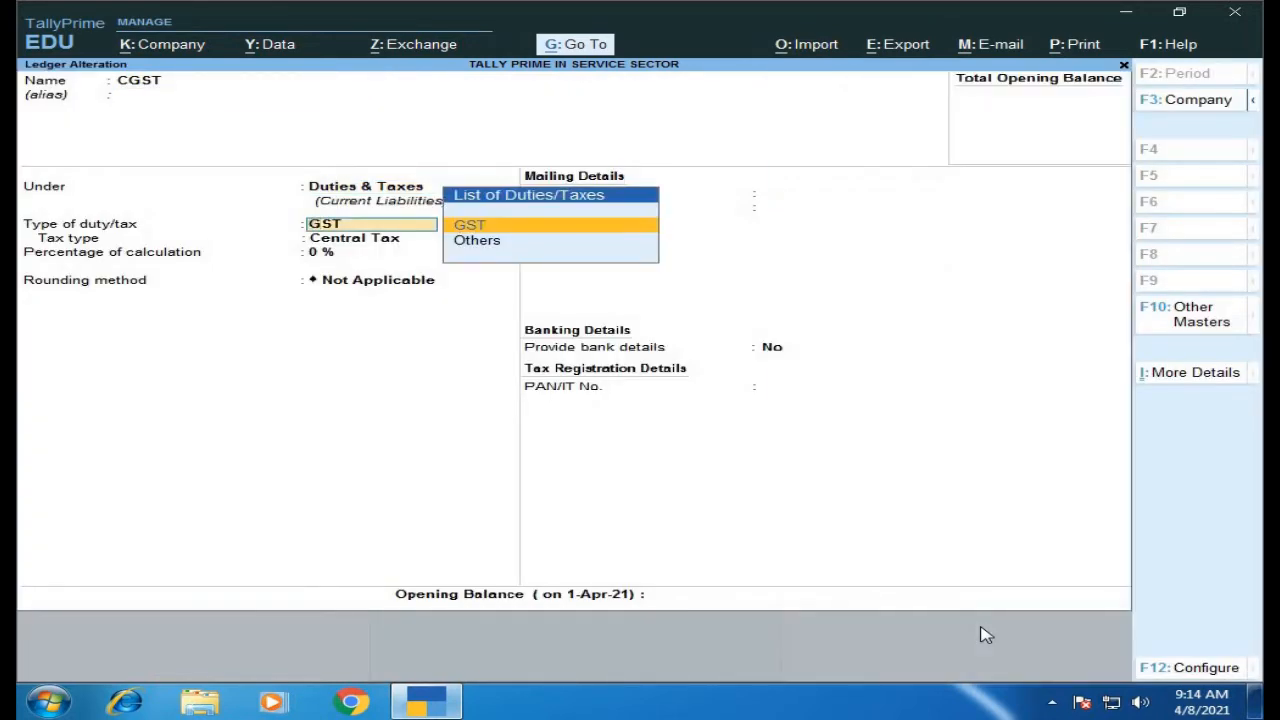
key("Return")
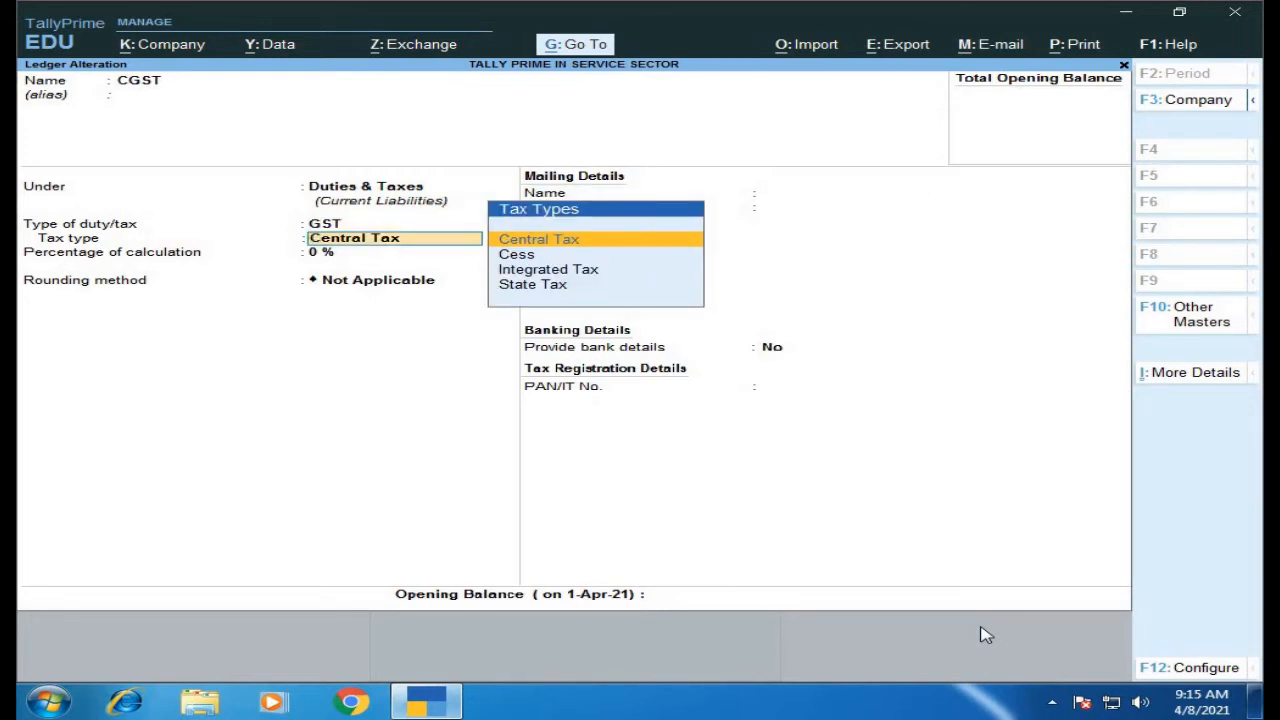
key("Escape")
key("Escape")
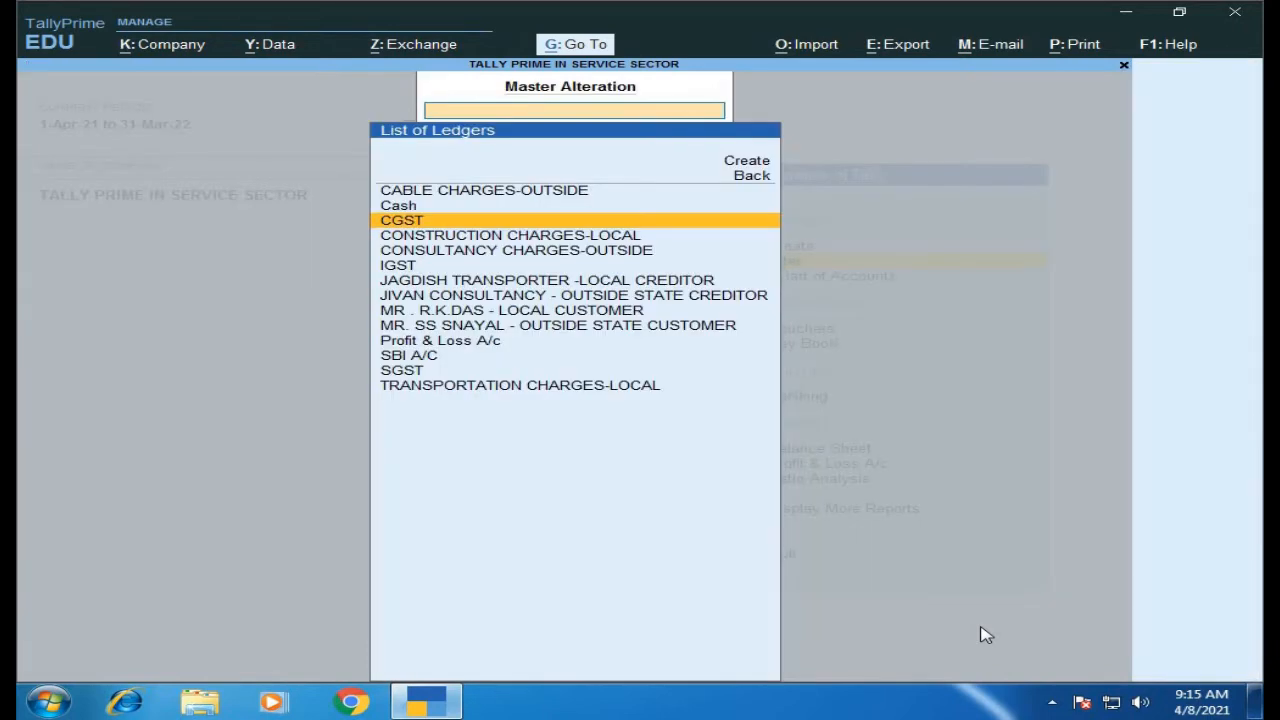
Review the IGST ledger's group, type of duty and tax type, and return to the ledger list without changing it.
key("Down")
key("Down")
key("Down")
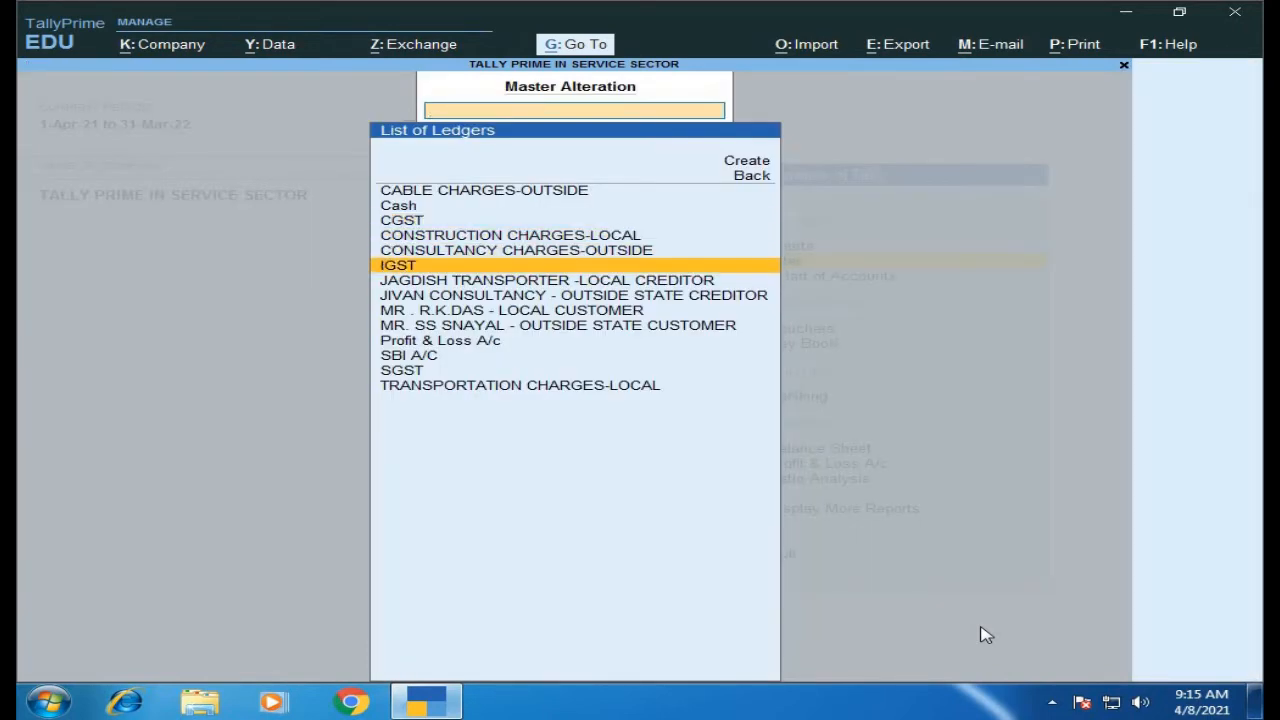
key("Return")
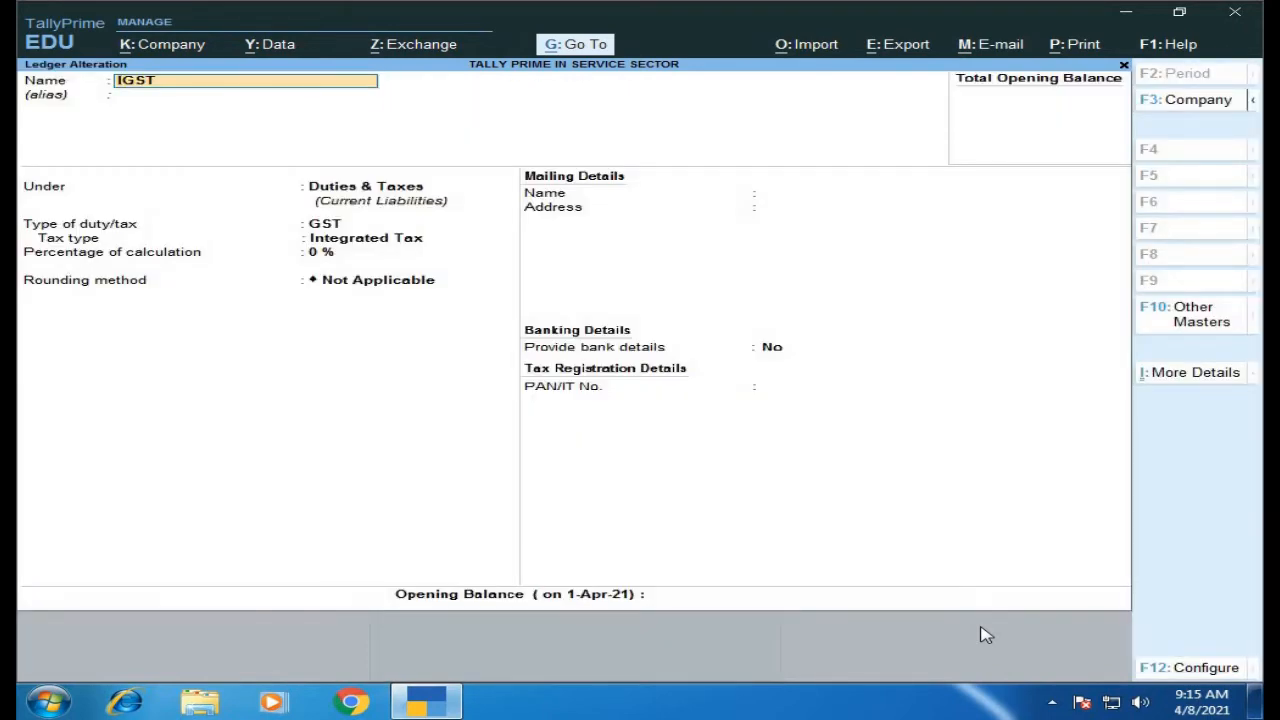
key("Return")
key("Return")
key("Return")
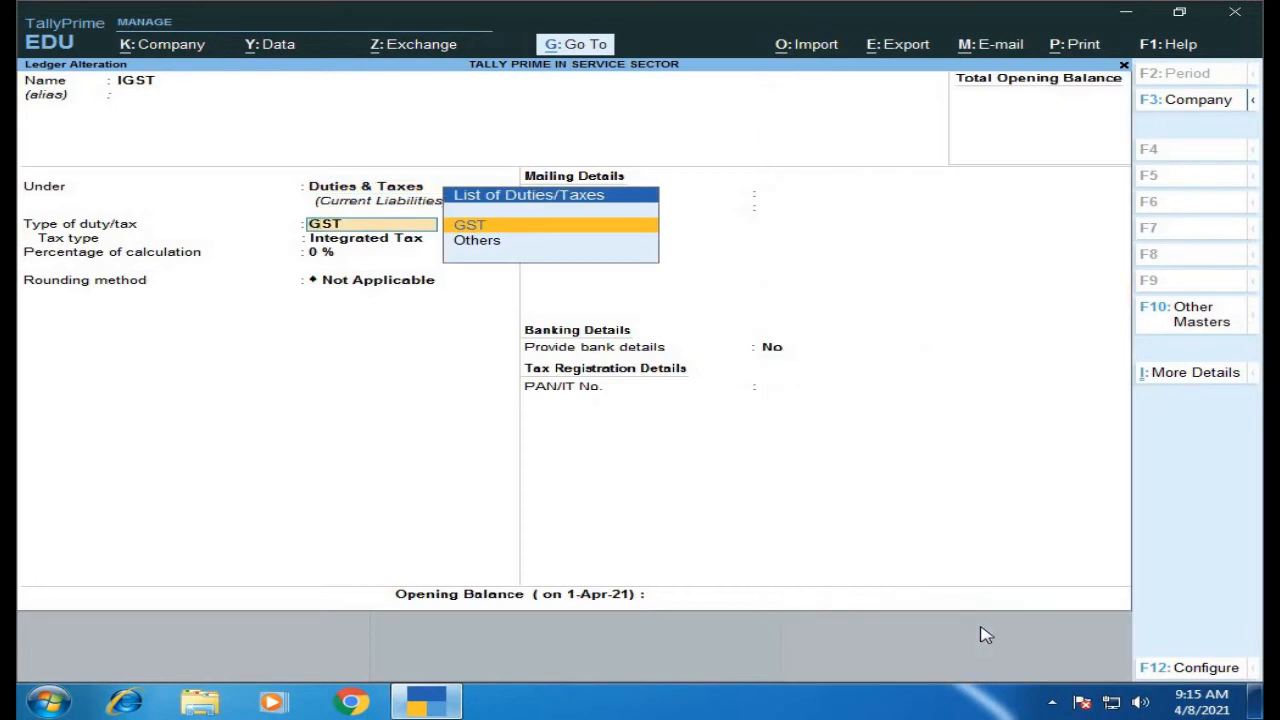
key("Escape")
key("Escape")
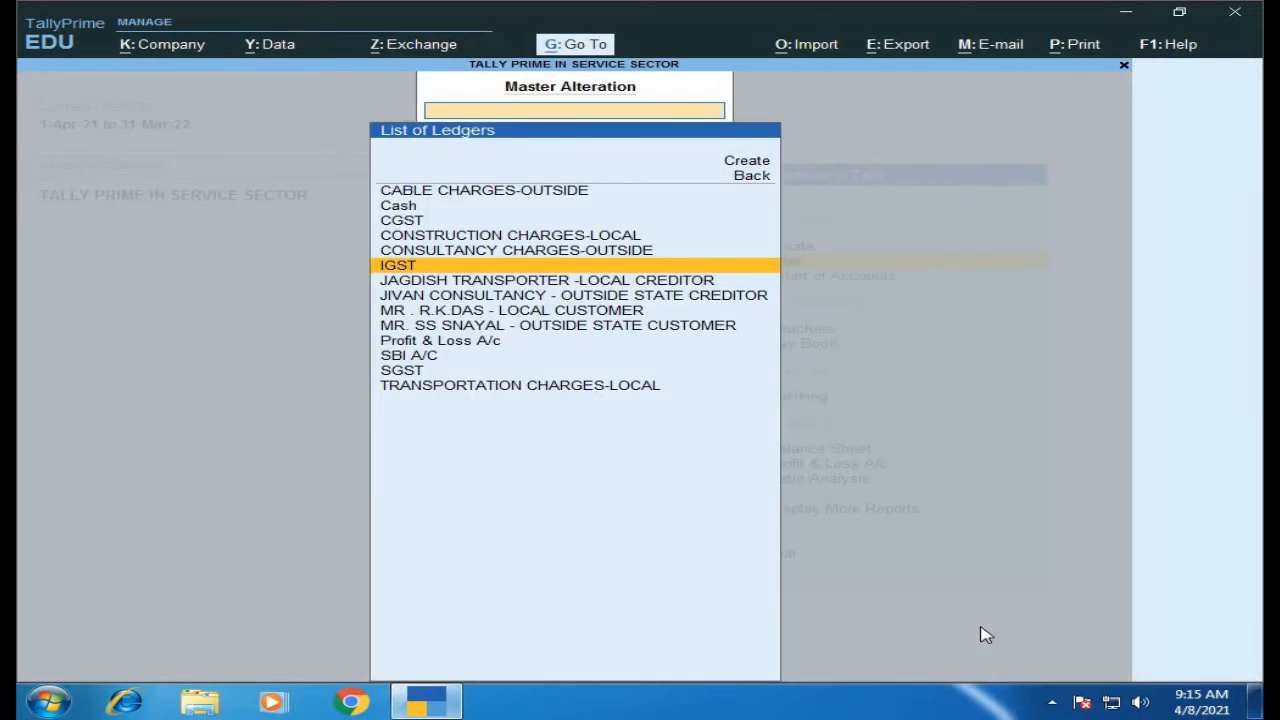
Review the SGST ledger's group, type of duty and tax type, and return to the ledger list without changing it.
key("Down")
key("Down")
key("Down")
key("Down")
key("Down")
key("Down")
key("Down")
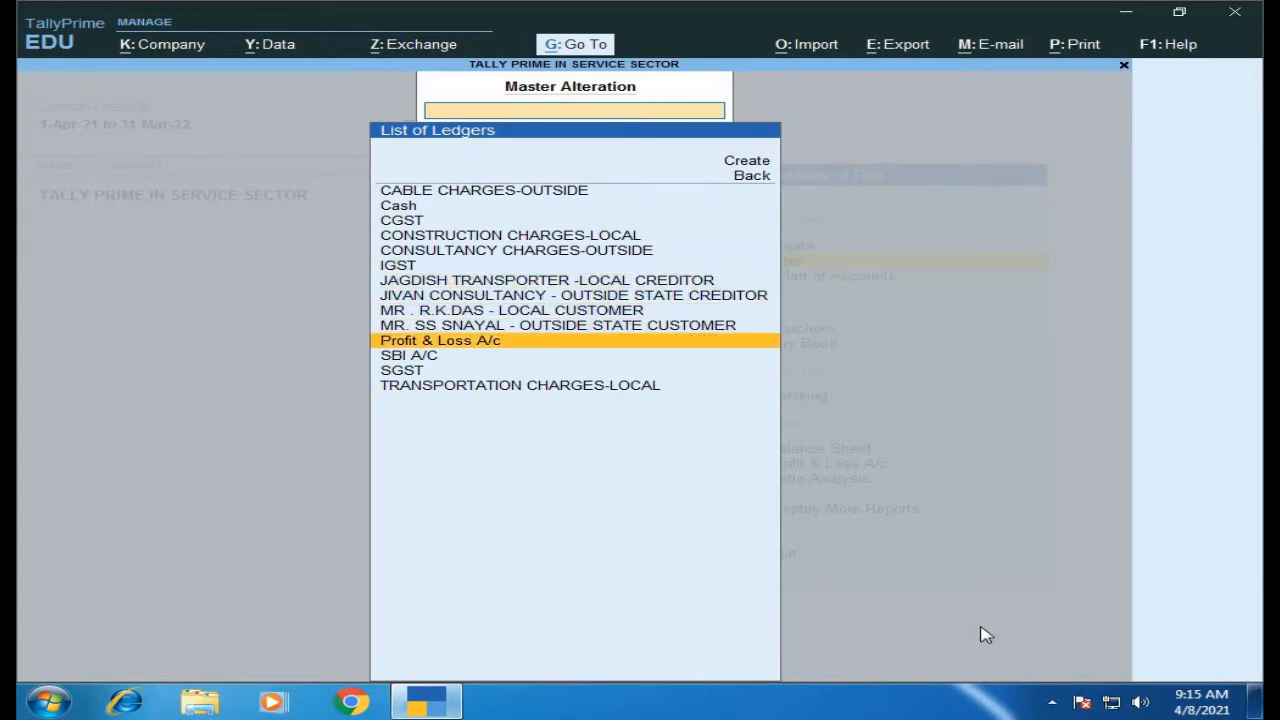
key("Return")
key("Return")
key("Return")
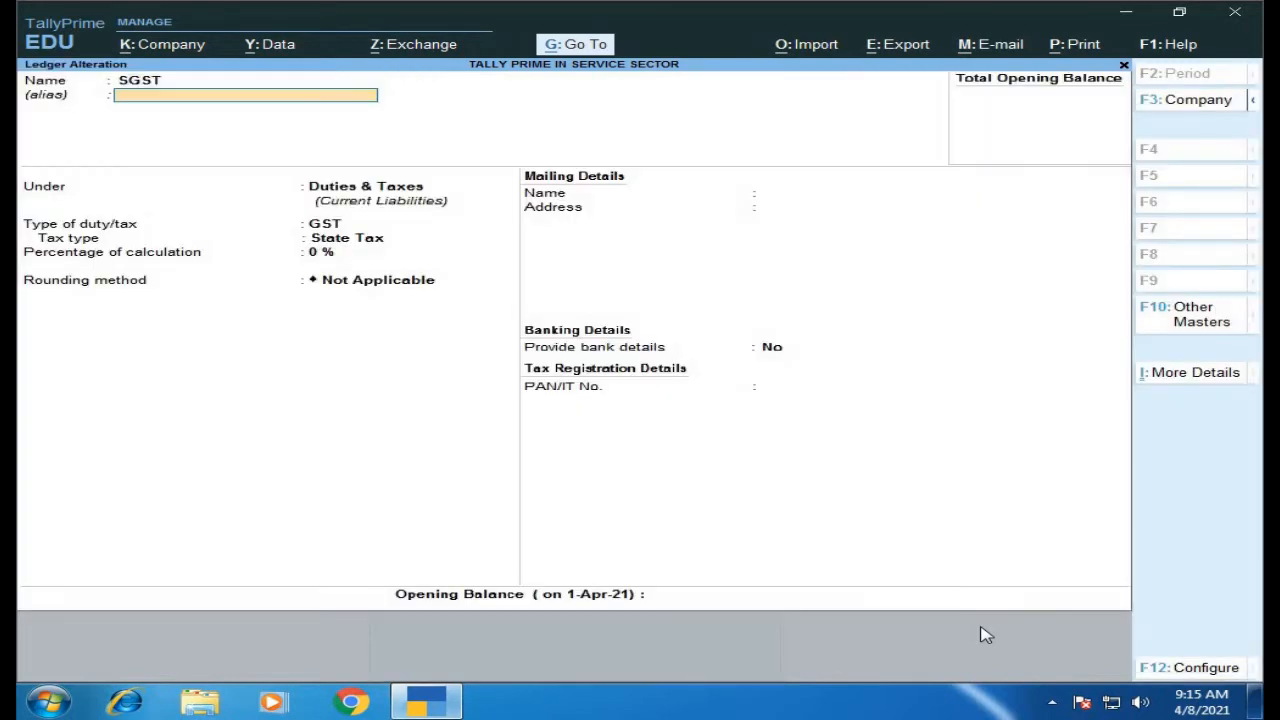
key("Return")
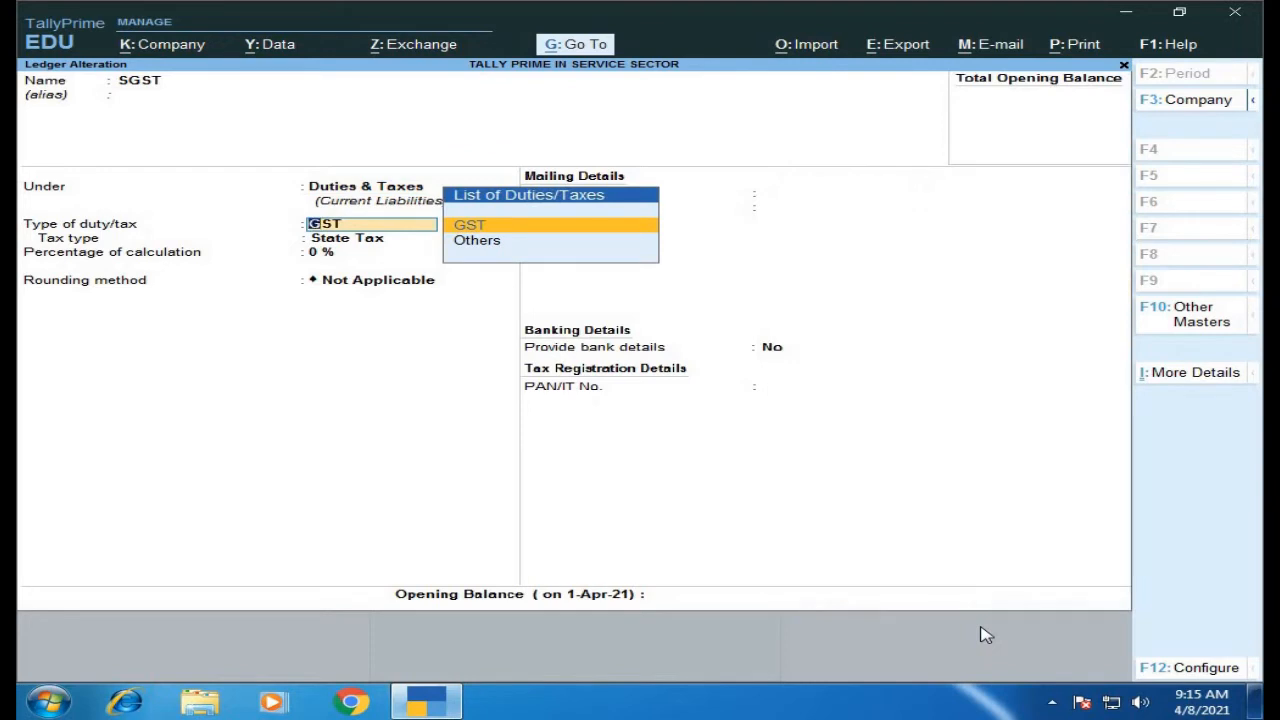
key("Return")
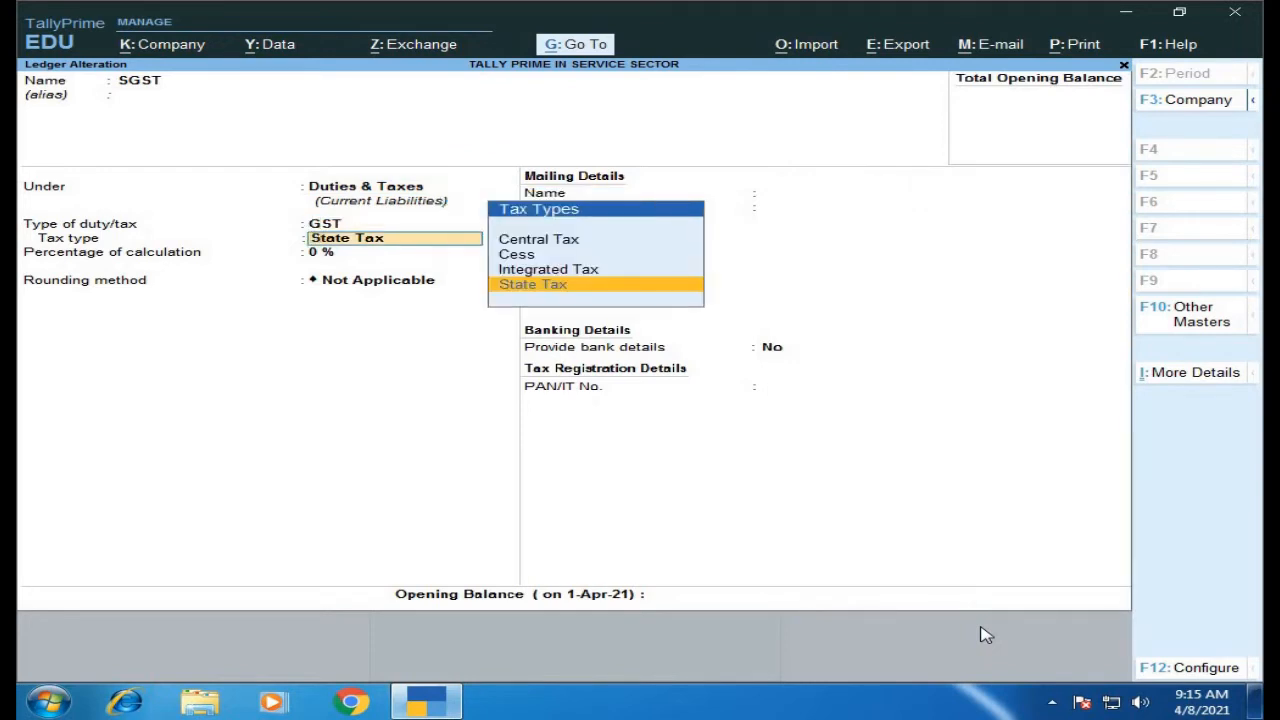
key("Escape")
key("Escape")
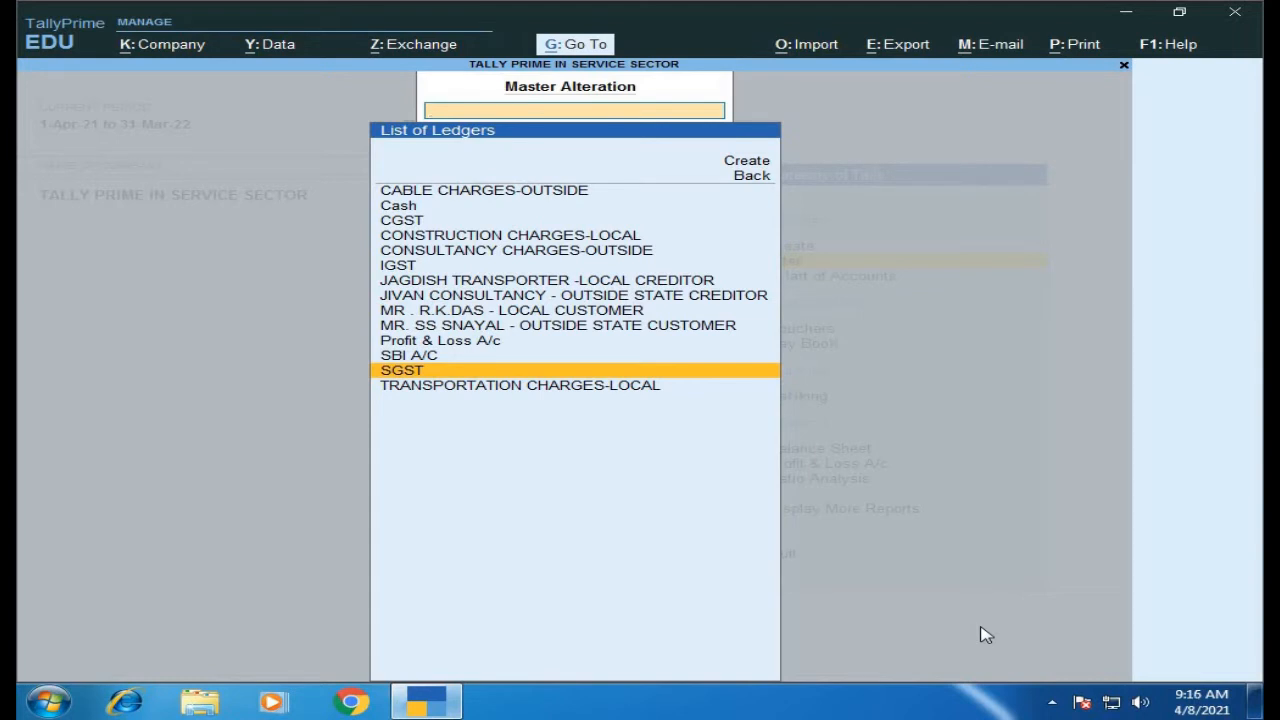
Open the SBI A/C ledger for alteration and keep its Bank Accounts group, empty account details and bank configuration.
key("Up")
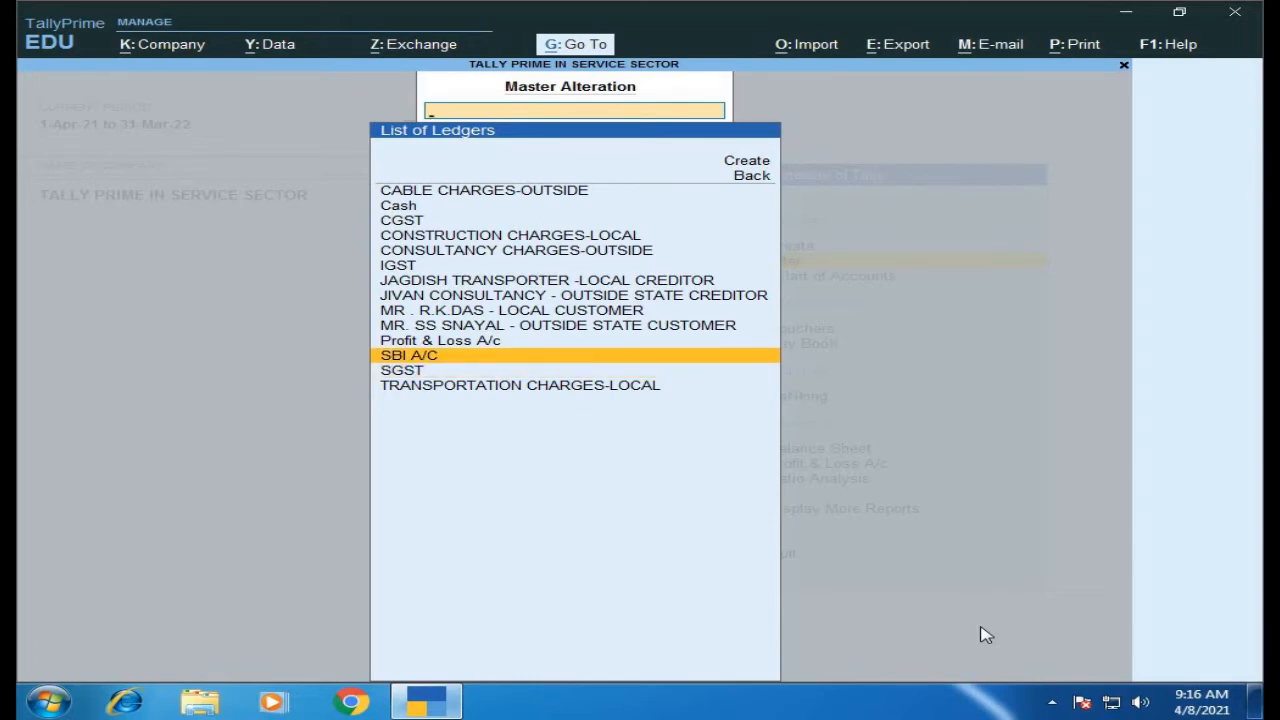
key("Return")
key("Return")
key("Return")
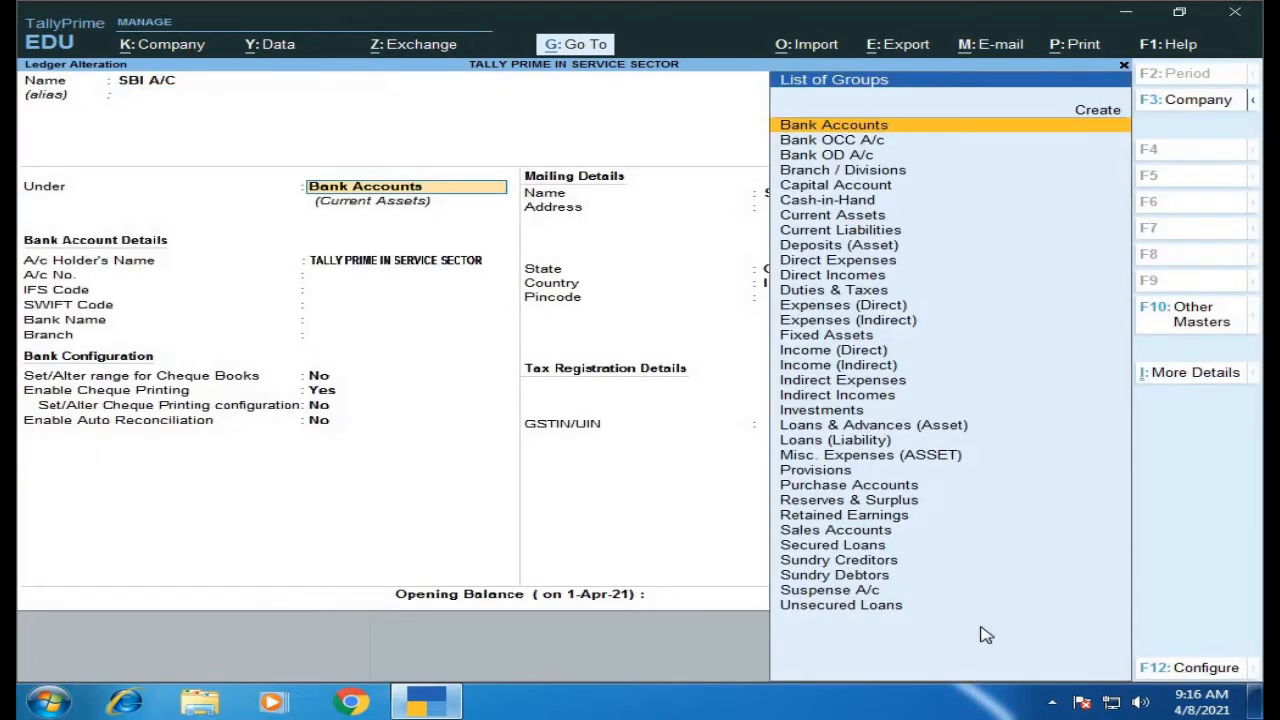
key("Return")
key("Return")
key("Return")
key("Return")
key("Return")
key("Return")
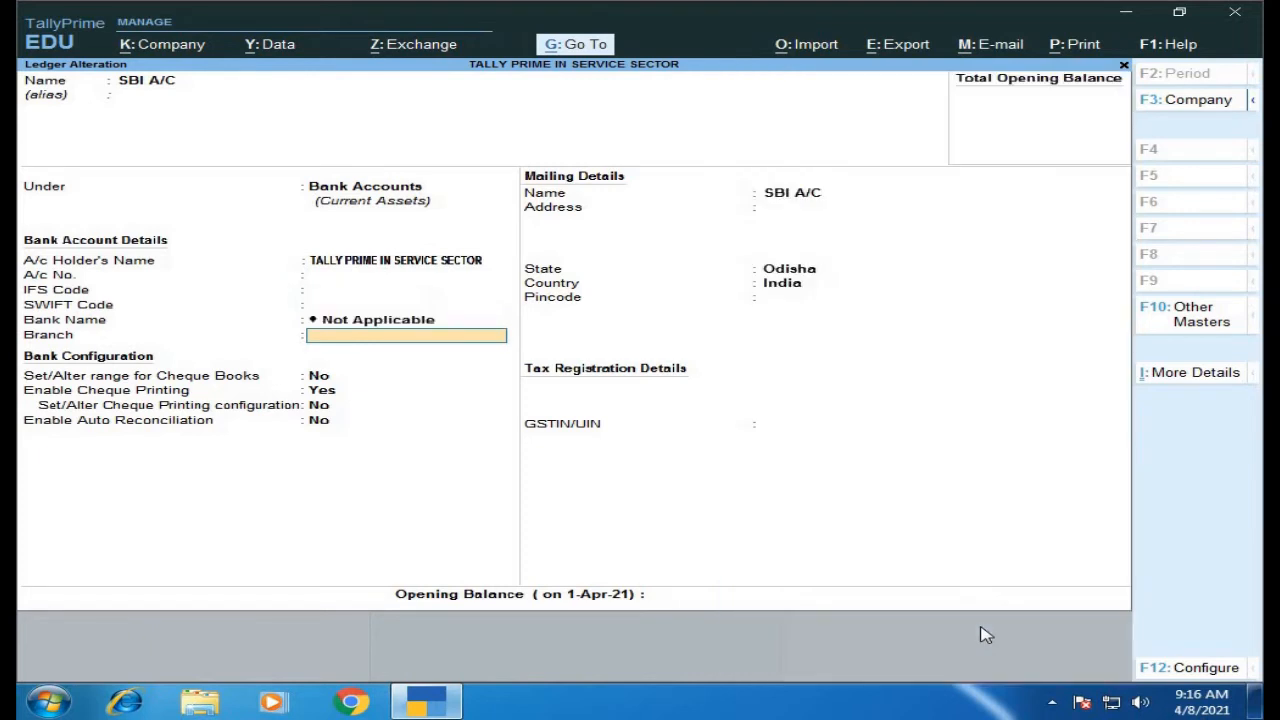
key("Return")
key("Return")
key("Return")
key("Return")
key("Return")
key("Return")
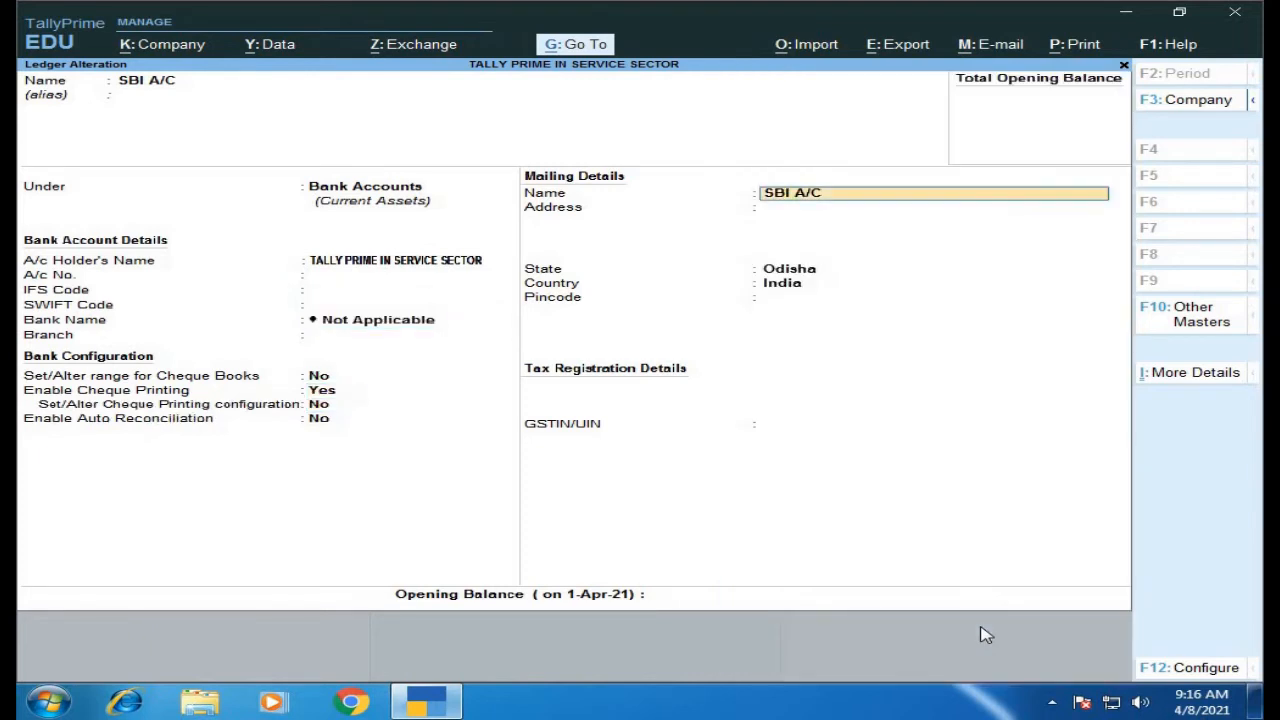
Leave the SBI A/C ledger's GSTIN/UIN blank, set its opening balance to 1,00,000 Dr and save the ledger.
key("Return")
key("Return")
key("Return")
key("Return")
key("Return")
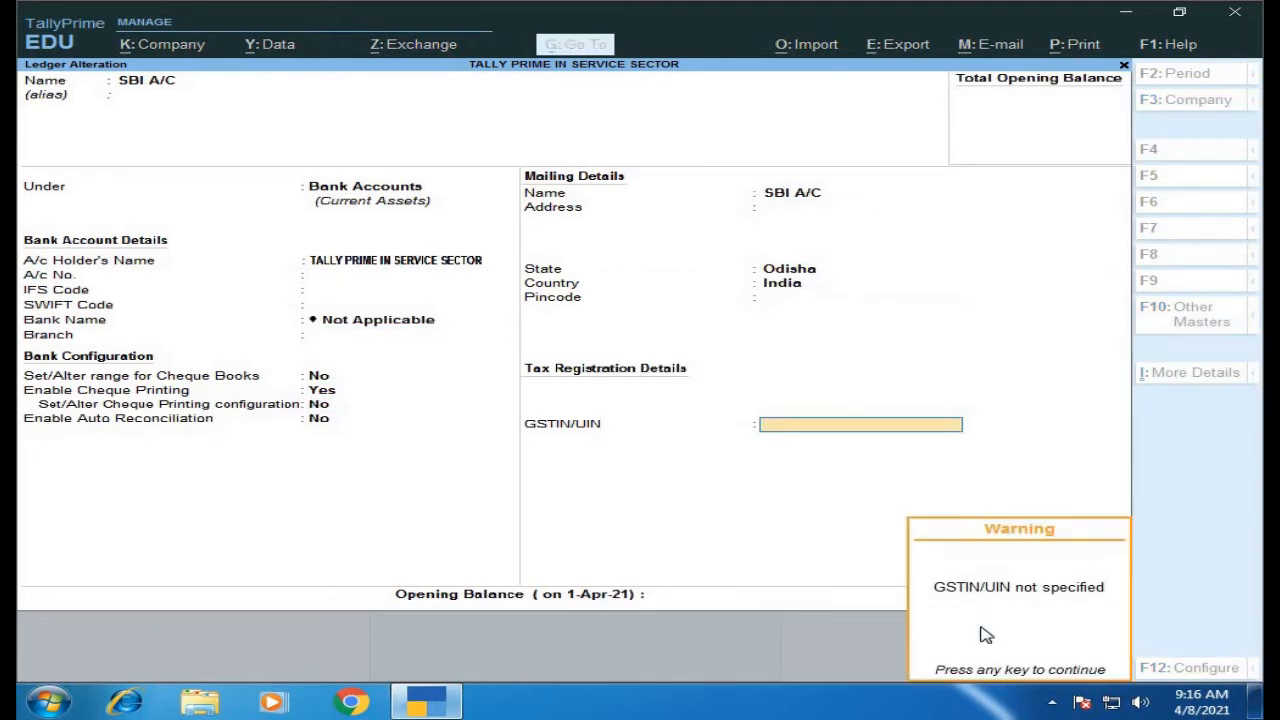
key("Return")
type("100000")
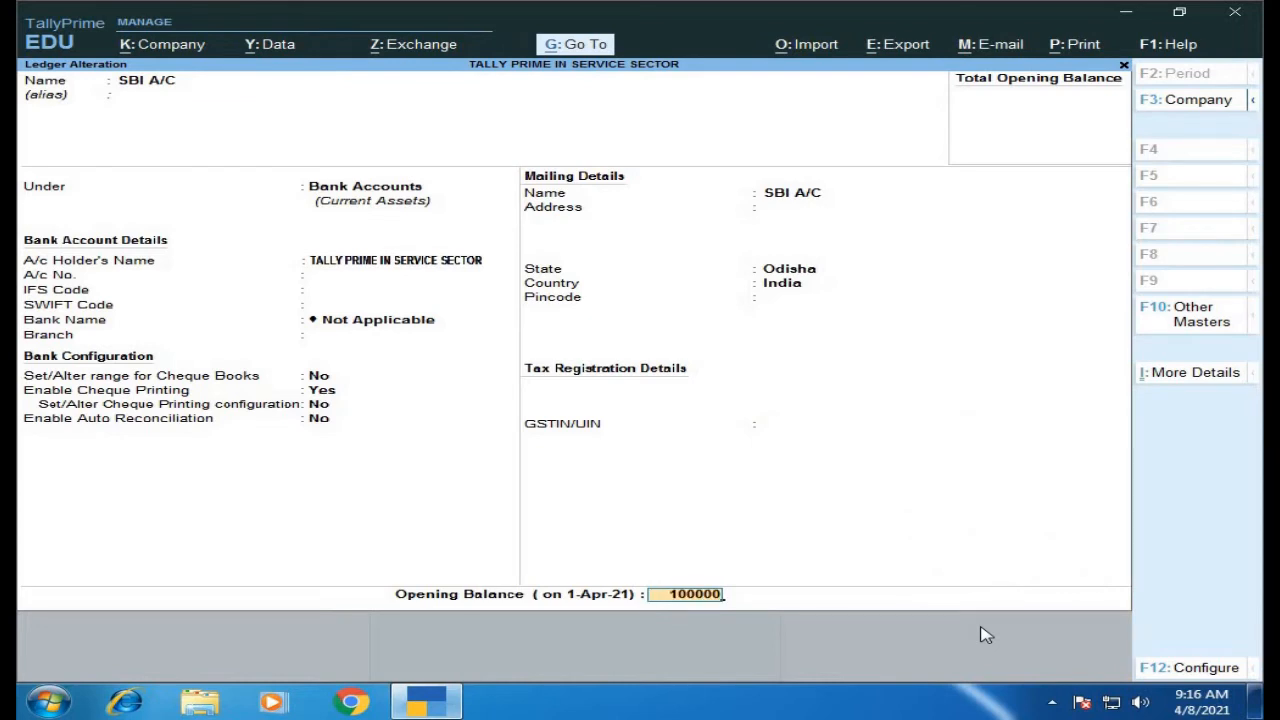
key("Return")
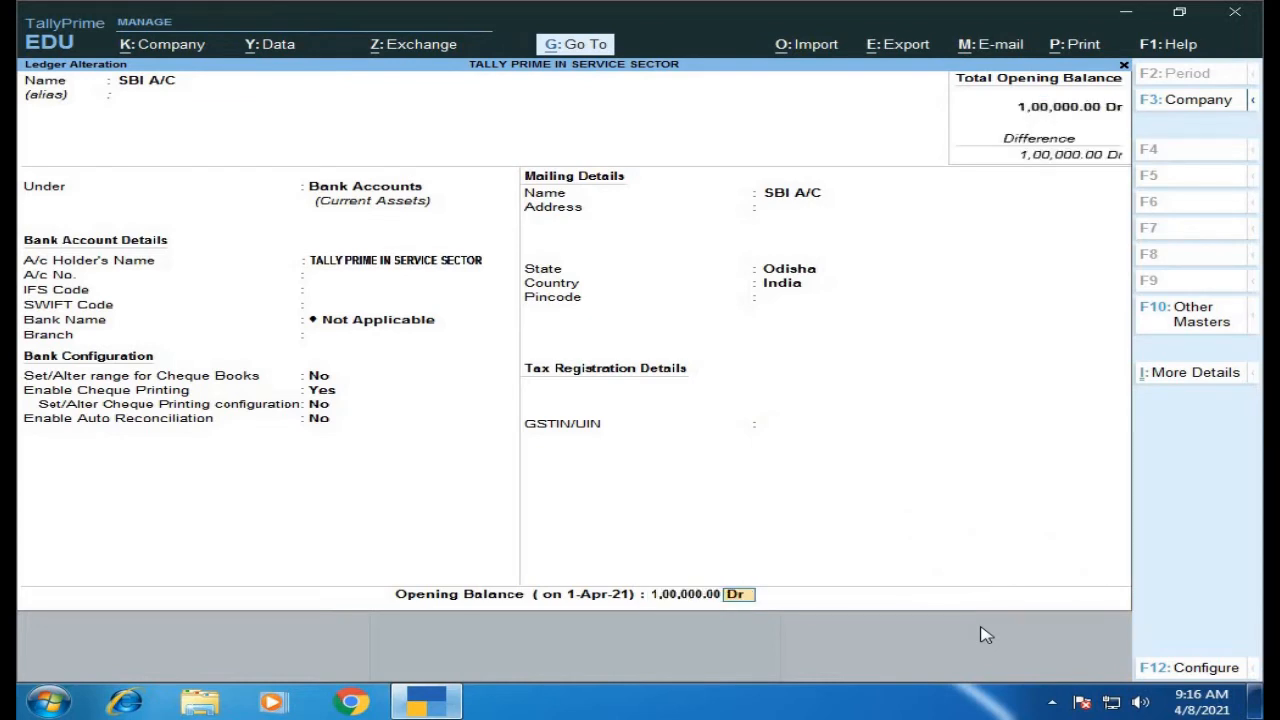
key("Return")
key("Return")
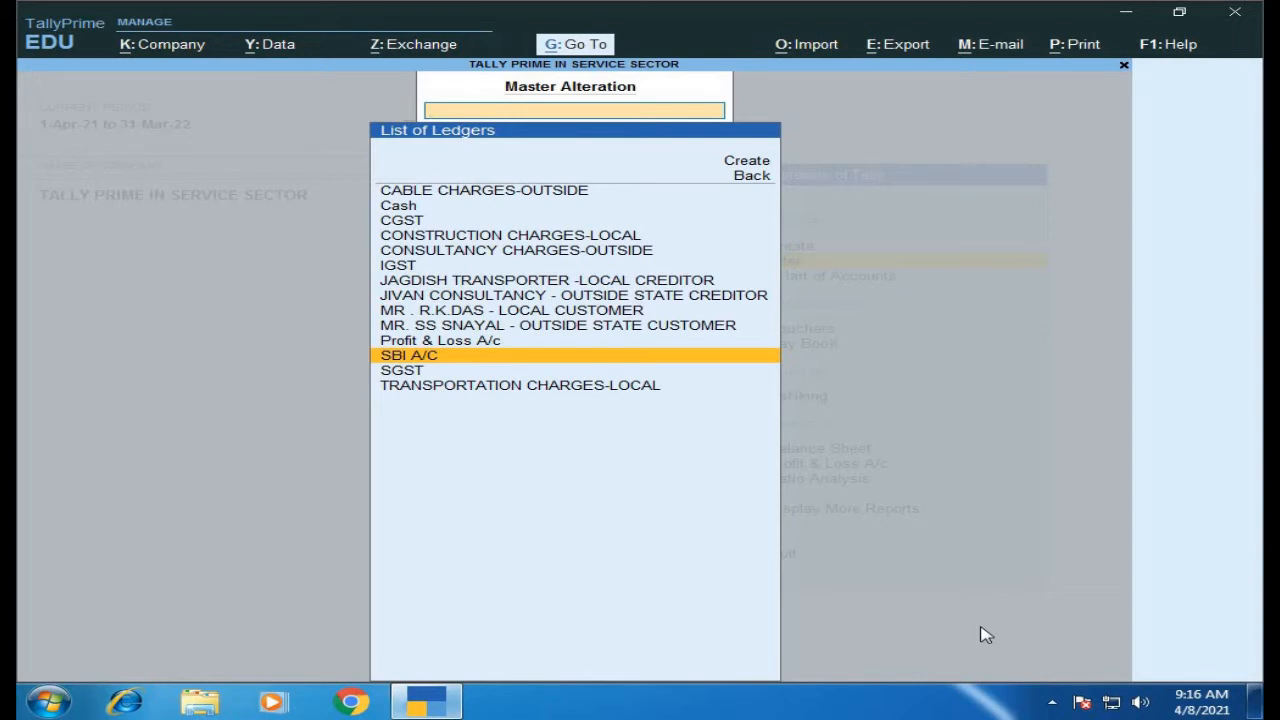
Leave master alteration and start a purchase voucher, keeping the supplier invoice number and date blank.
key("Escape")
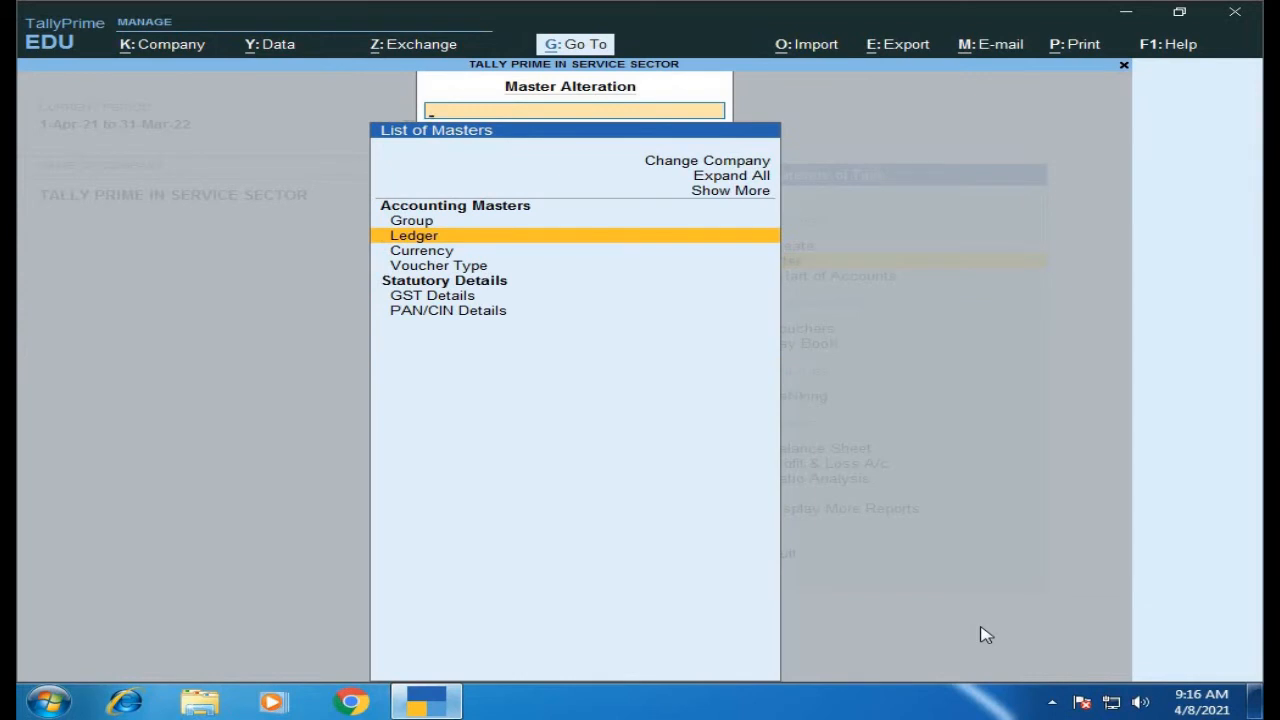
key("Escape")
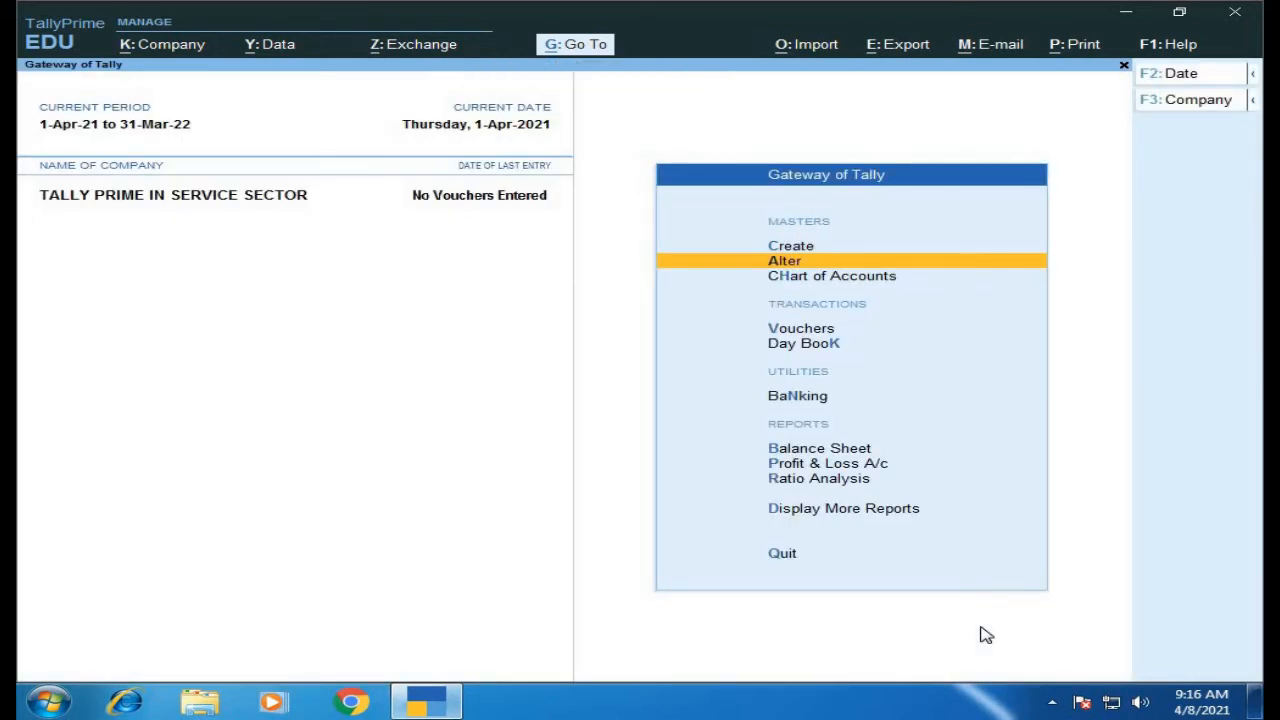
key("Down")
key("Down")
key("Down")
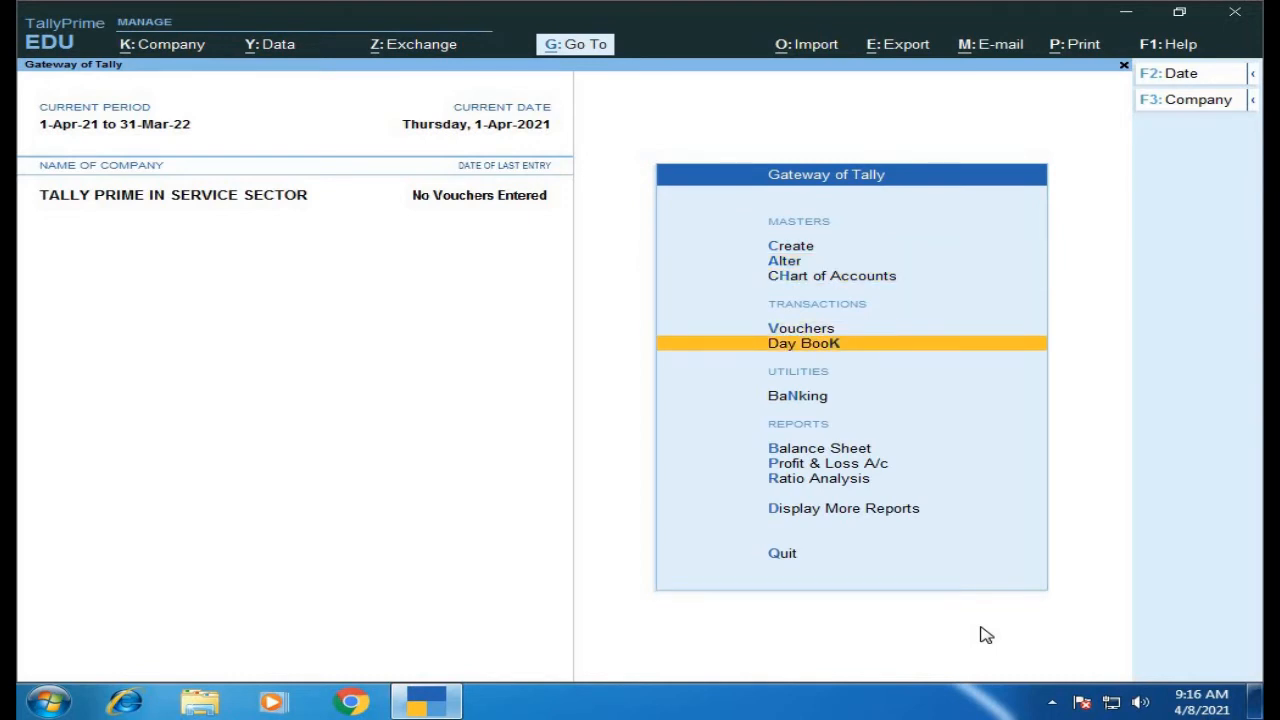
key("Up")
key("Return")
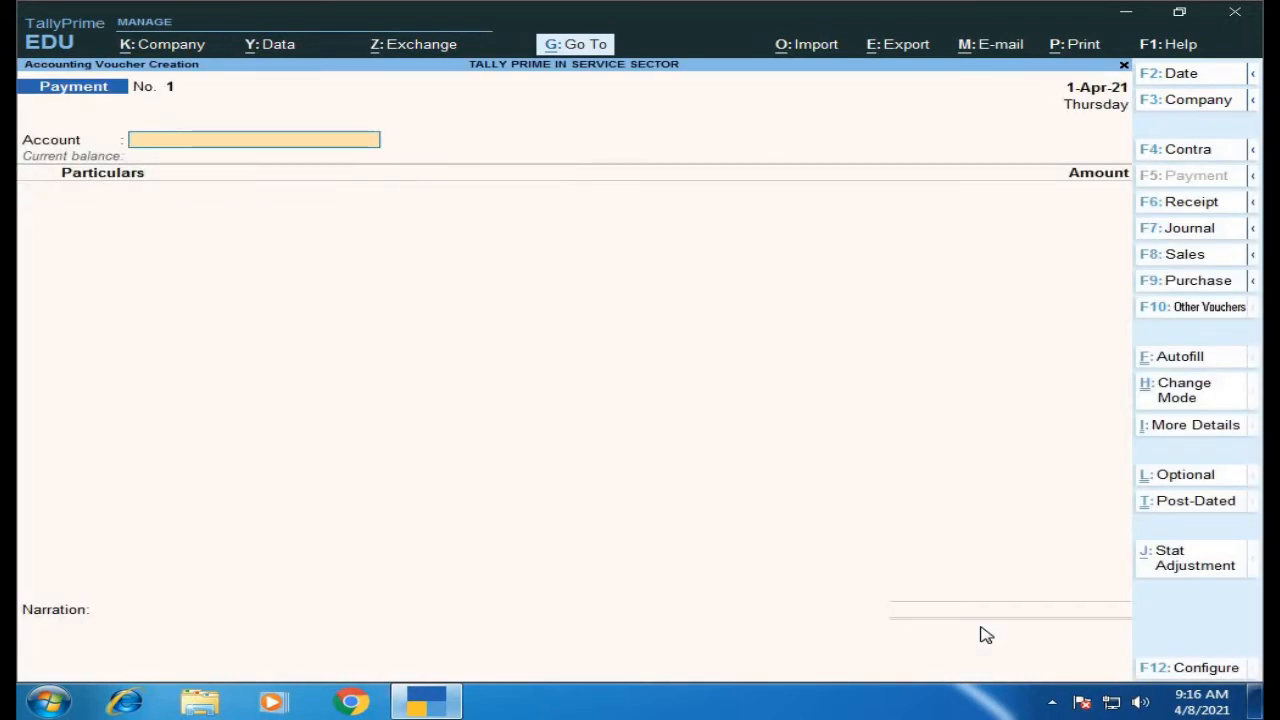
key("F9")
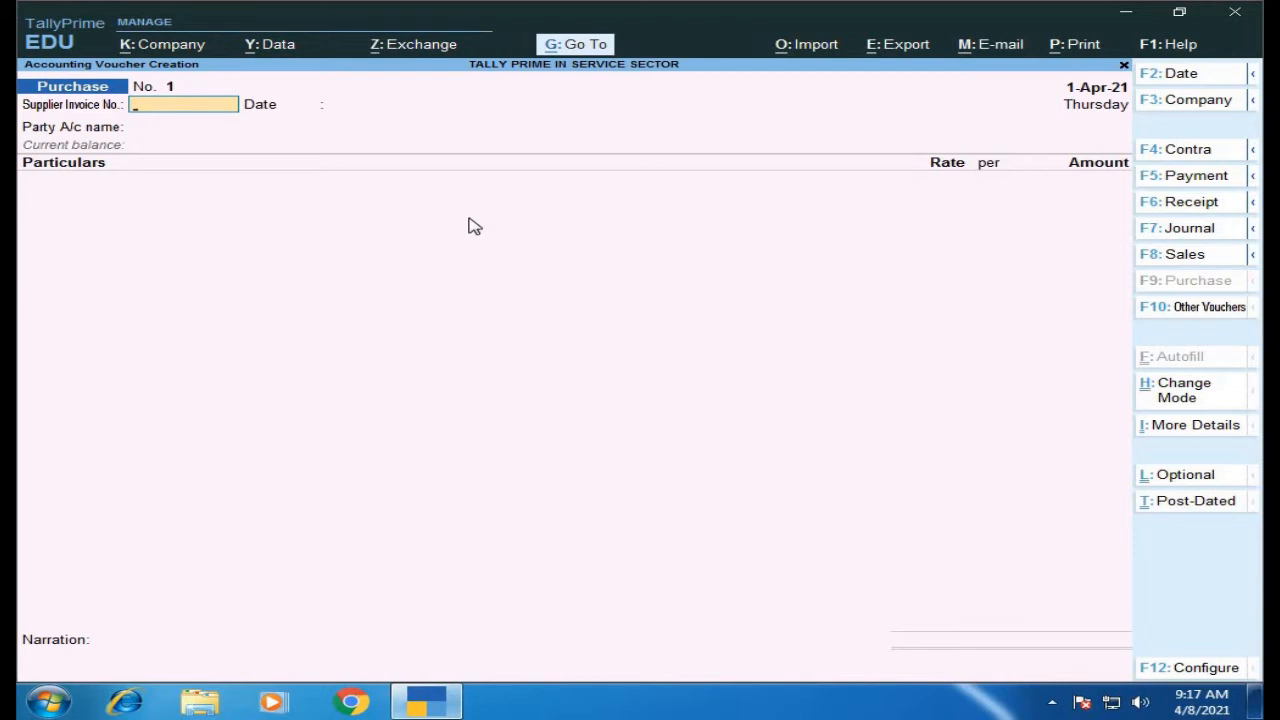
key("Return")
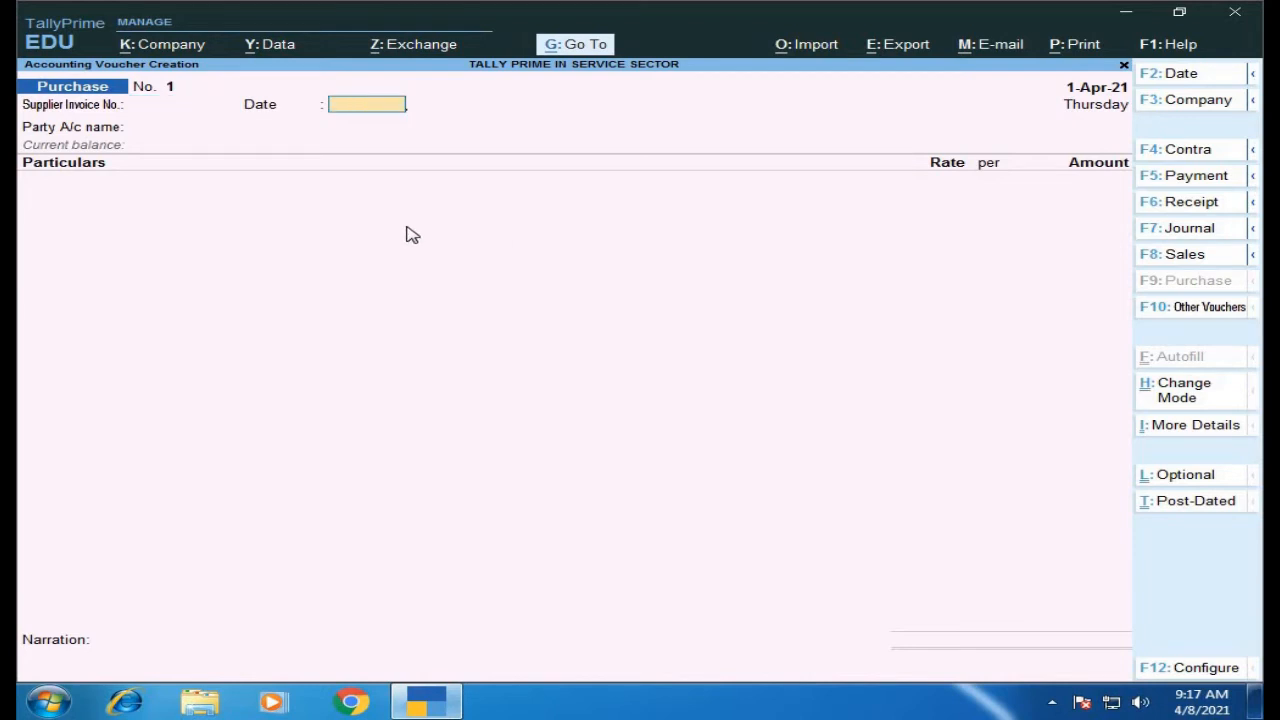
key("Return")
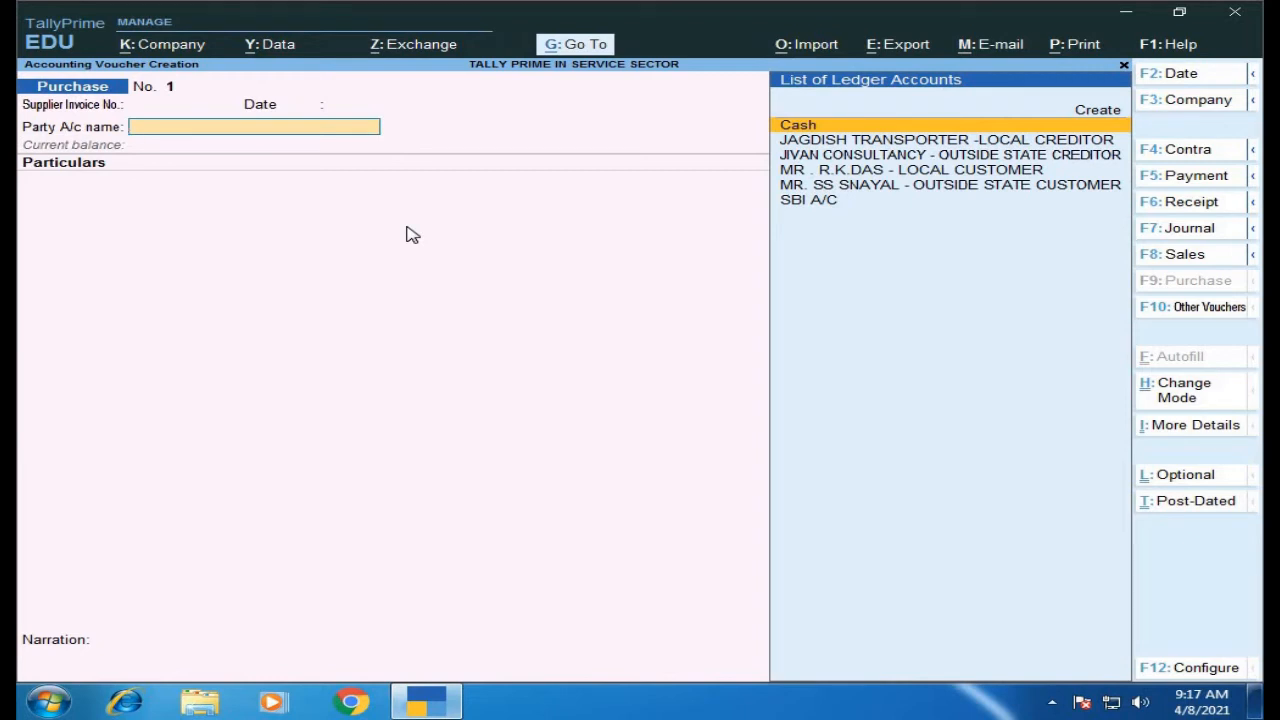
Choose JAGDISH TRANSPORTER -LOCAL CREDITOR as the purchase voucher's party account and leave the receipt details blank.
key("Down")
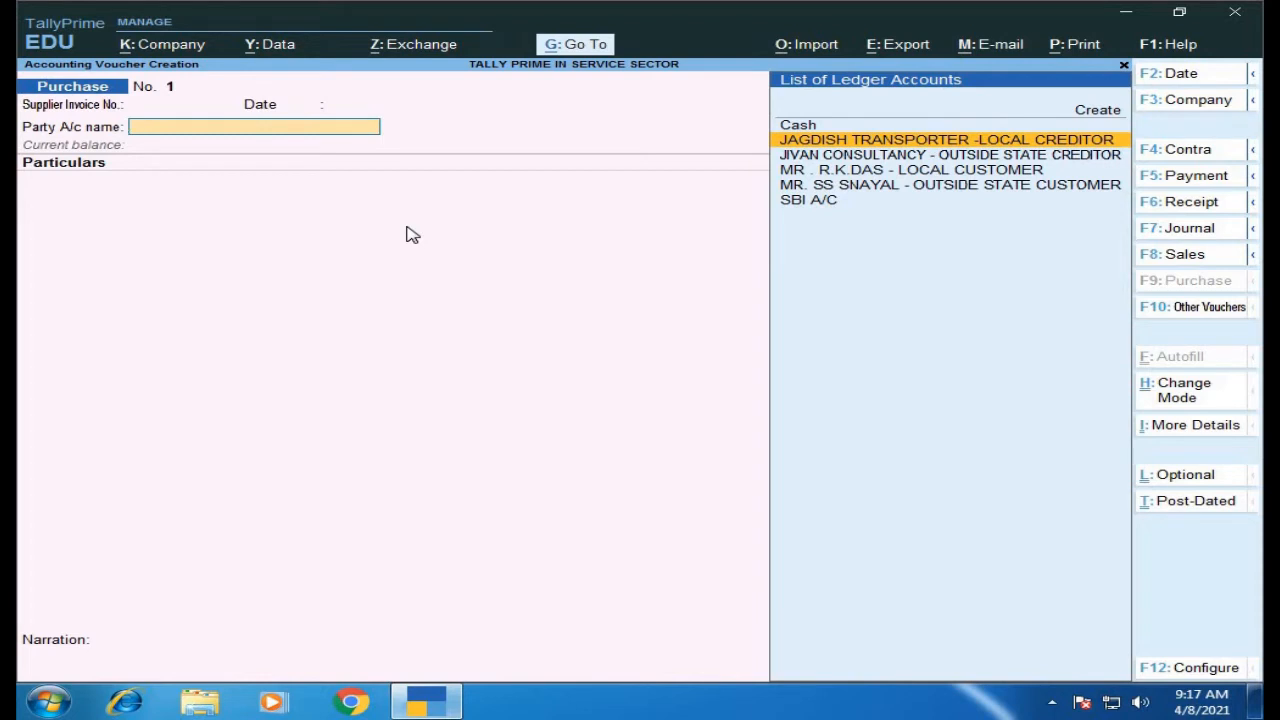
key("Return")
key("Return")
key("Return")
key("Return")
key("Return")
key("Return")
key("Return")
key("Return")
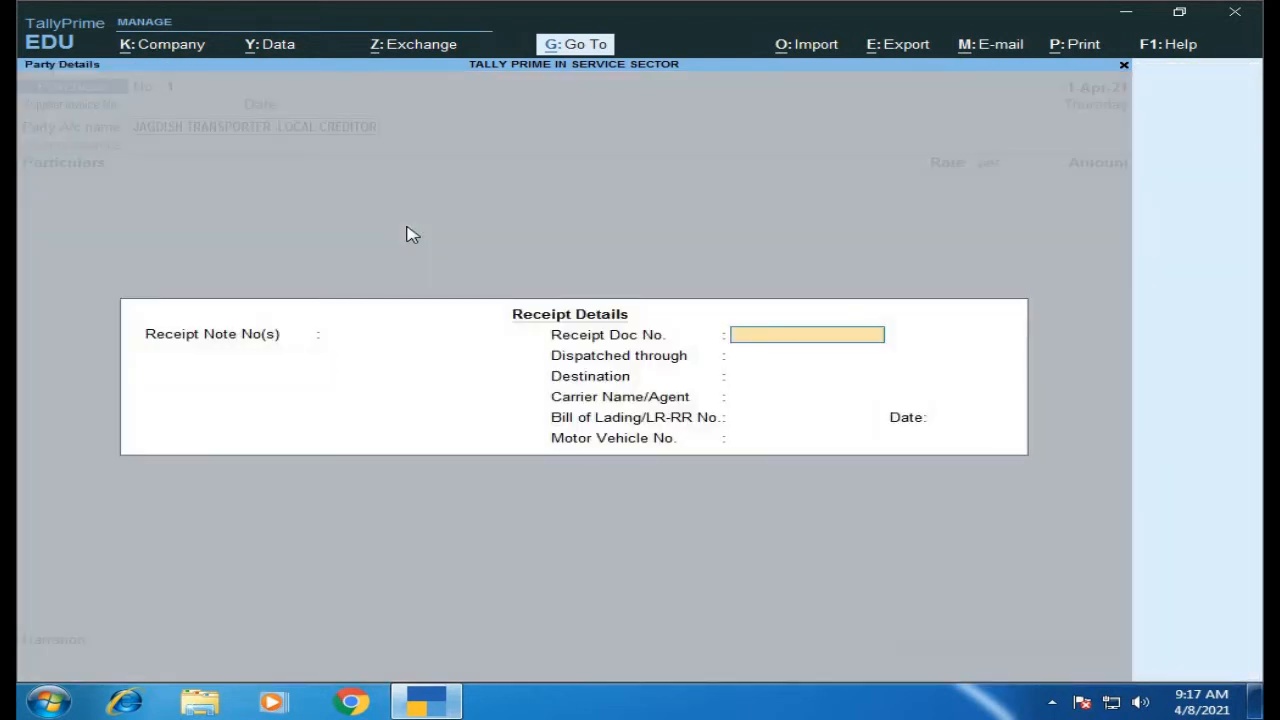
key("Return")
key("Return")
key("Return")
key("Return")
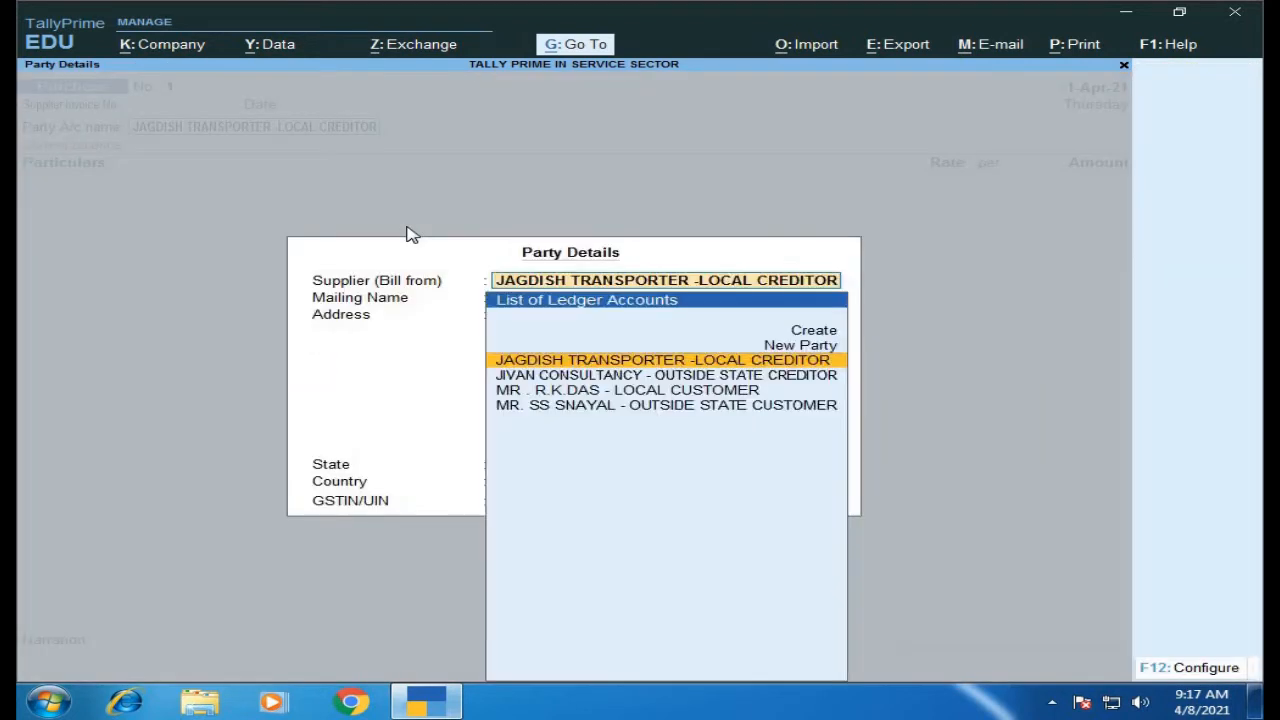
Accept JAGDISH TRANSPORTER -LOCAL CREDITOR as the supplier in the party details, leaving GSTIN/UIN blank.
key("Return")
key("Return")
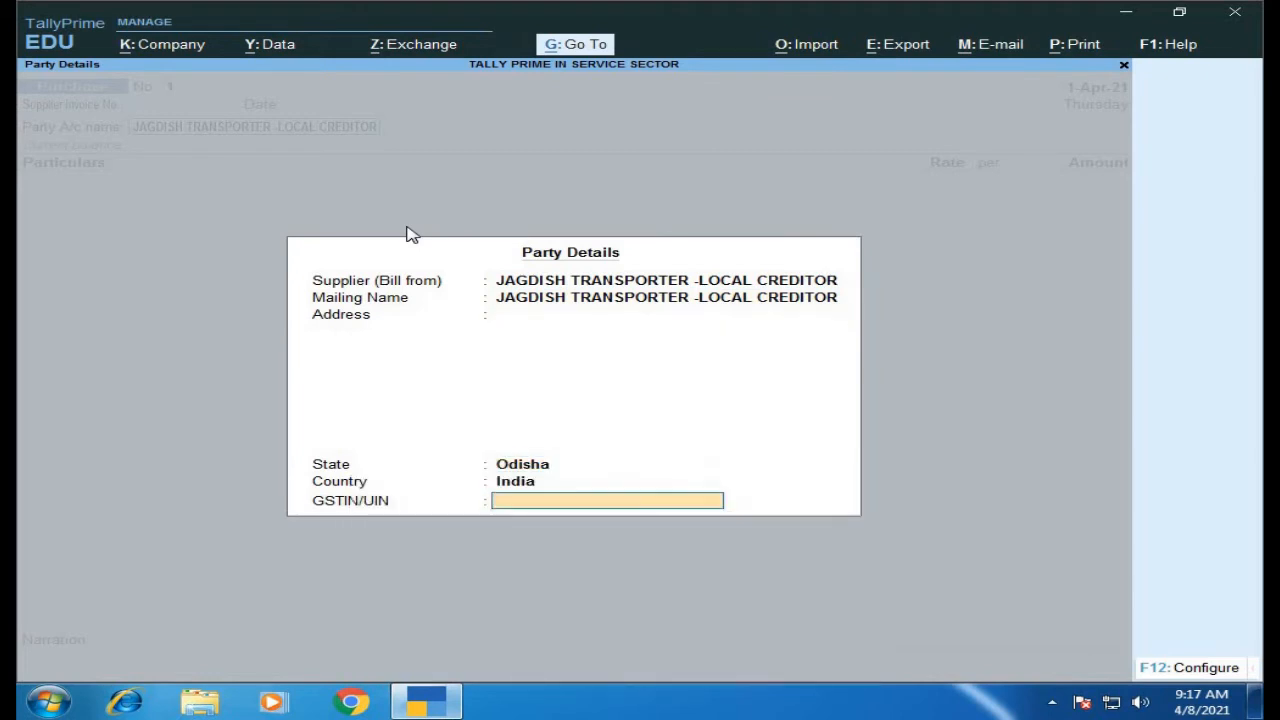
key("Return")
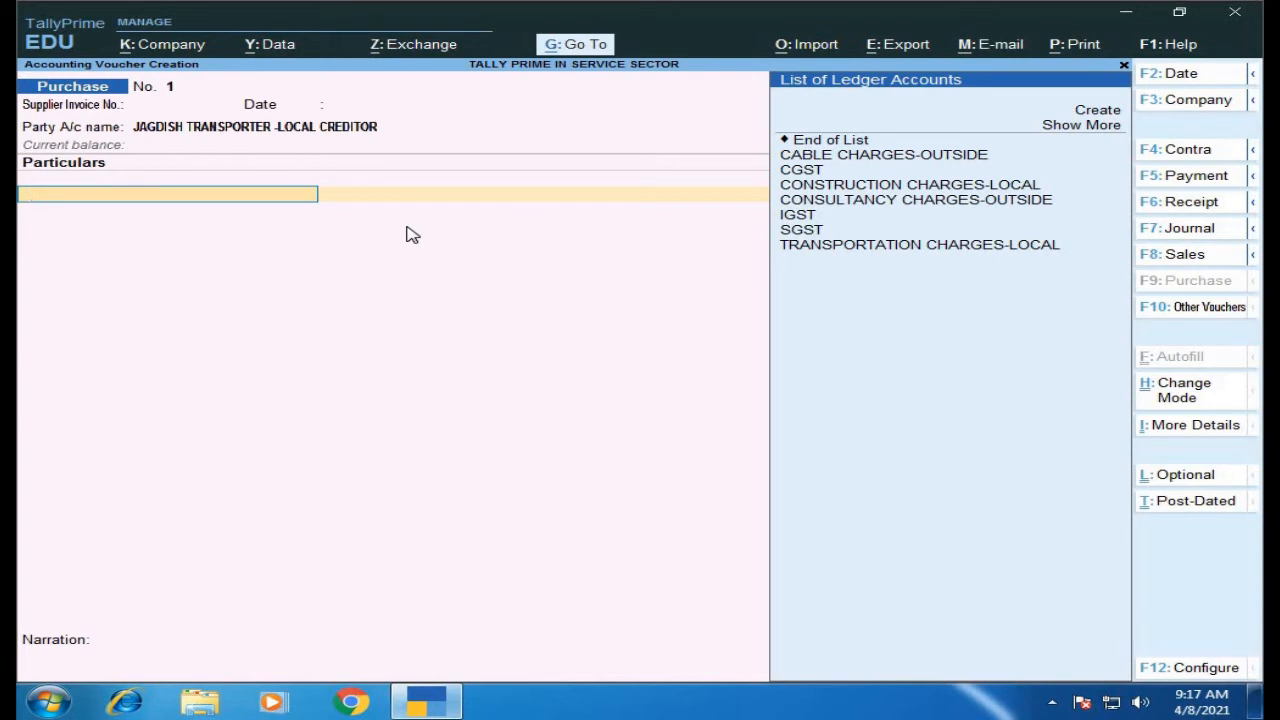
Add TRANSPORTATION CHARGES-LOCAL to the purchase voucher's particulars with an amount of 50,000.
key("Up")
key("Down")
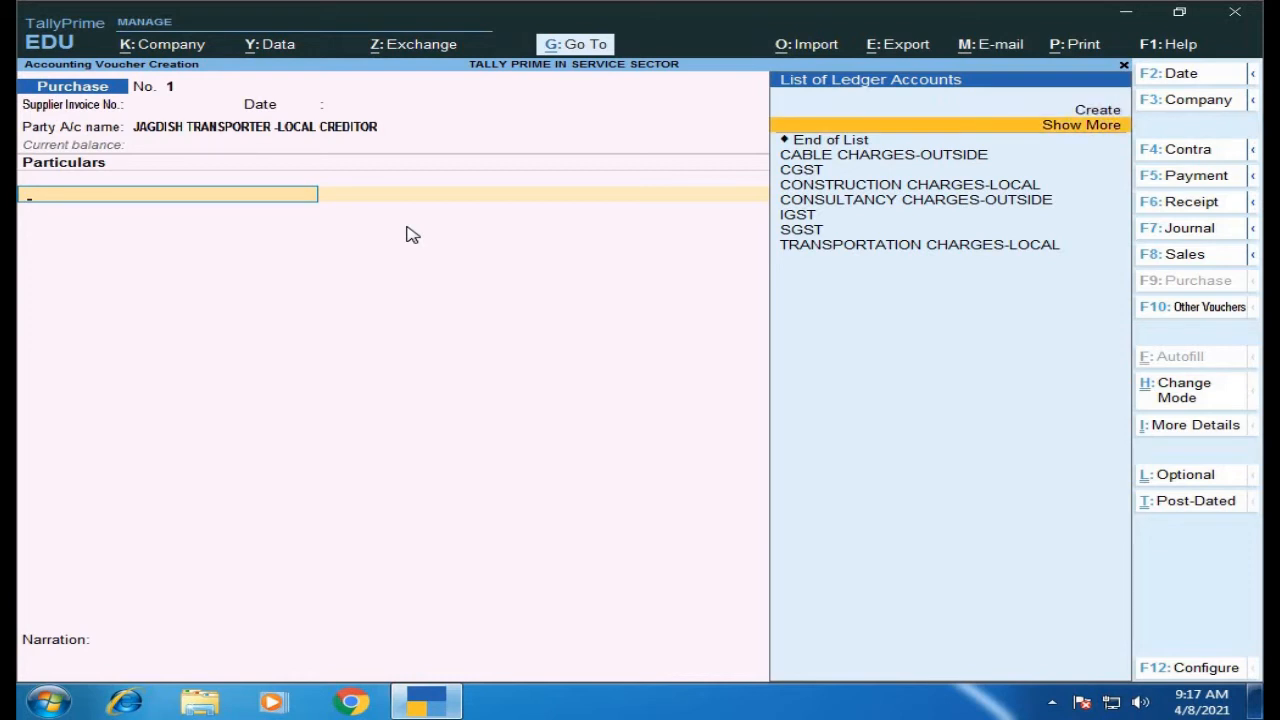
key("Down")
key("Down")
key("Down")
key("Down")
key("Down")
key("Down")
key("Down")
key("Down")
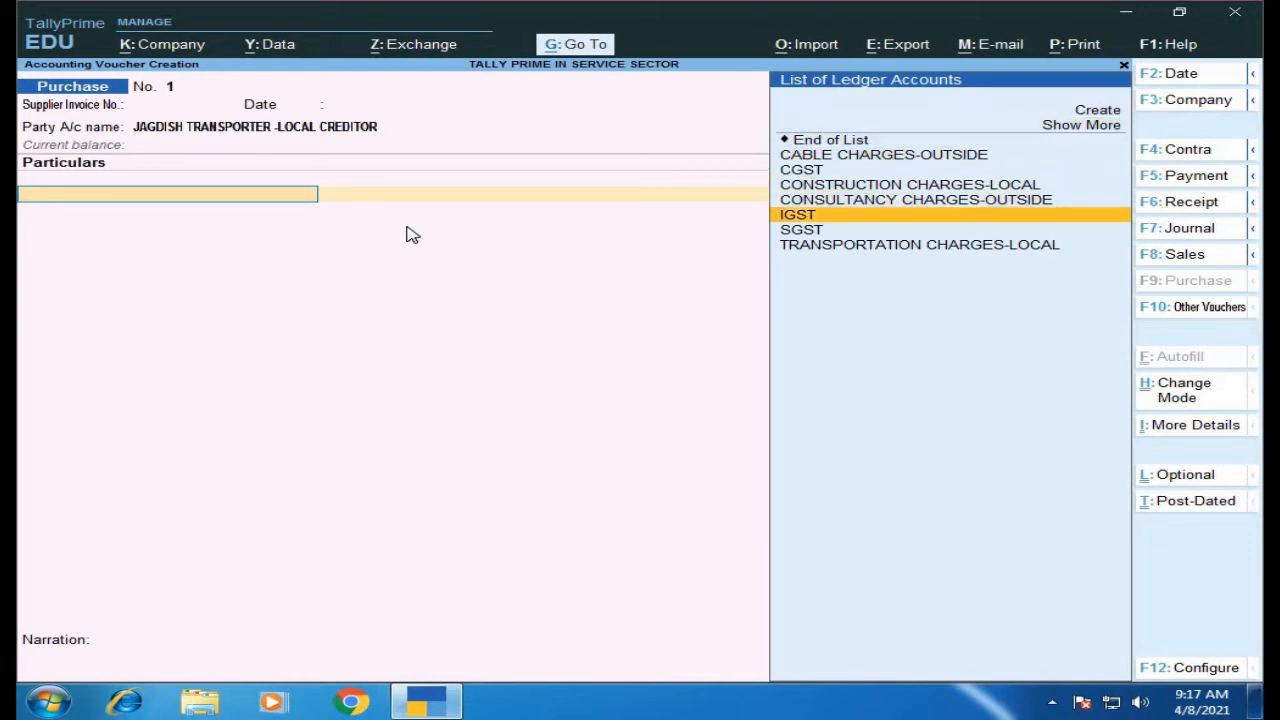
key("Return")
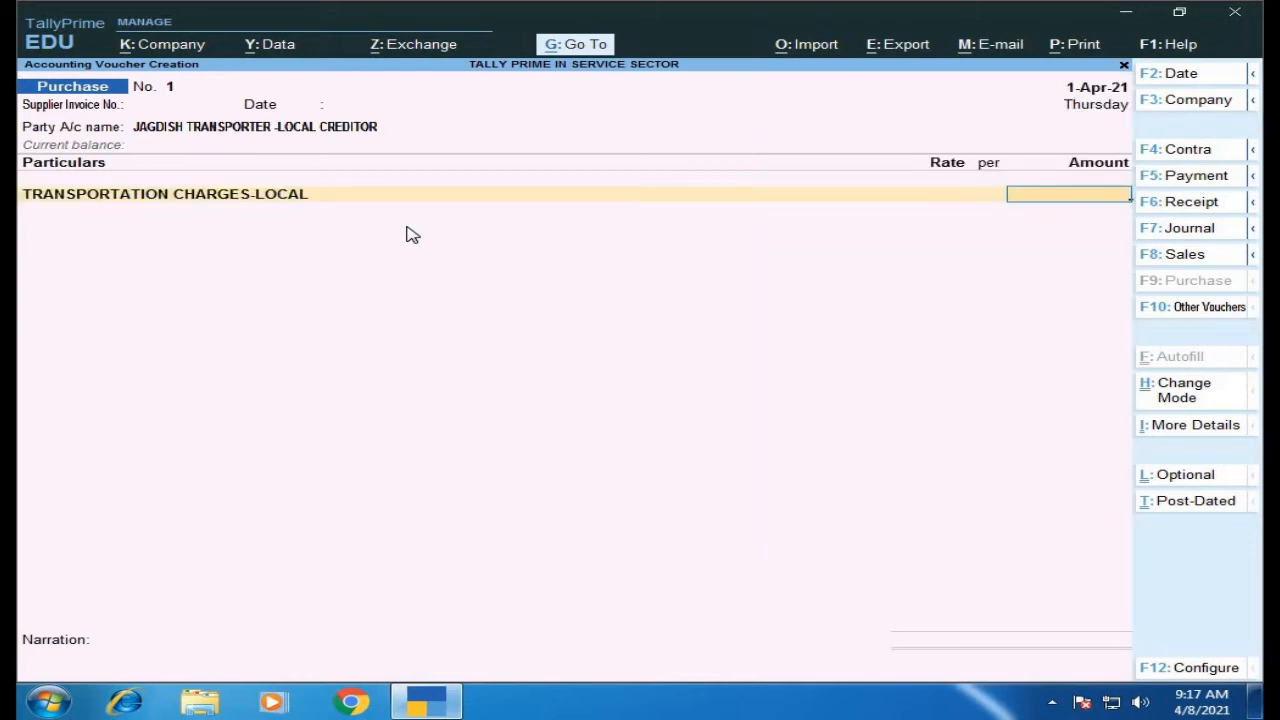
type("50000")
key("Return")
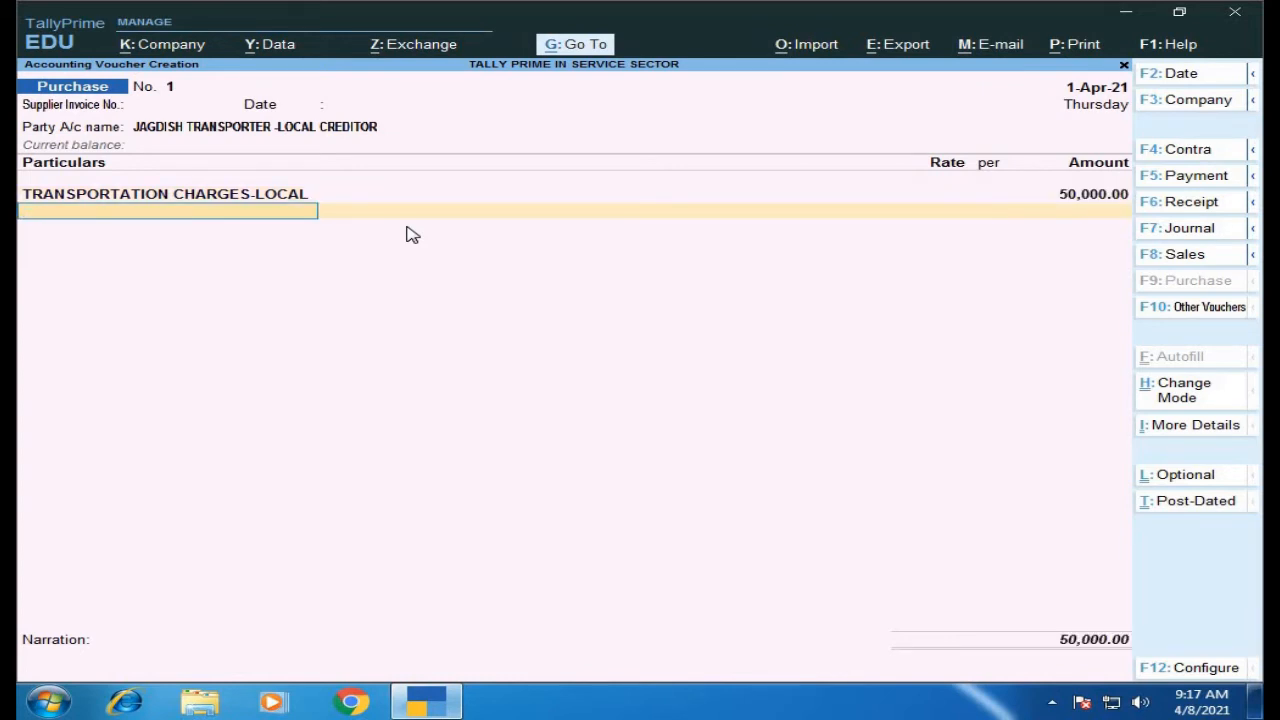
Add the CGST ledger below the transportation charges and accept its automatically calculated amount.
key("space")
key("Down")
key("Down")
key("Down")
key("Down")
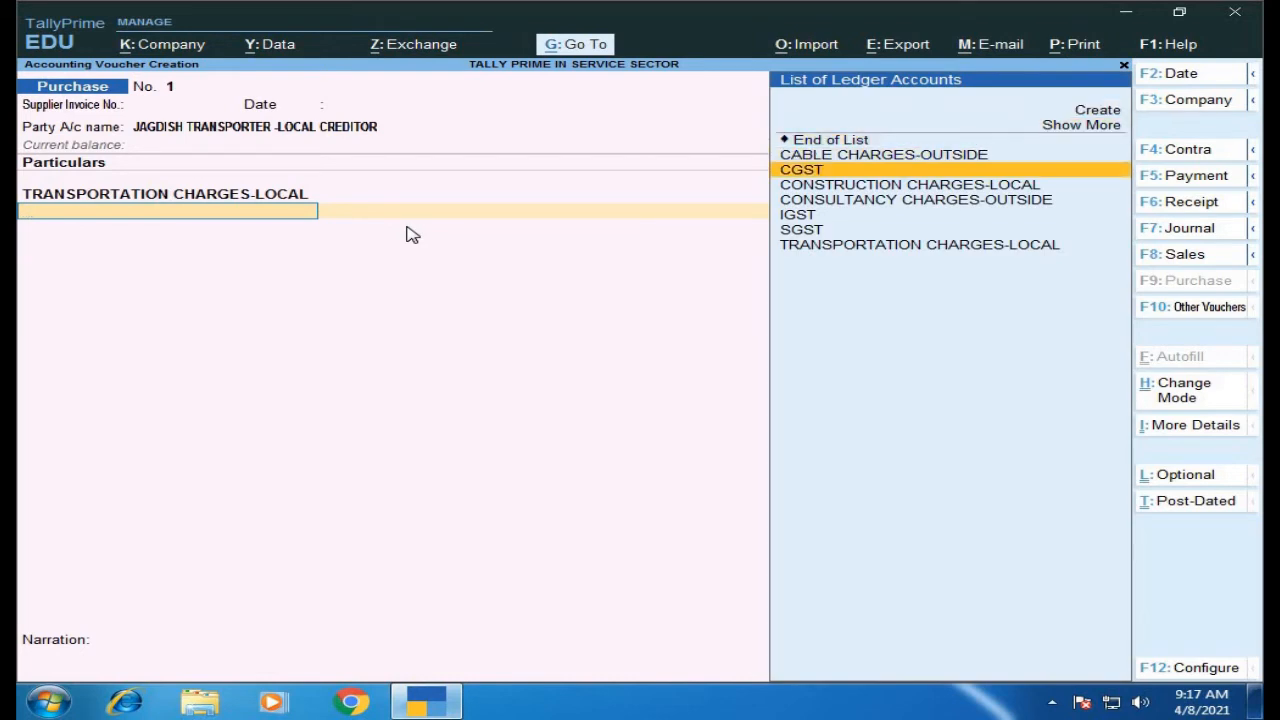
key("Return")
key("Return")
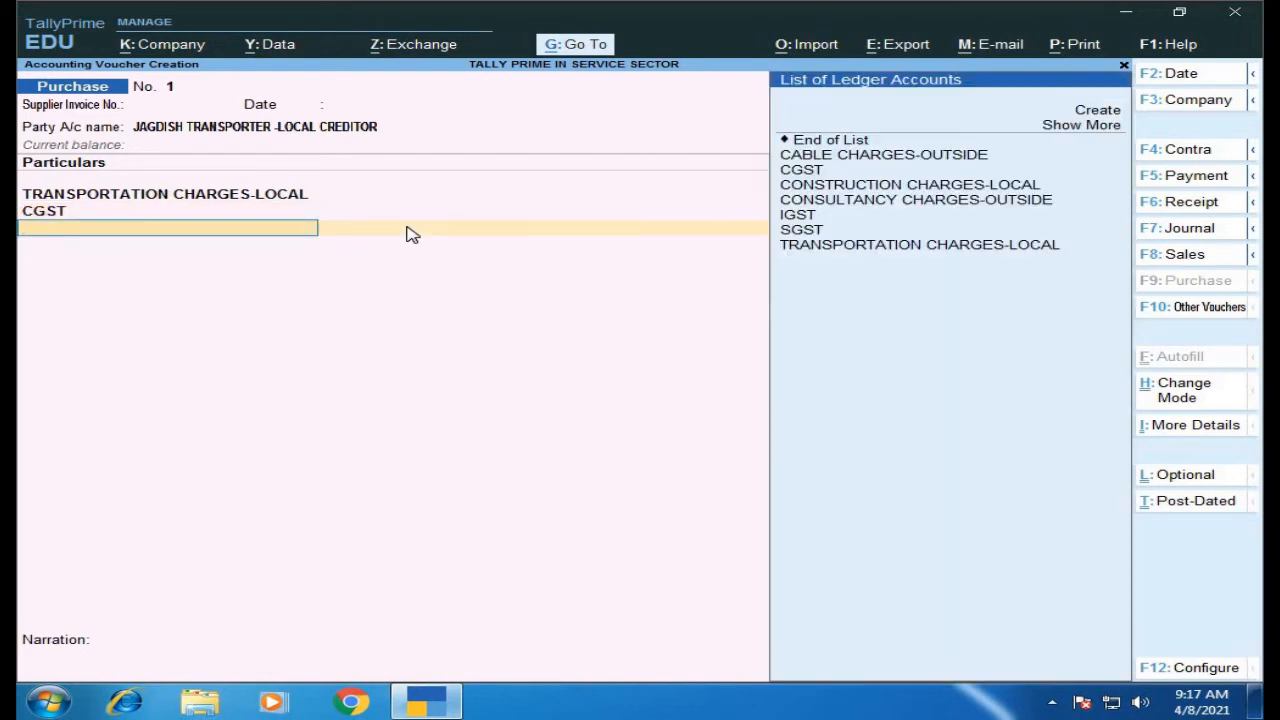
Add the SGST ledger below CGST with its automatically calculated amount and end the list of particulars.
key("Down")
key("Down")
key("Down")
key("Down")
key("Down")
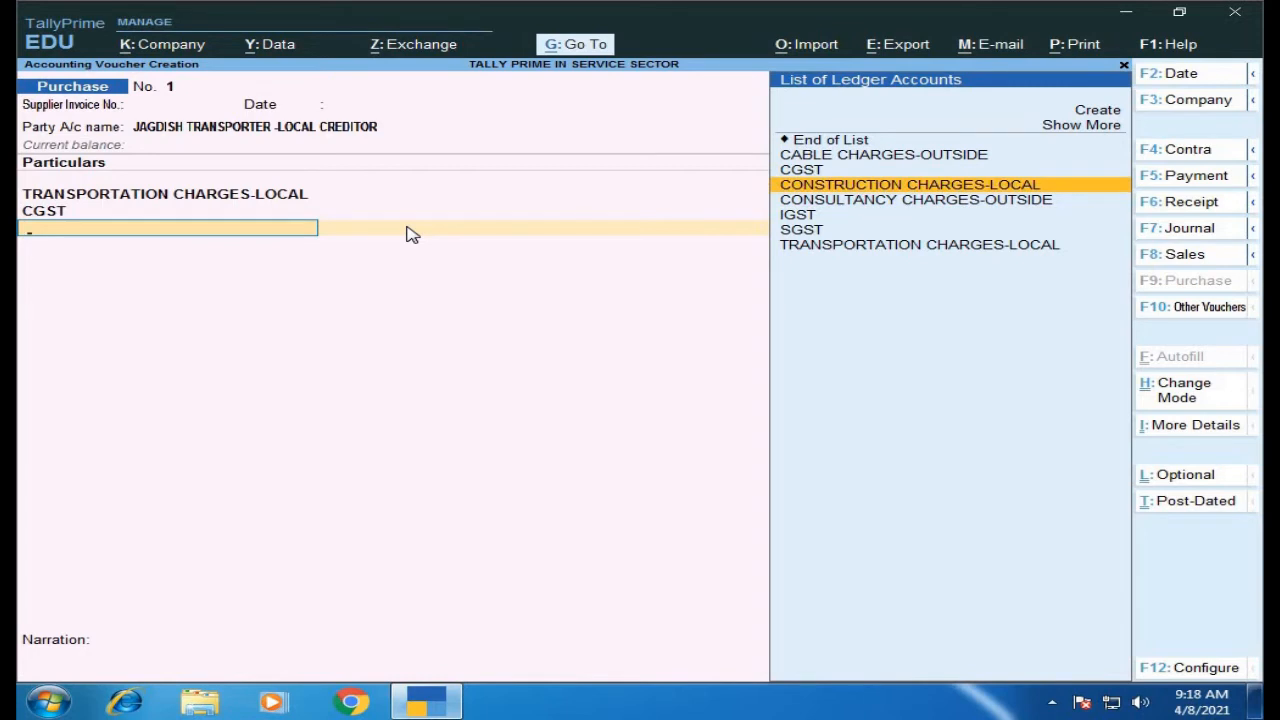
key("Down")
key("Down")
key("Down")
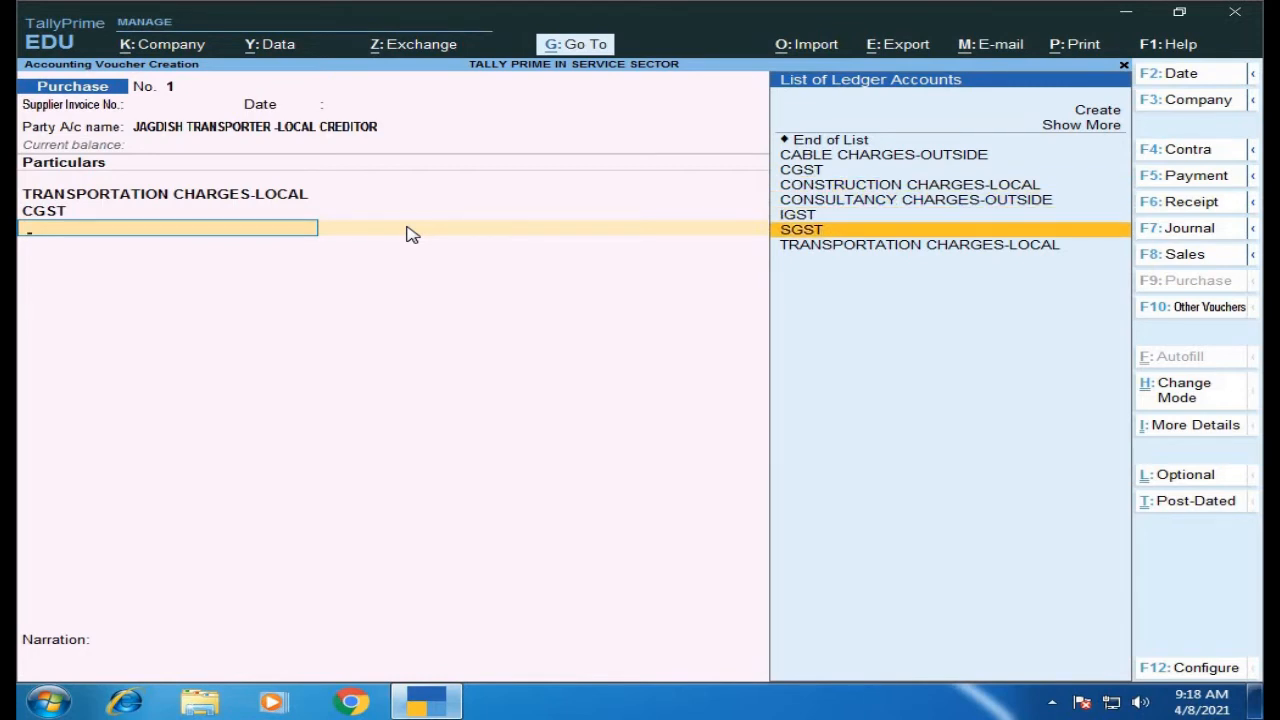
key("Return")
key("Return")
key("Return")
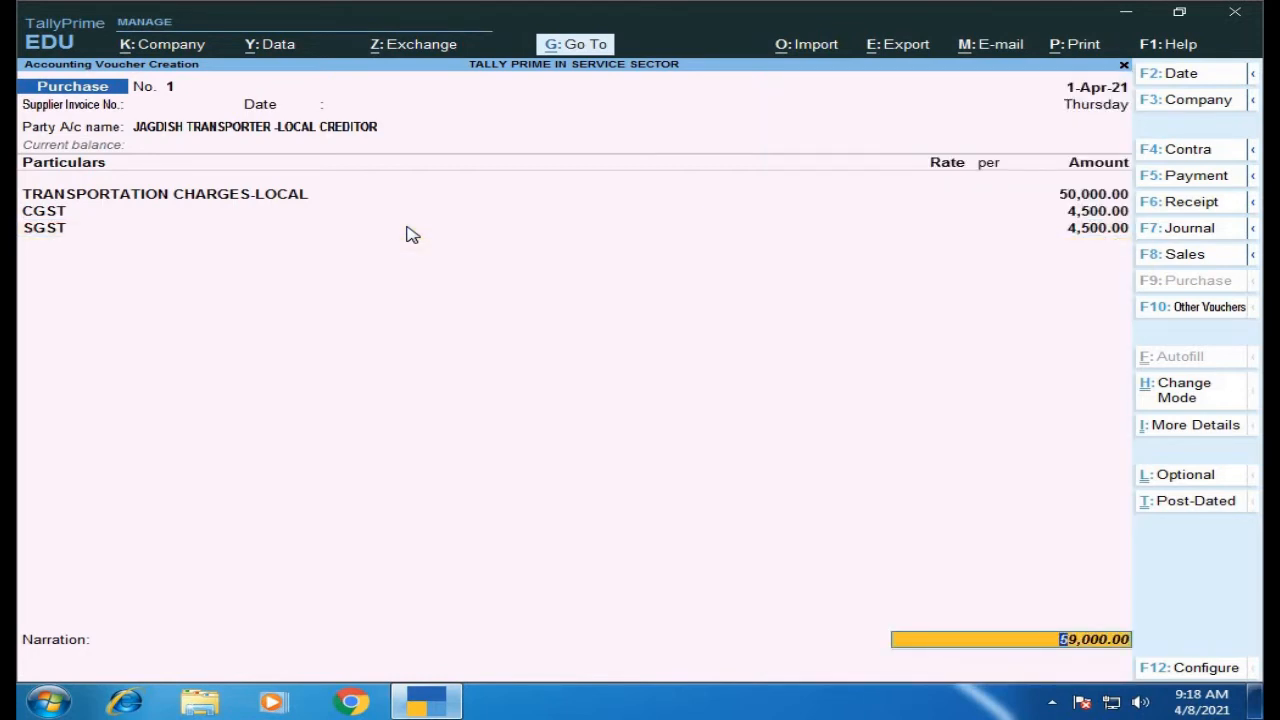
Accept the New Ref bill-wise reference 1 for 59,000 Cr to JAGDISH TRANSPORTER and save the purchase voucher without narration.
key("Return")
key("Return")
key("Return")
key("Return")
key("Return")
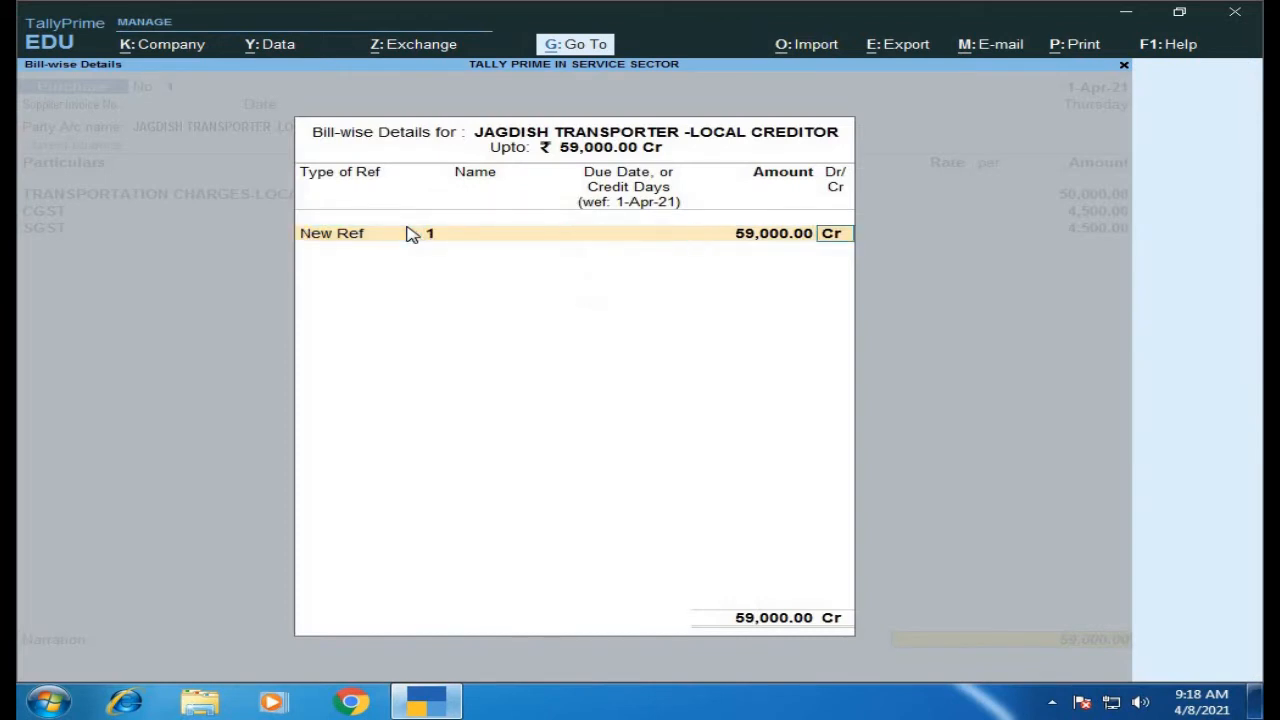
key("Return")
key("Return")
key("Return")
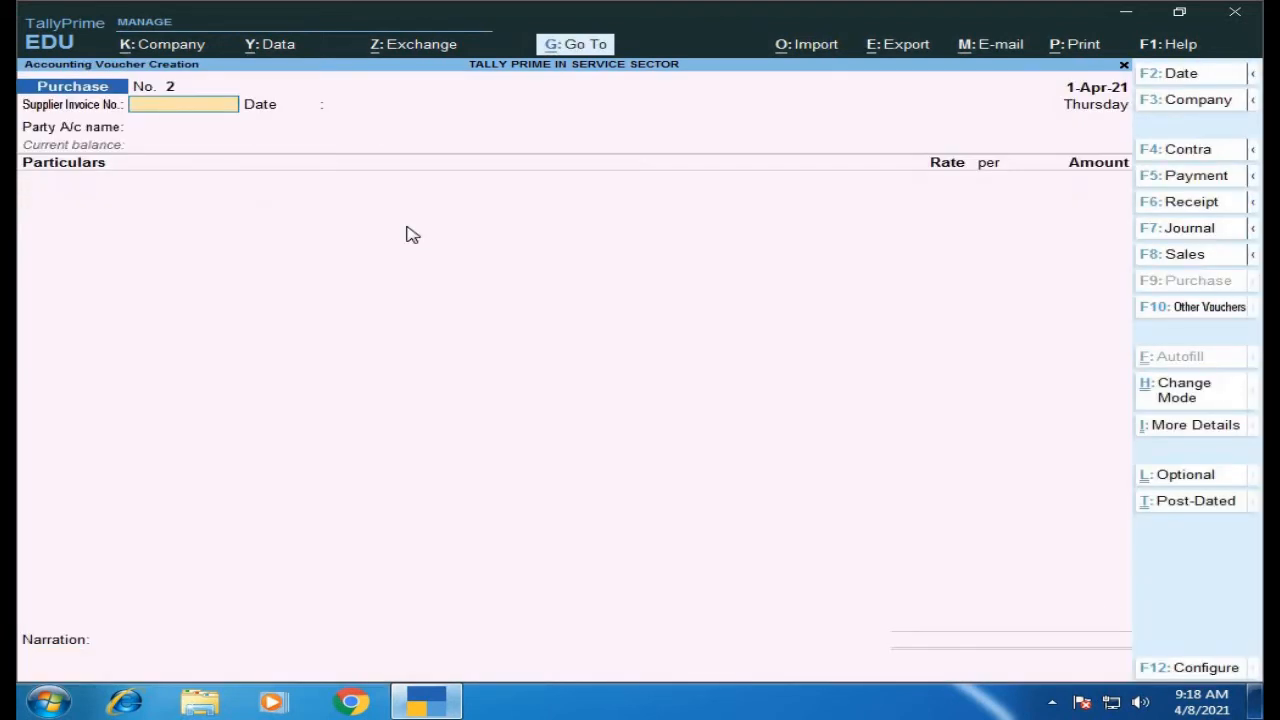
Leave the new purchase voucher's supplier invoice number and date blank and choose JIVAN CONSULTANCY - OUTSIDE STATE CREDITOR as party.
key("Return")
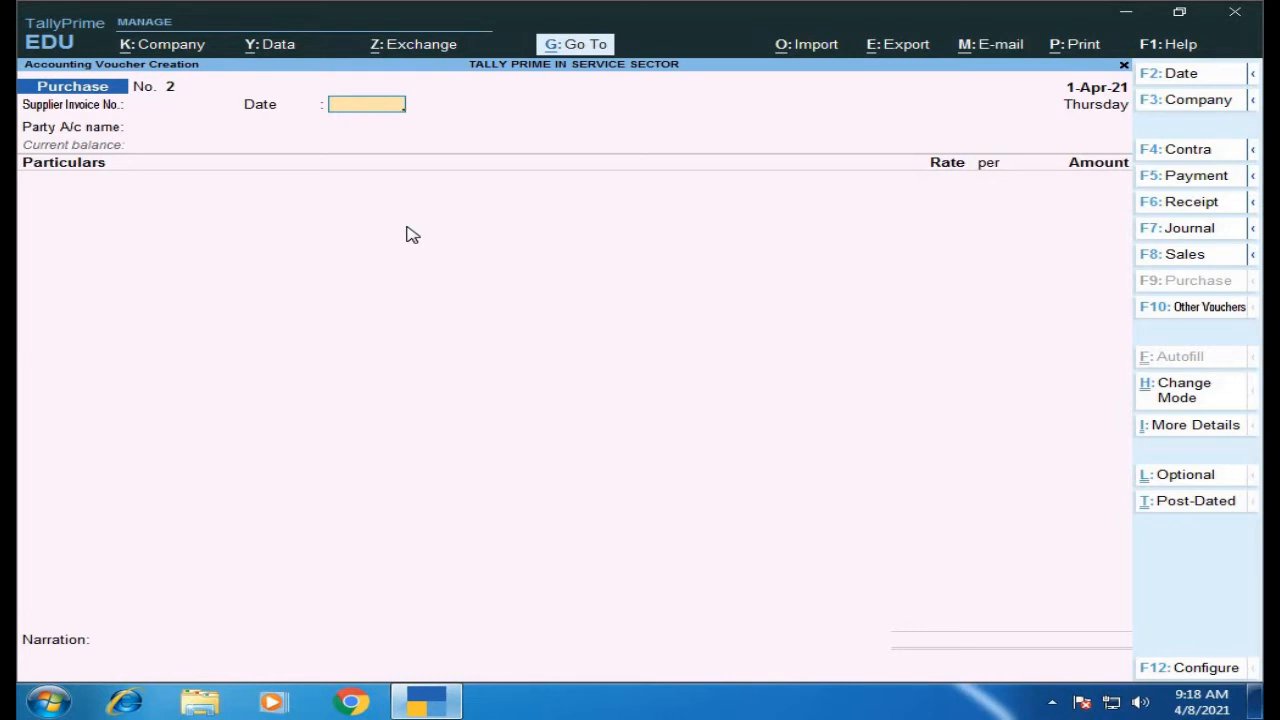
key("Return")
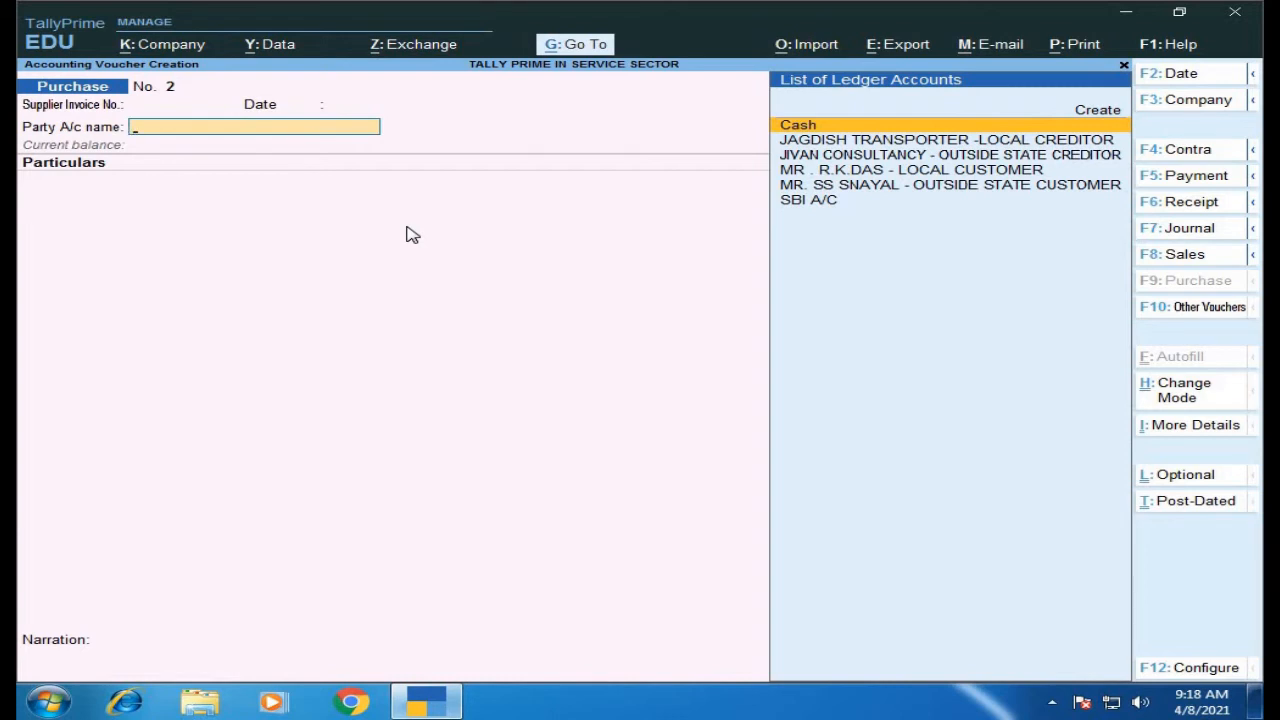
key("Down")
key("Down")
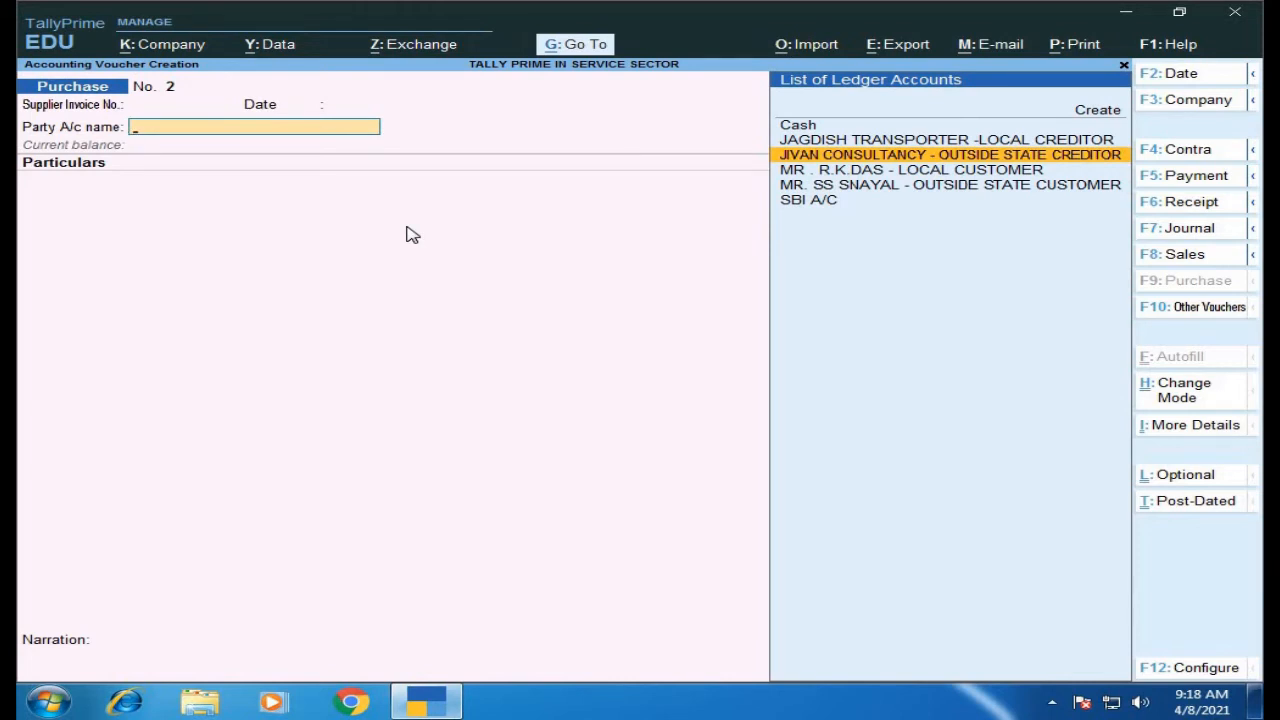
key("Return")
Pass through the receipt details for JIVAN CONSULTANCY, leaving all fields blank.
key("Return")
key("Return")
key("Return")
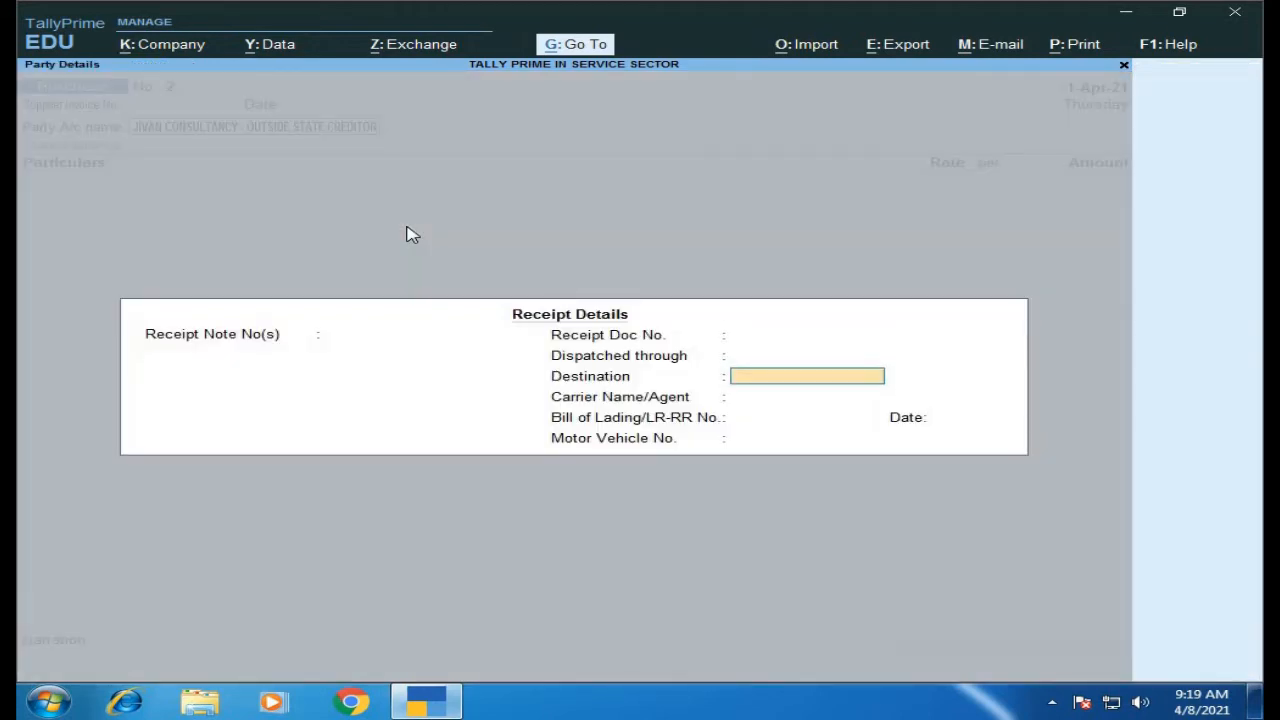
key("Return")
key("Return")
key("Return")
key("Return")
Accept JIVAN CONSULTANCY's party details with state West Bengal, leaving the address and GSTIN/UIN blank.
key("Return")
key("Return")
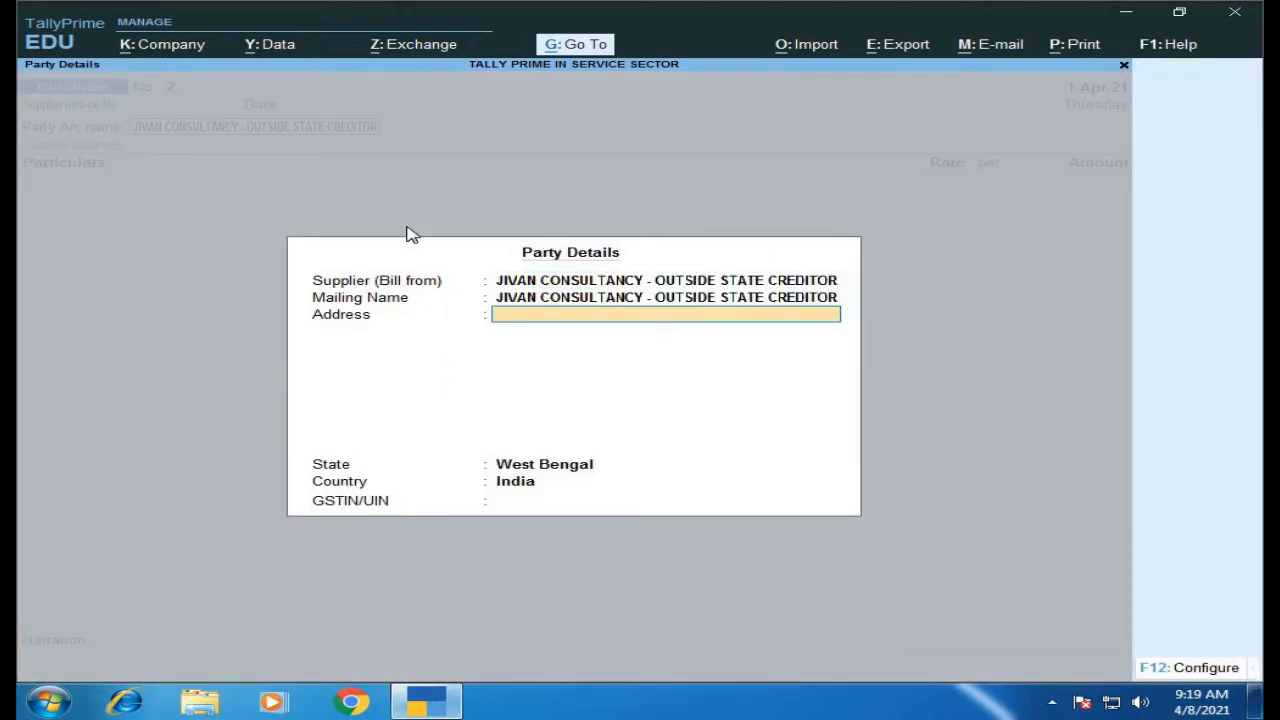
key("Return")
key("Return")
key("Return")
key("Return")
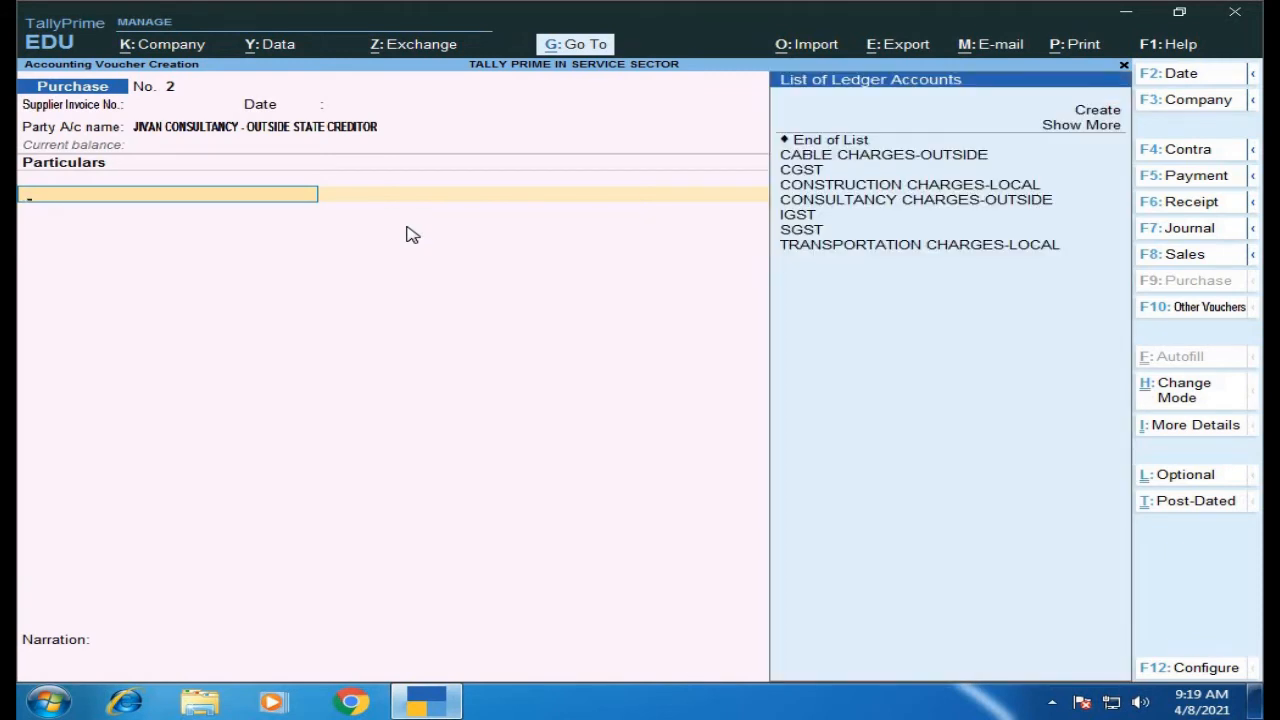
Add CONSULTANCY CHARGES-OUTSIDE to the purchase voucher's particulars with an amount of 1,00,000.
key("Down")
key("Down")
key("Down")
key("Down")
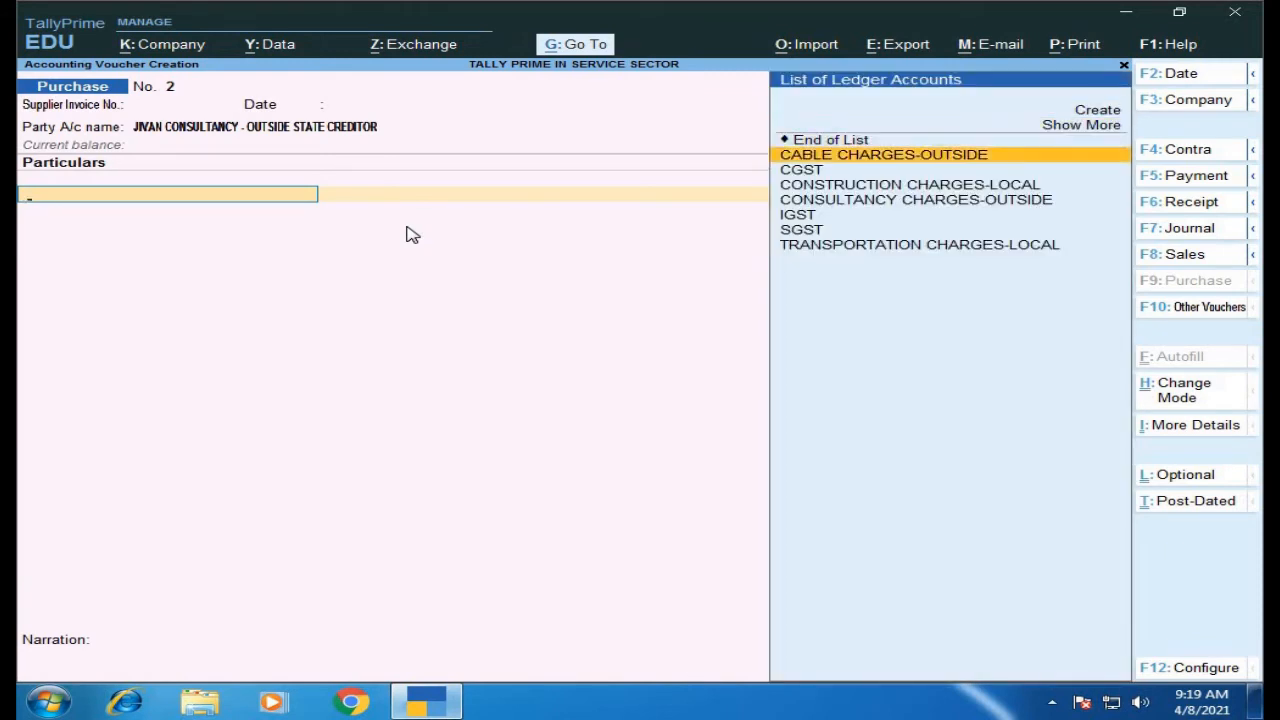
key("Down")
key("Down")
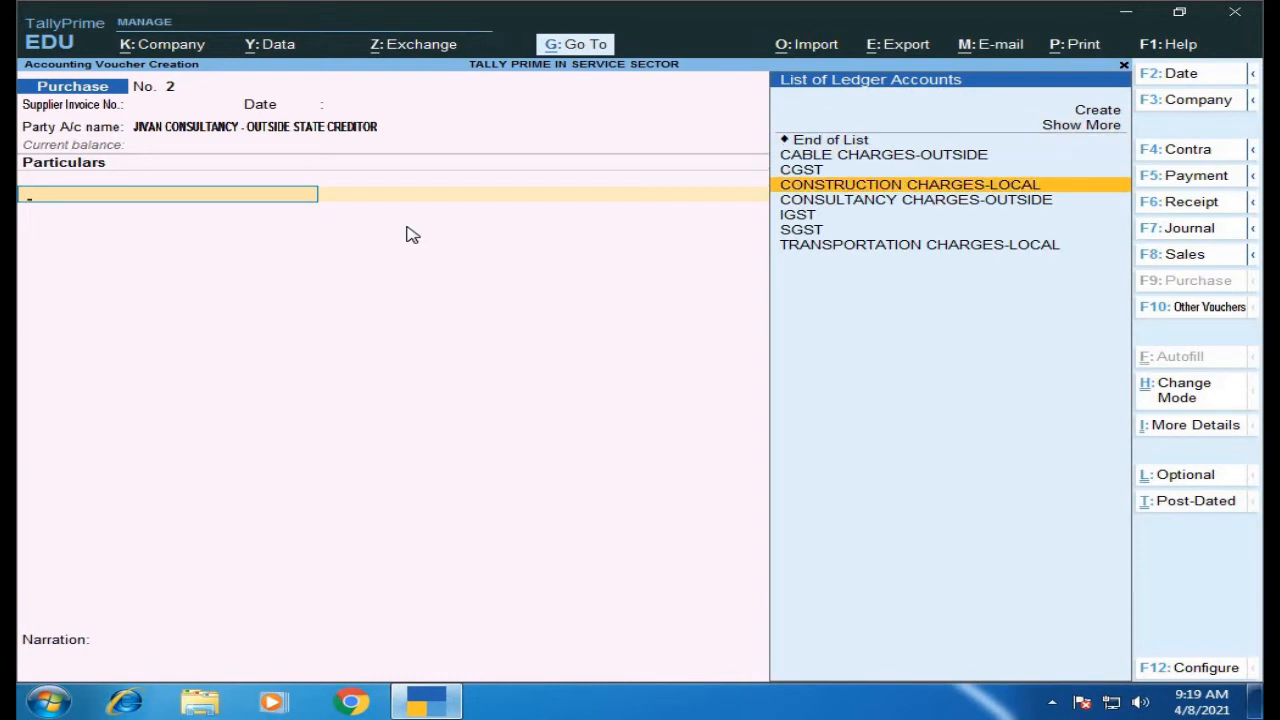
key("Down")
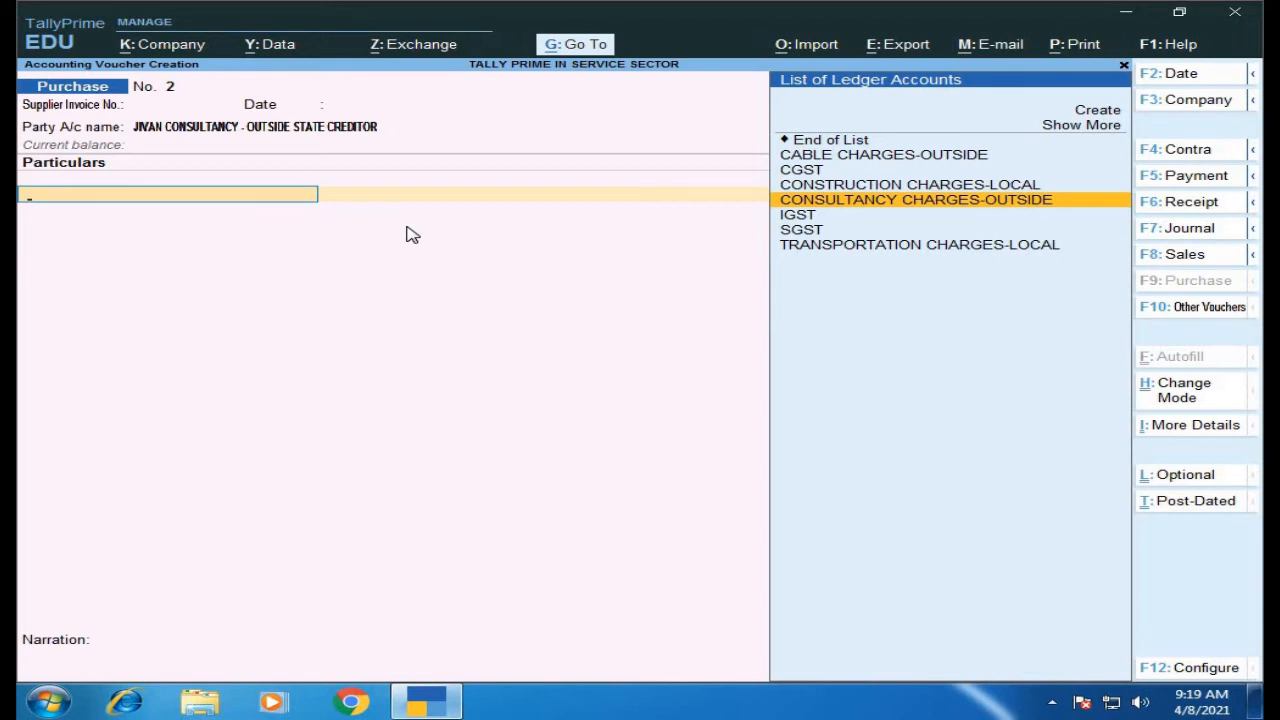
key("Return")
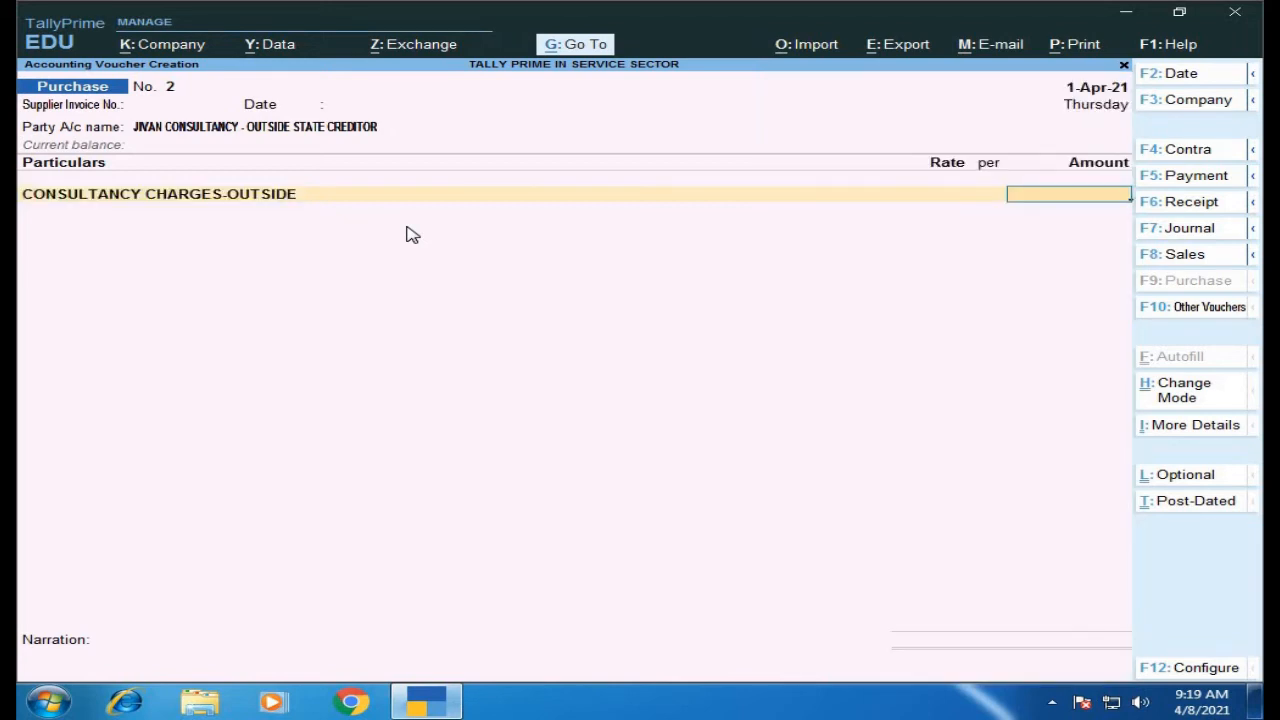
type("100")
type("000")
key("Return")
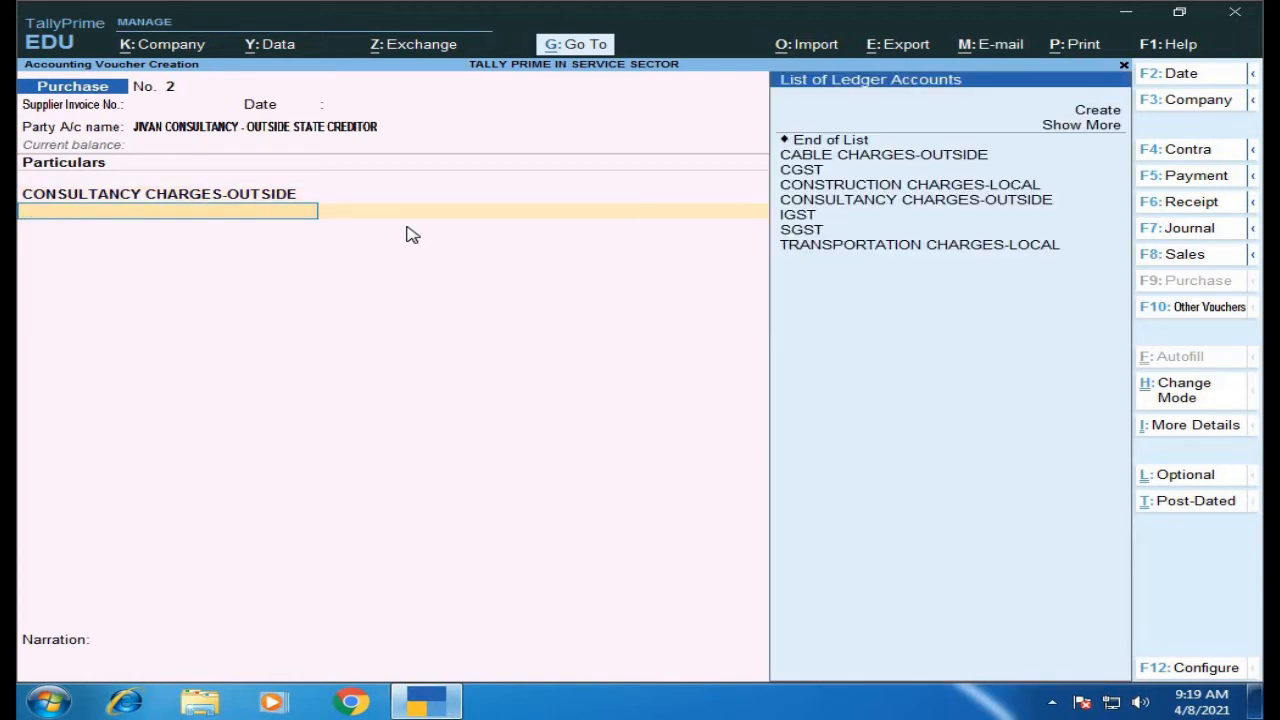
Add the IGST ledger below the consultancy charges with its automatically calculated amount.
key("Down")
key("Down")
key("Down")
key("Down")
key("Down")
key("Down")
key("Down")
key("Down")
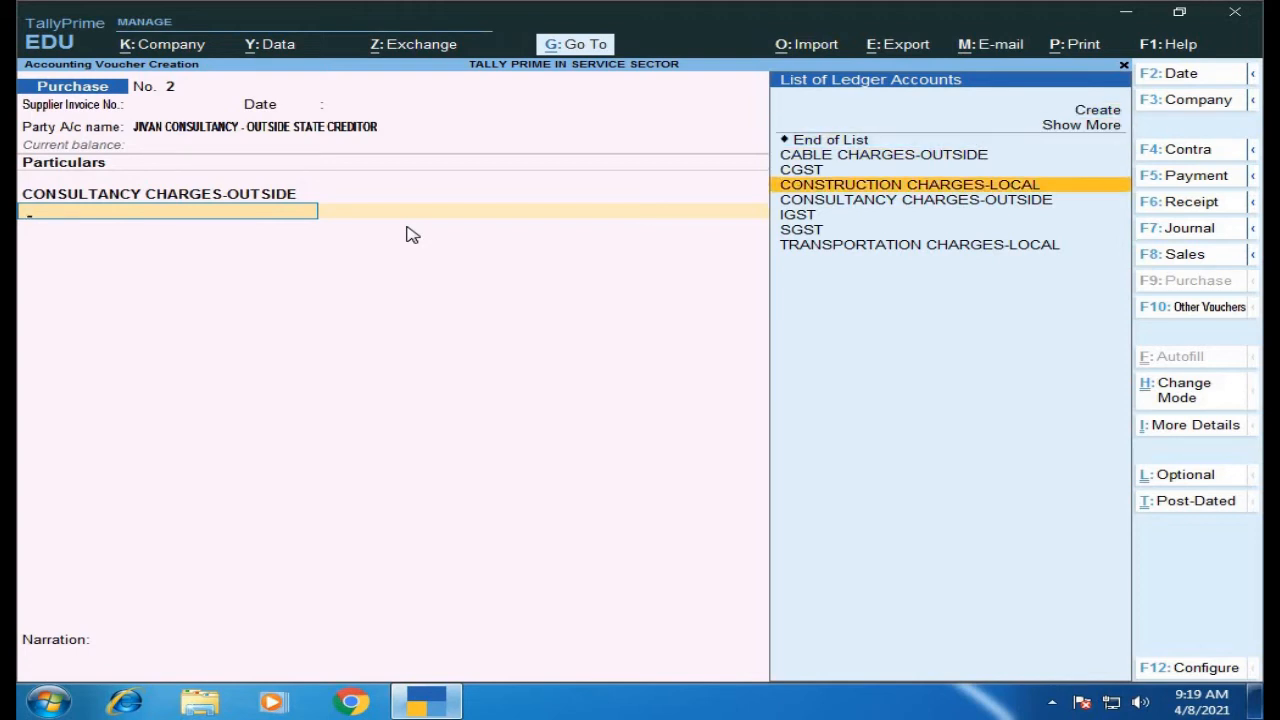
key("Return")
key("Return")
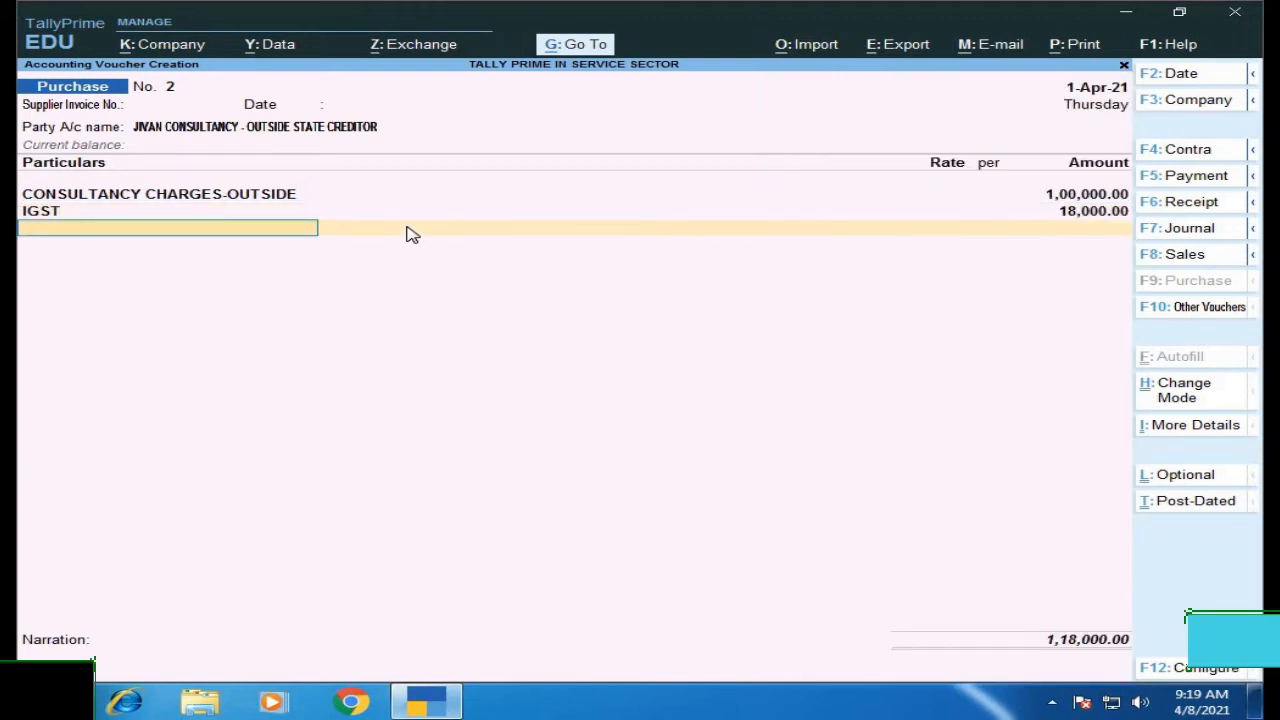
End the particulars, accept the New Ref bill-wise entry of 1,18,000 Cr for JIVAN CONSULTANCY and save the purchase voucher.
key("Return")
key("Return")
key("Return")
key("Return")
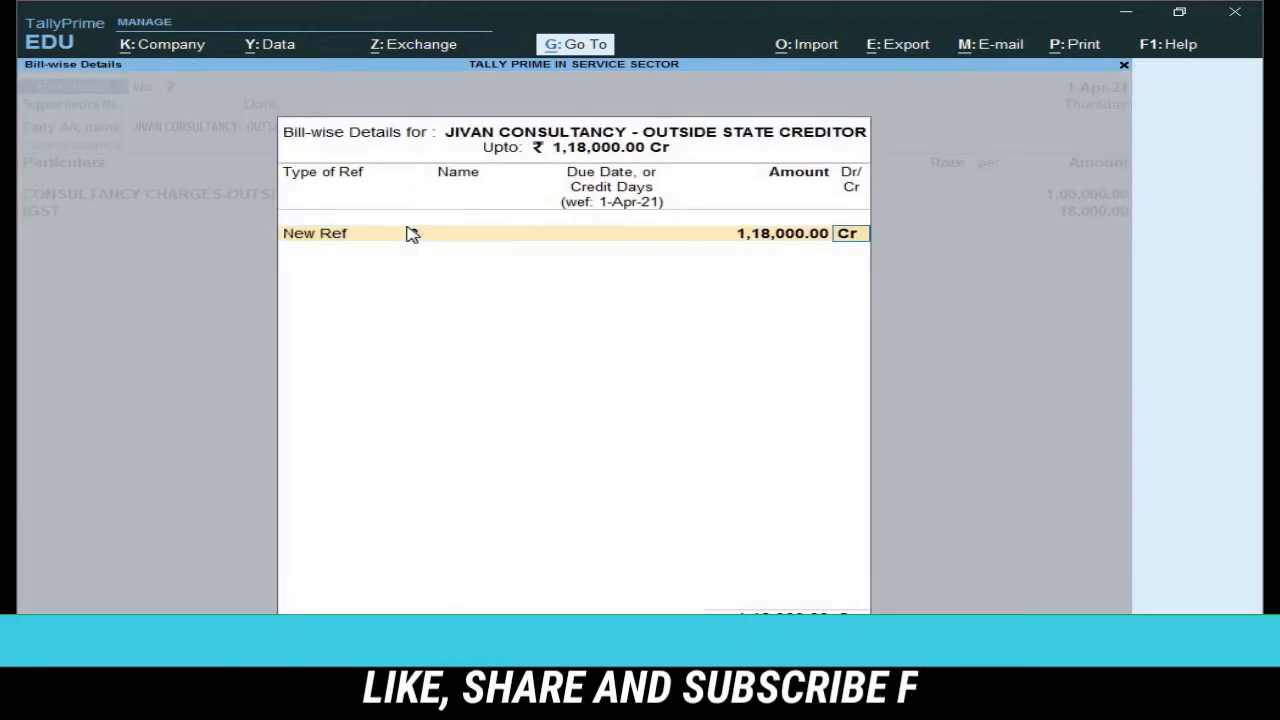
key("Return")
key("Return")
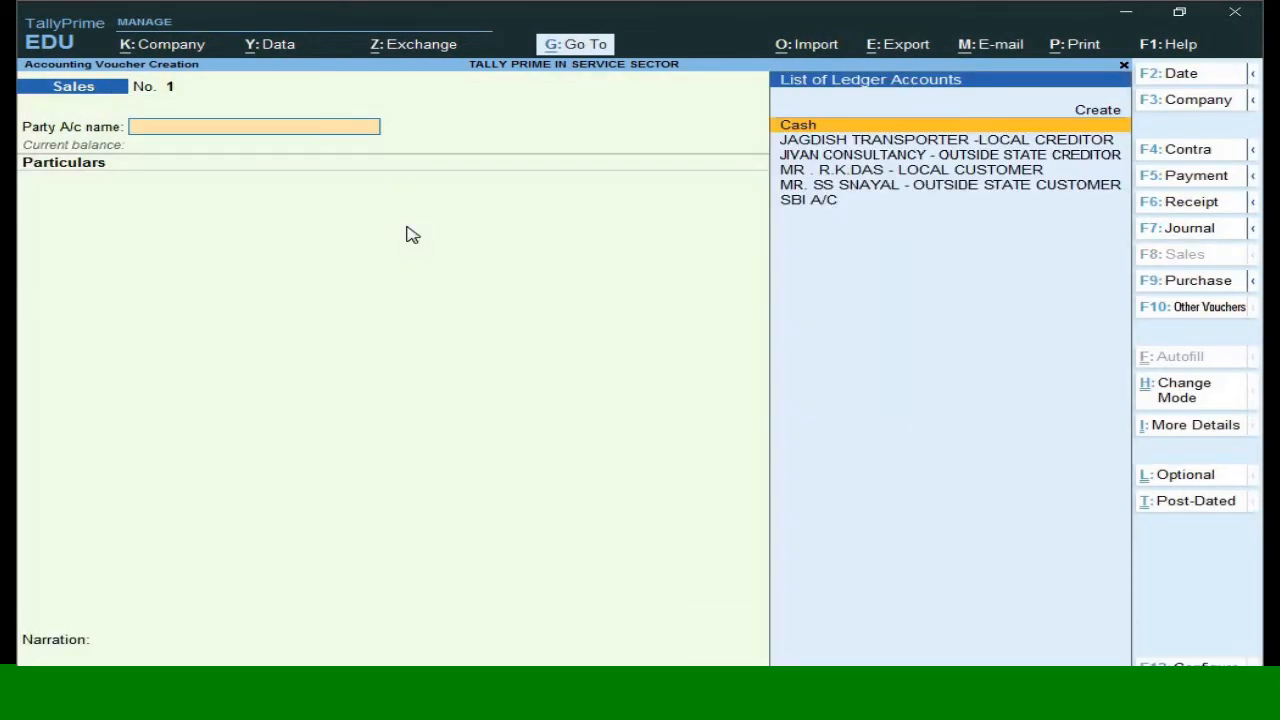
Start a sales voucher and choose the local customer's ledger as the party account.
key("F8")
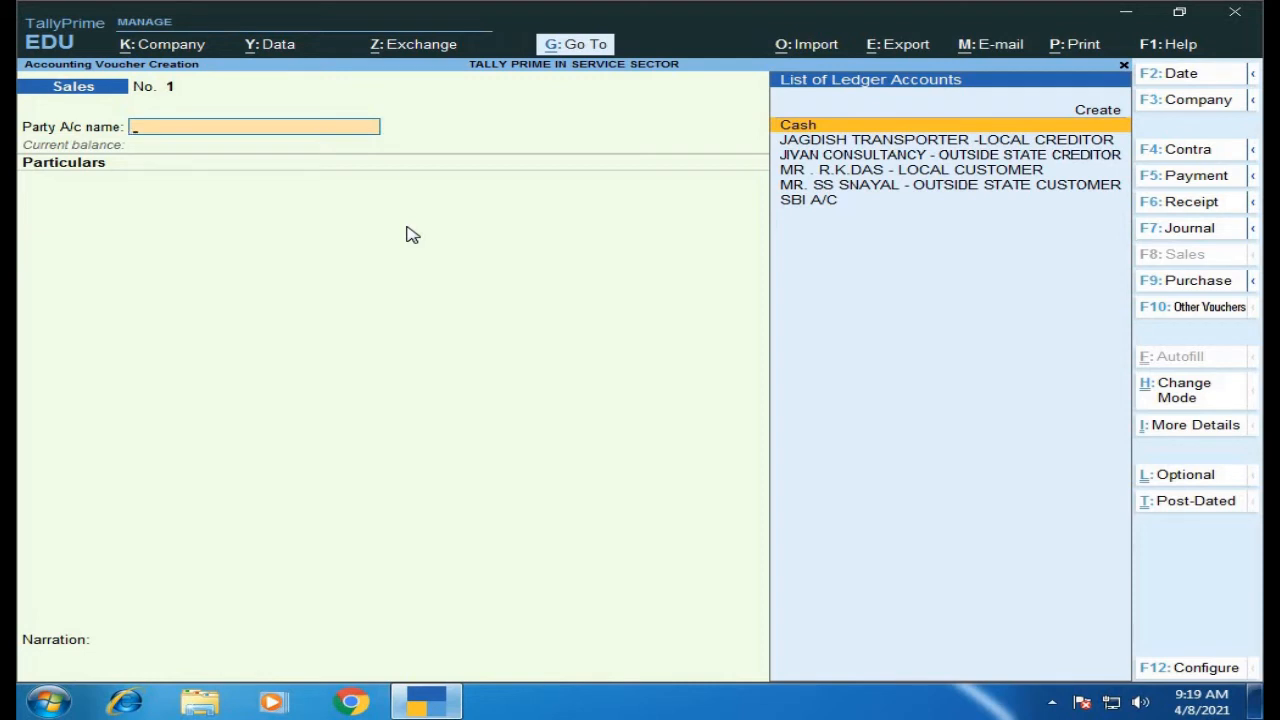
key("Down")
key("Down")
key("Down")
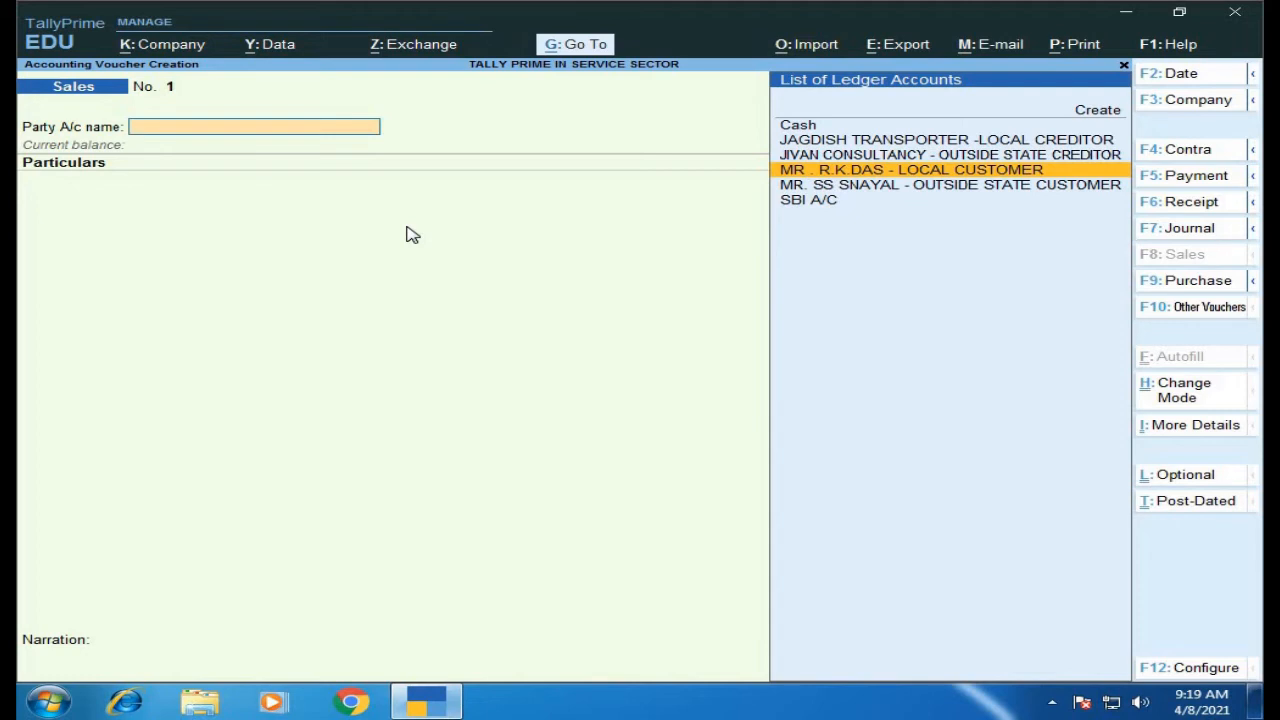
key("Return")
Pass through the local customer's dispatch details, leaving all fields blank.
key("Return")
key("Return")
key("Return")
key("Return")
key("Return")
key("Return")
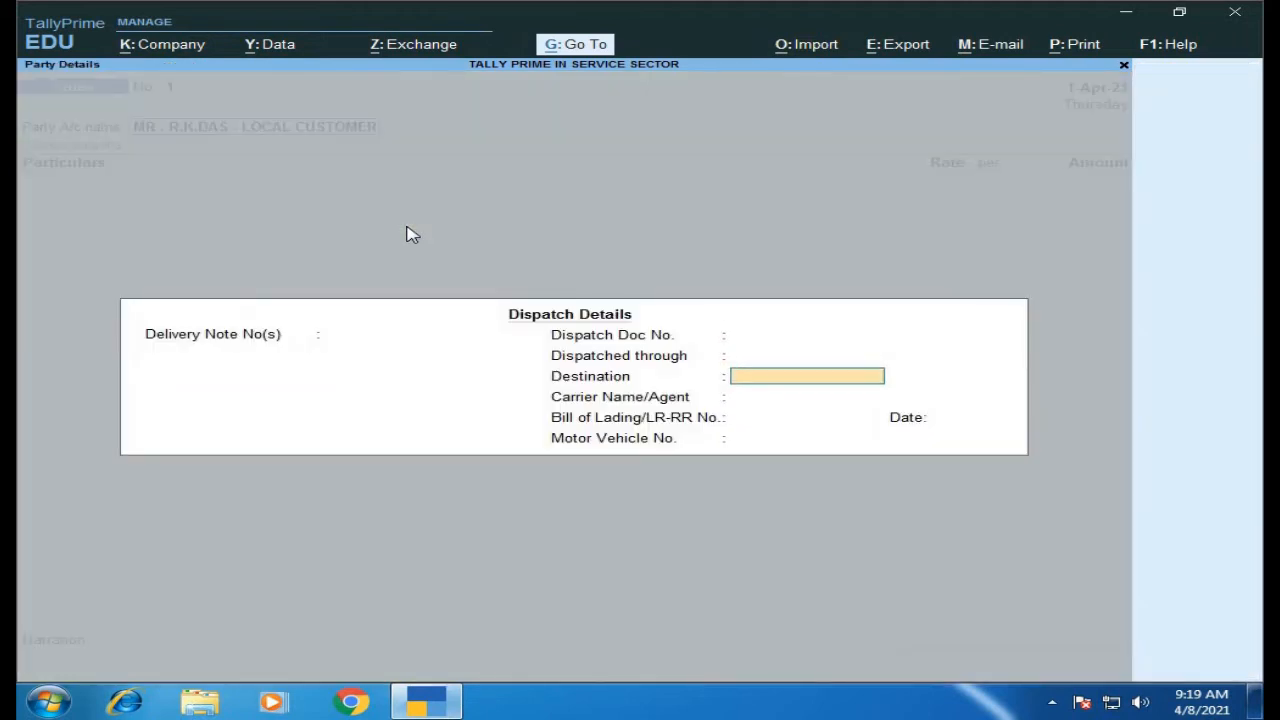
key("Return")
key("Return")
Accept the local customer's party details with place of supply Odisha, leaving the address and GSTIN/UIN blank.
key("Return")
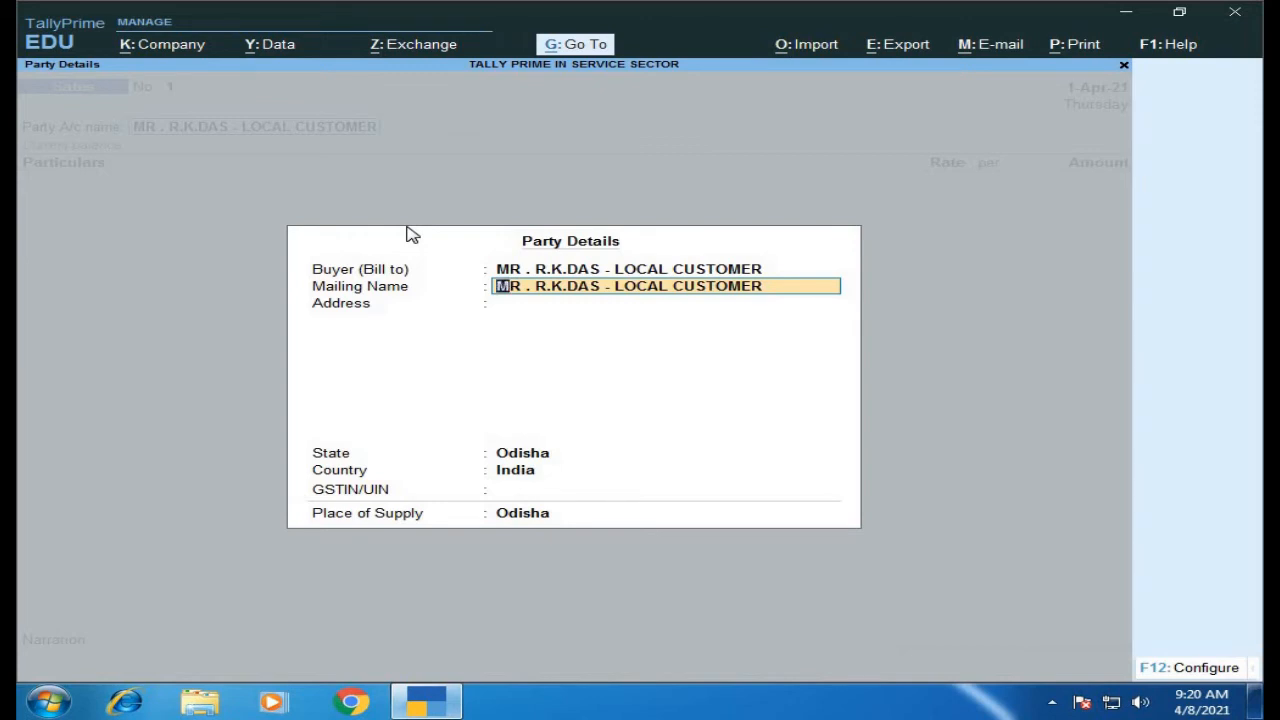
key("Return")
key("Return")
key("Return")
key("Return")
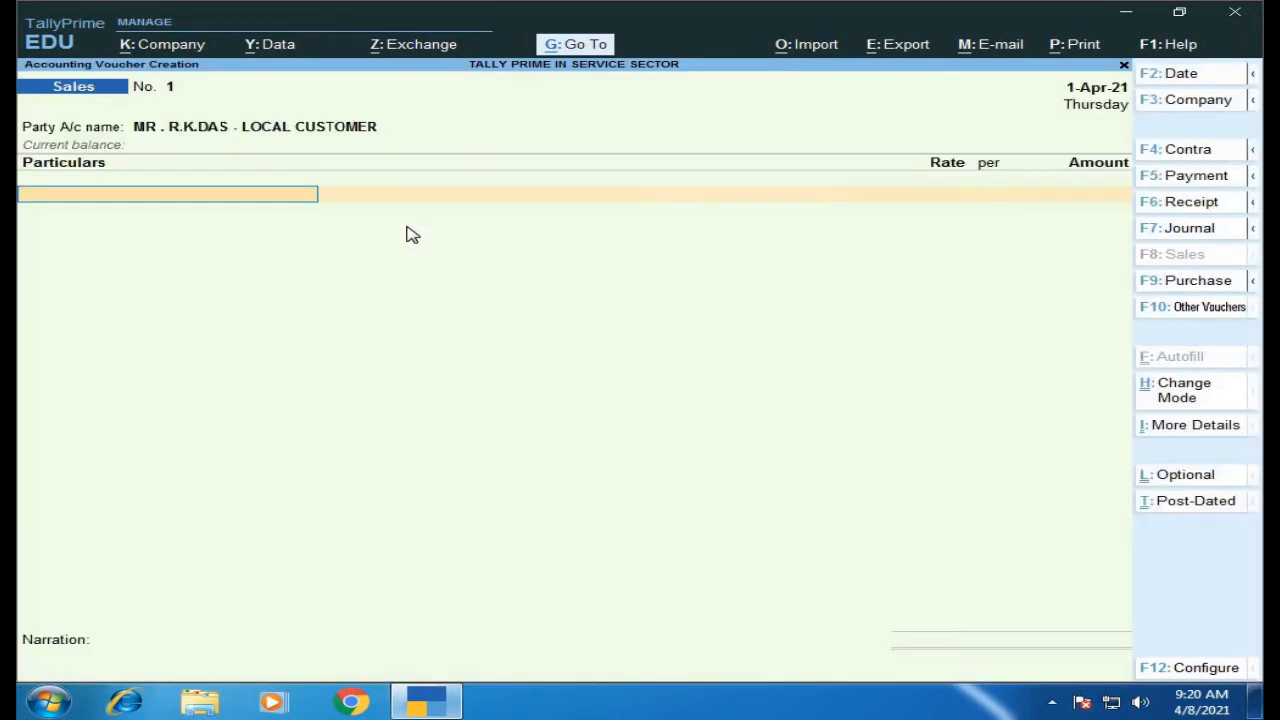
Add CONSTRUCTION CHARGES-LOCAL to the sales voucher's particulars with an amount of 2,00,000.
key("Return")
key("BackSpace")
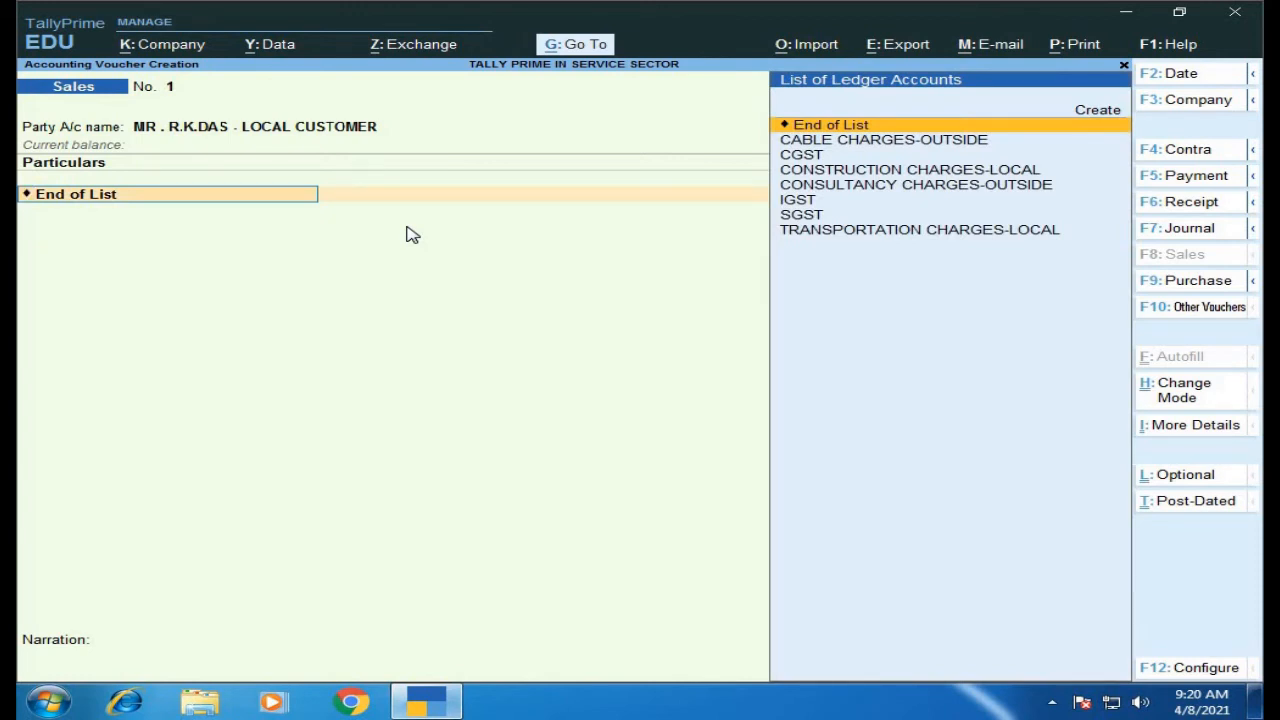
key("Down")
key("Down")
key("Down")
key("Return")
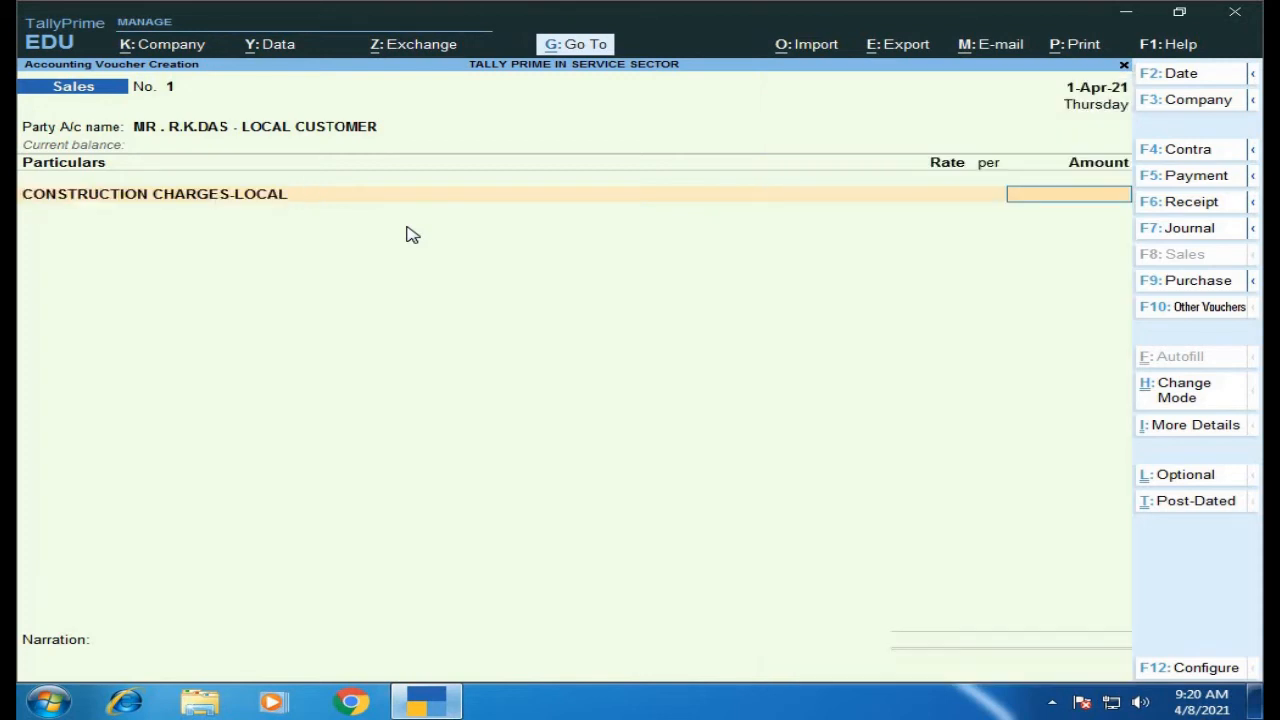
type("200000")
key("Return")
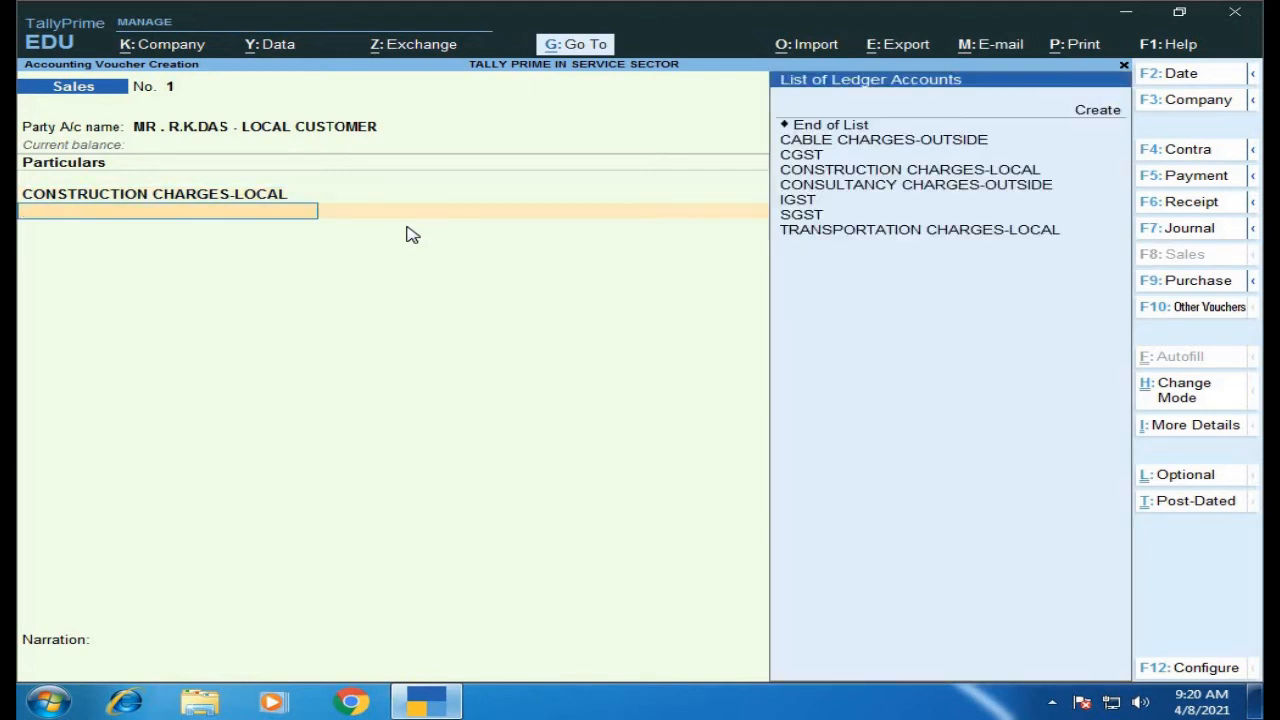
Add the CGST ledger below the construction charges, accepting its automatically calculated amount.
key("Down")
key("Down")
key("Down")
key("Return")
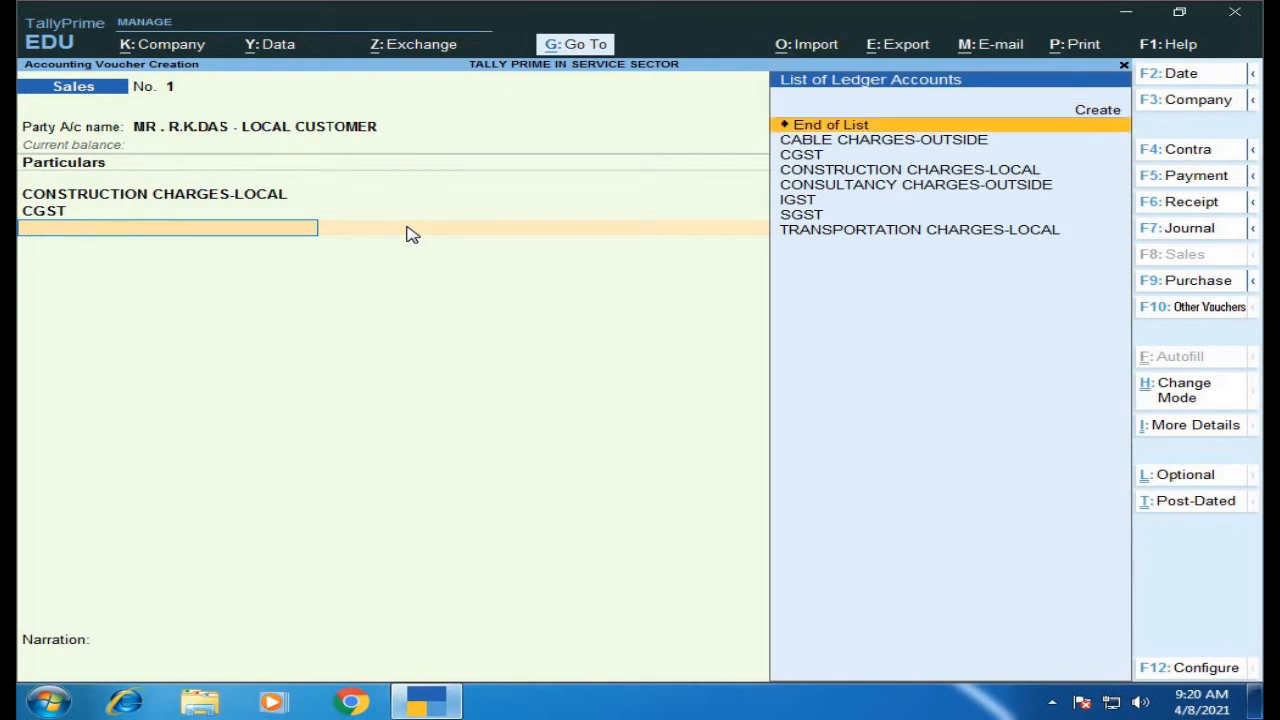
Add the SGST ledger below CGST in the sales voucher with its automatically calculated amount.
key("Down")
key("Down")
key("Down")
key("Down")
key("Down")
key("Down")
key("Down")
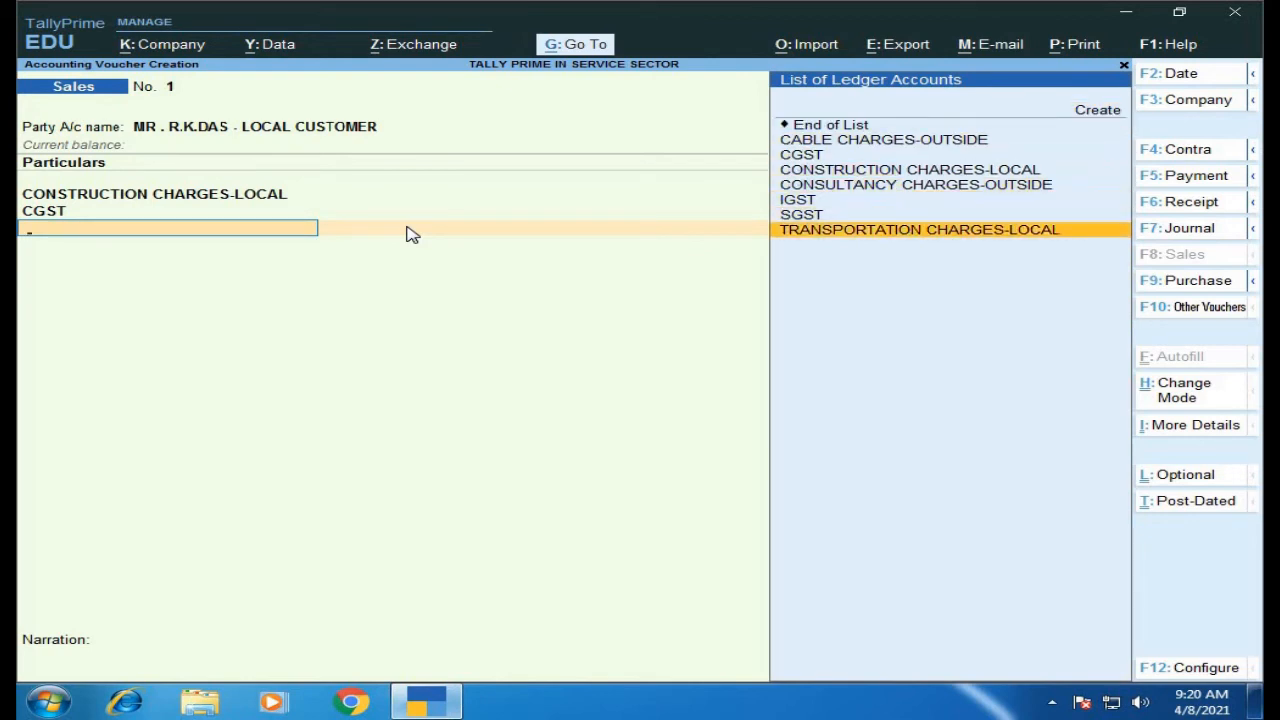
key("Up")
key("Return")
key("Return")
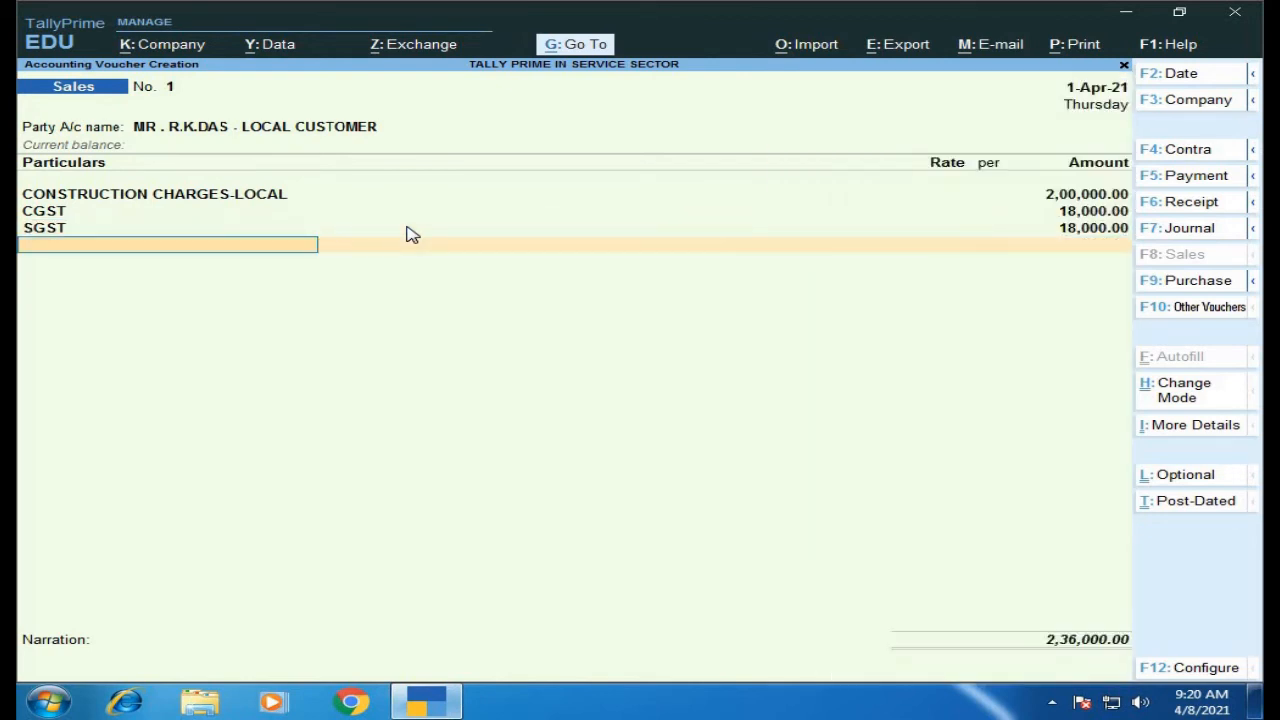
End the particulars, accept the local customer's default bill-wise details and save the sales voucher without narration.
key("Return")
key("Return")
key("Return")
key("Return")
key("Return")
key("Return")
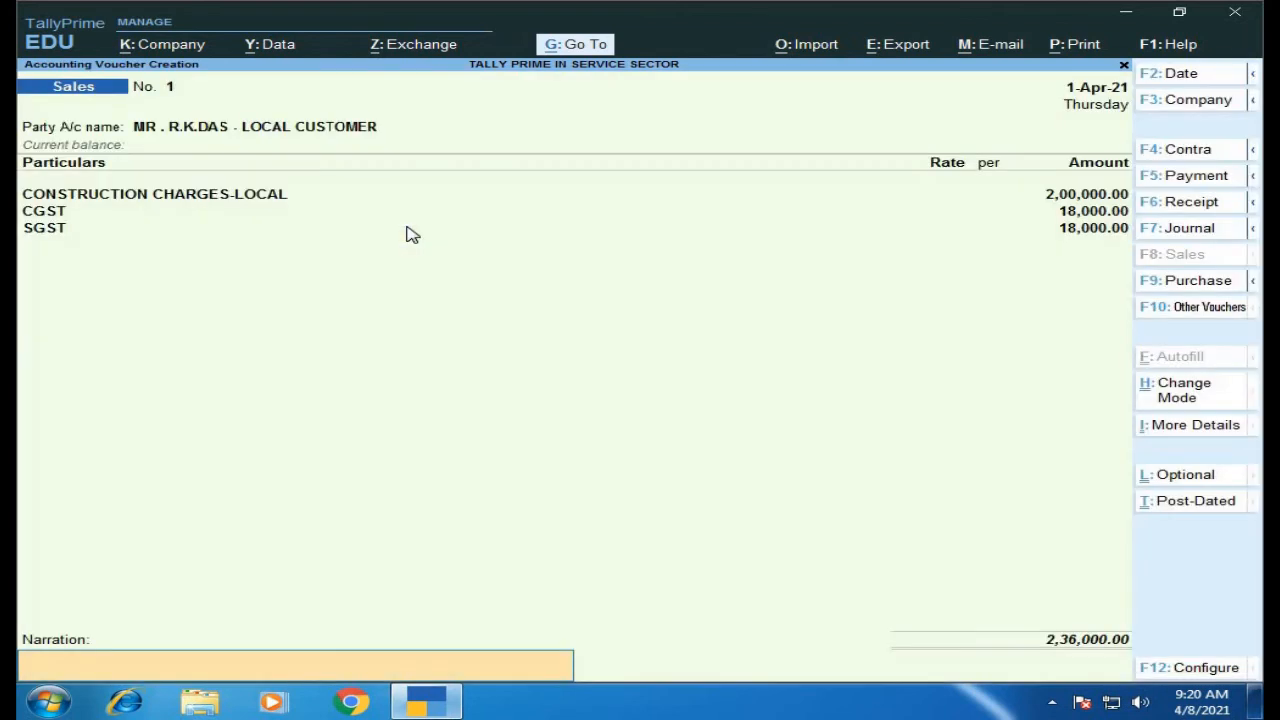
key("Return")
key("Return")
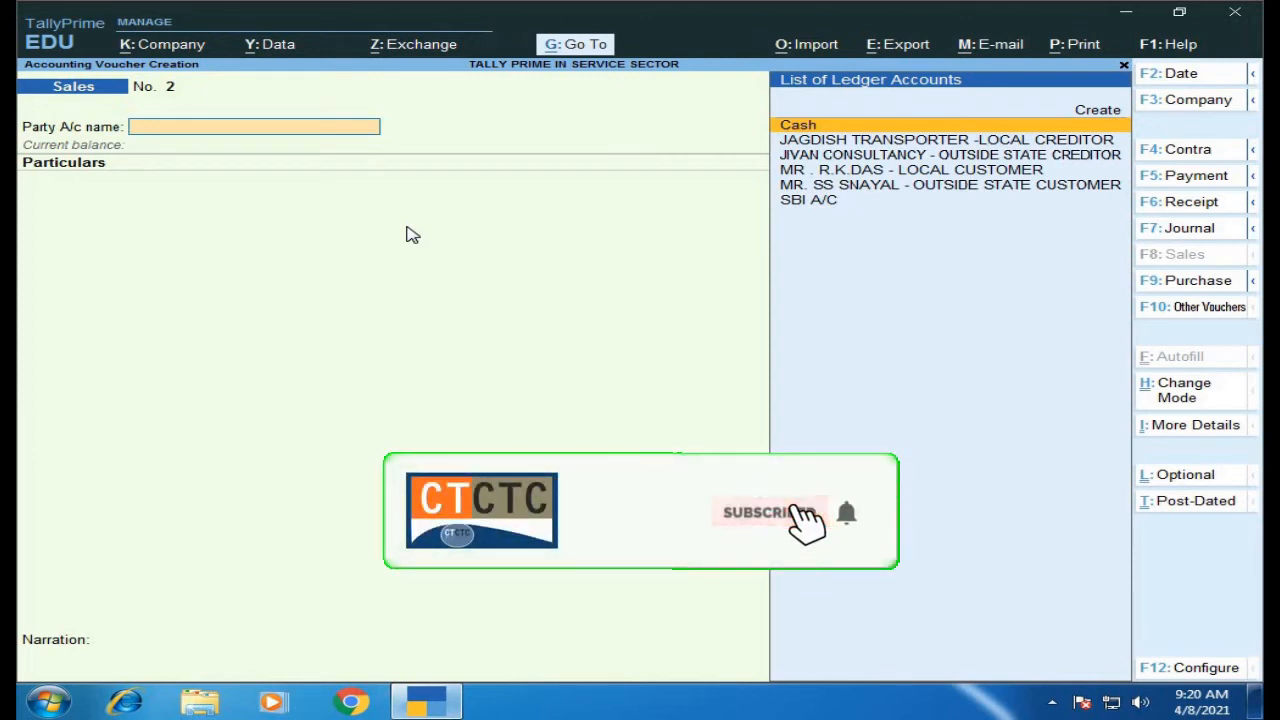
Choose the outside-state customer's ledger as the party account of the new sales voucher.
key("Down")
key("Down")
key("Down")
key("Down")
key("Return")
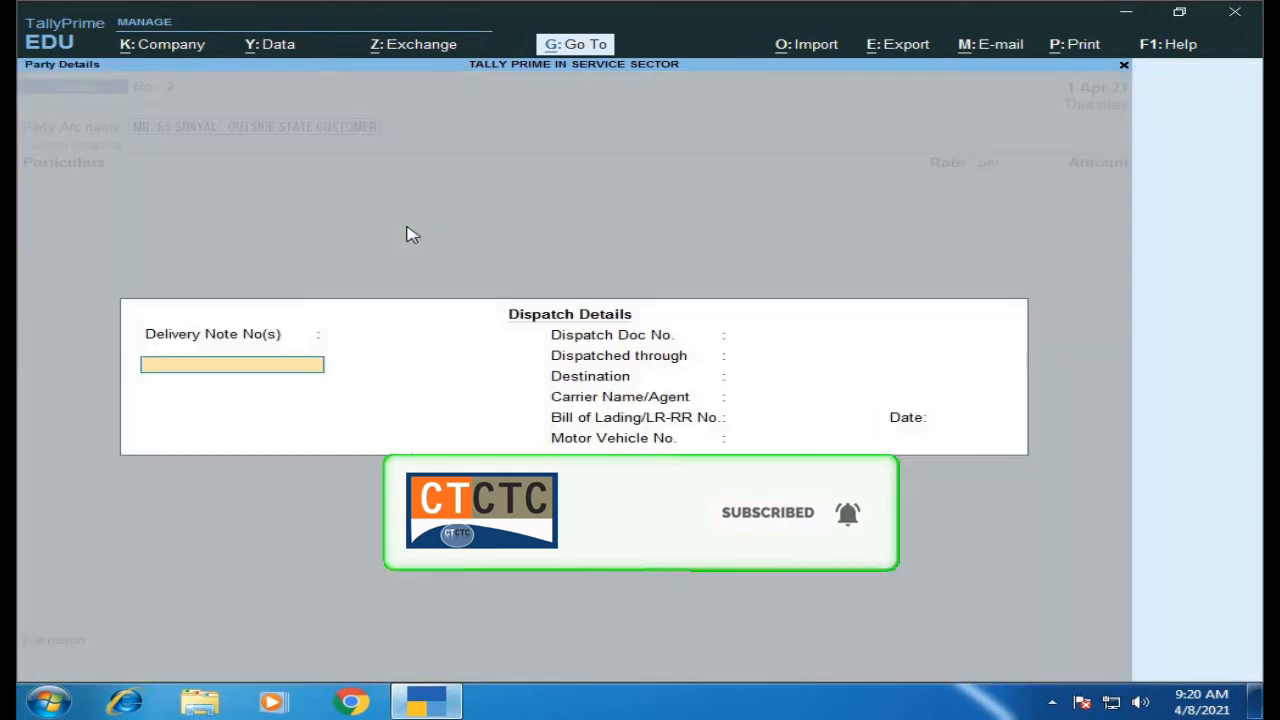
Pass through the outside-state customer's dispatch details, leaving all fields blank.
key("Return")
key("Return")
key("Return")
key("Return")
key("Return")
key("Return")
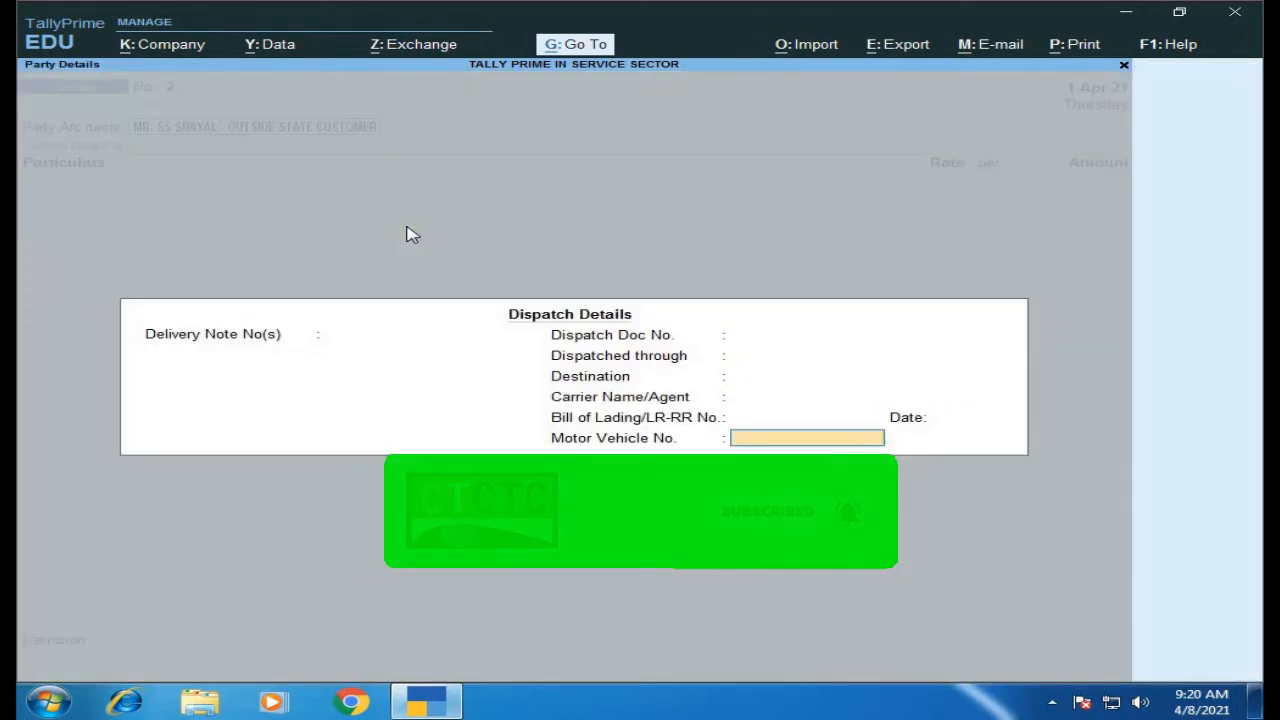
key("Return")
Accept the outside-state customer's party details with place of supply Punjab, leaving the address and GSTIN/UIN blank.
key("Return")
key("Return")
key("Return")
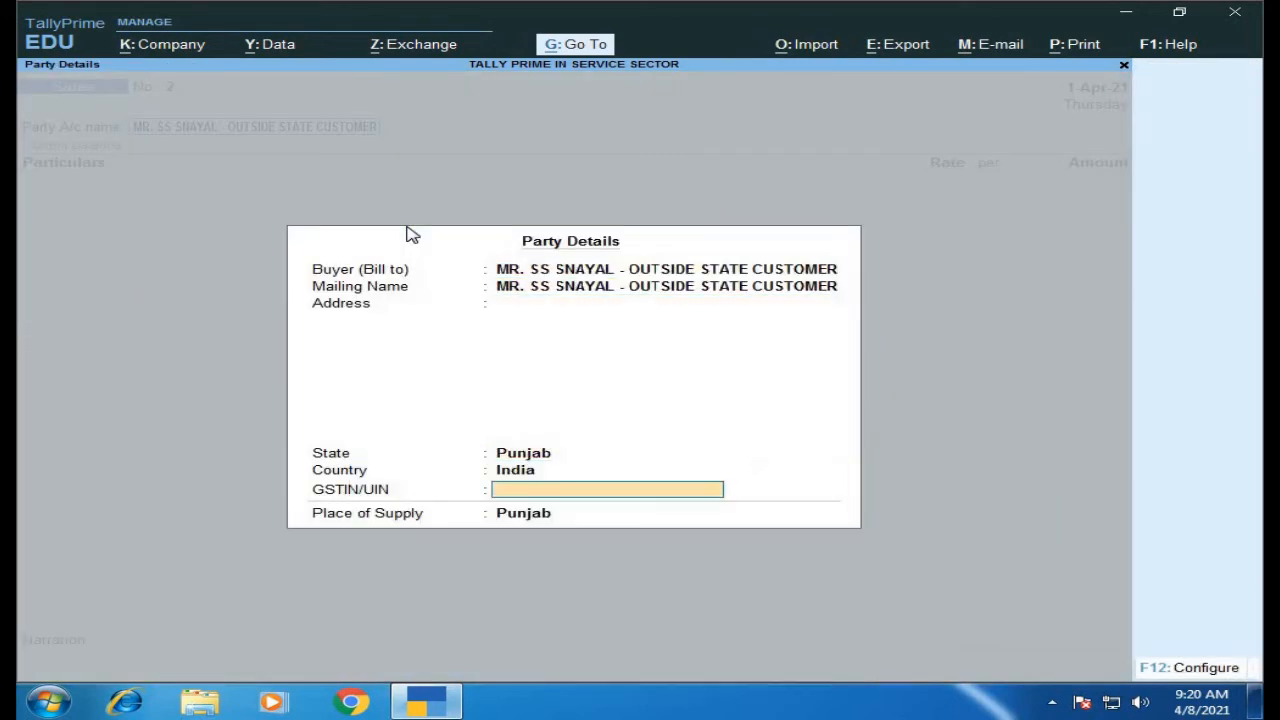
key("Return")
key("Return")
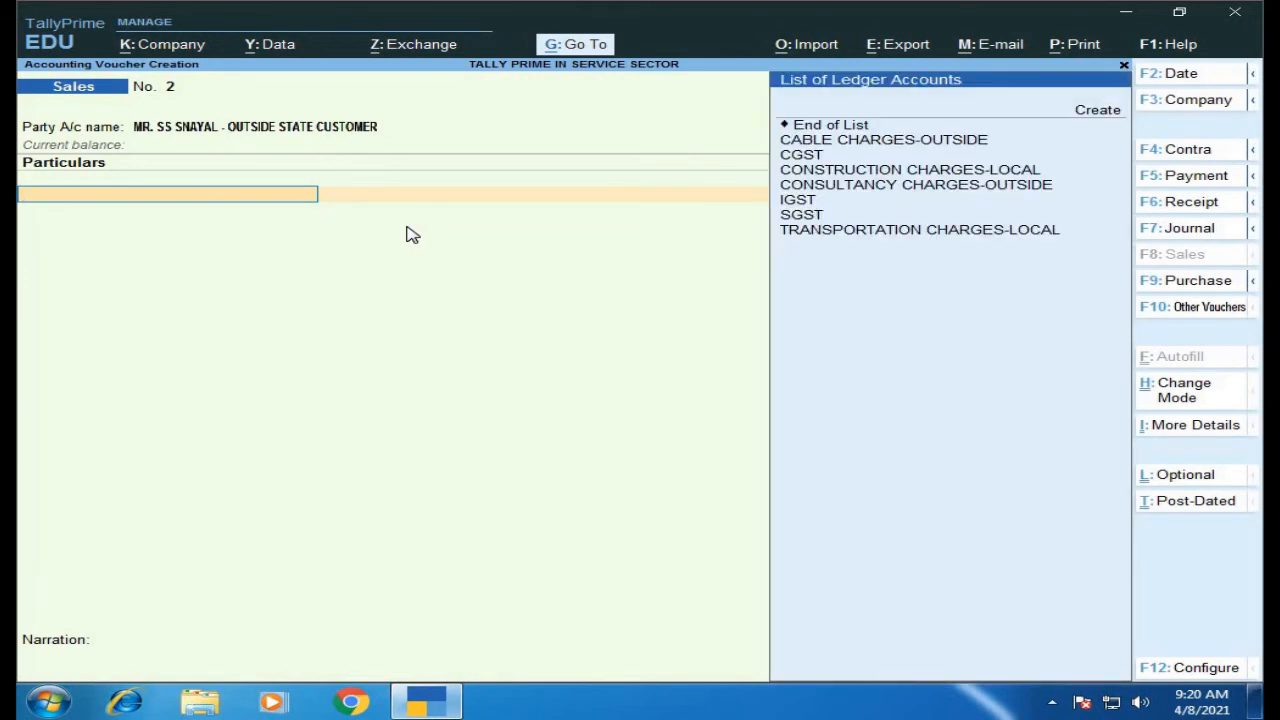
Add the CABLE CHARGES-OUTSIDE ledger to the outside-state sales voucher's particulars with an amount of 1,000.
key("Down")
key("Down")
key("Down")
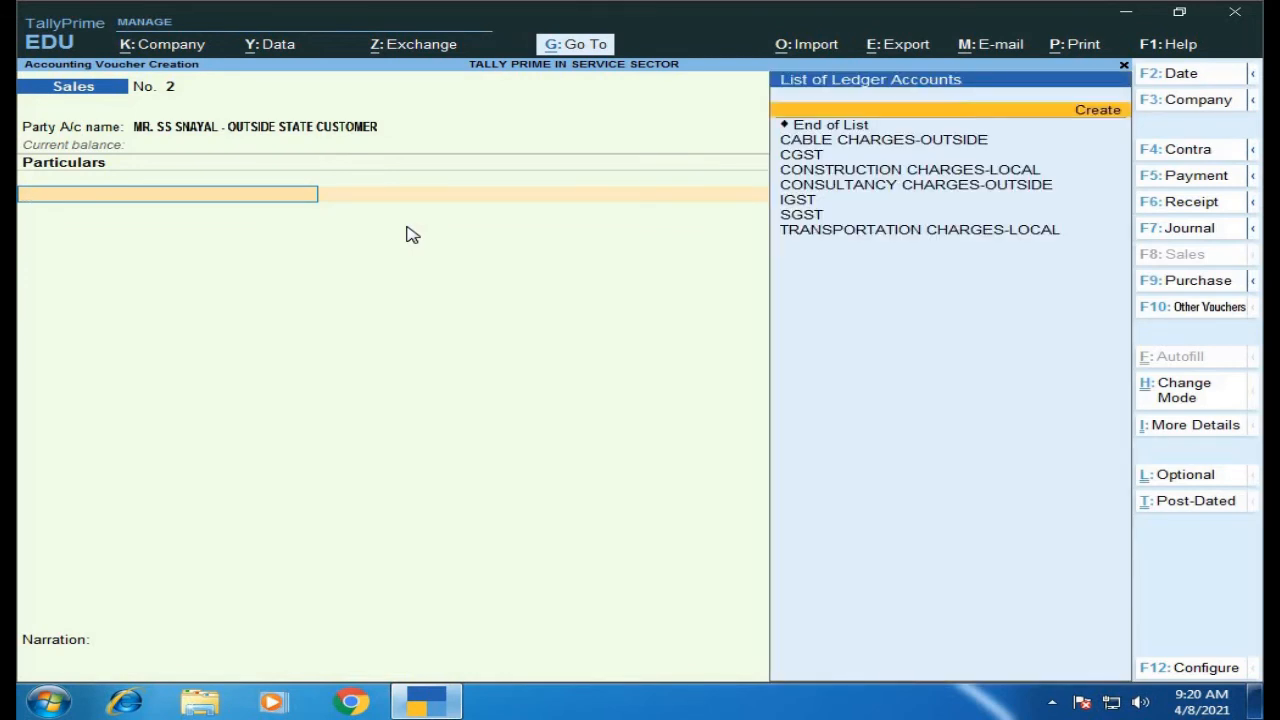
key("Return")
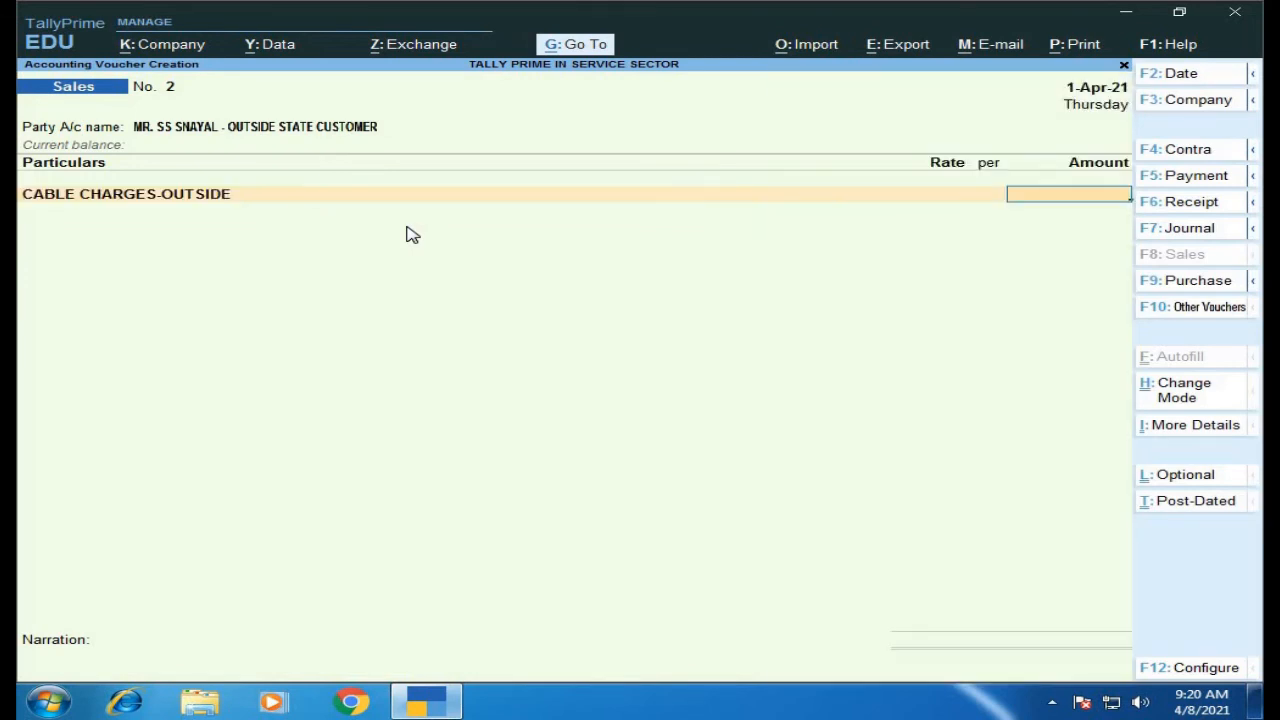
type("1000")
key("Return")
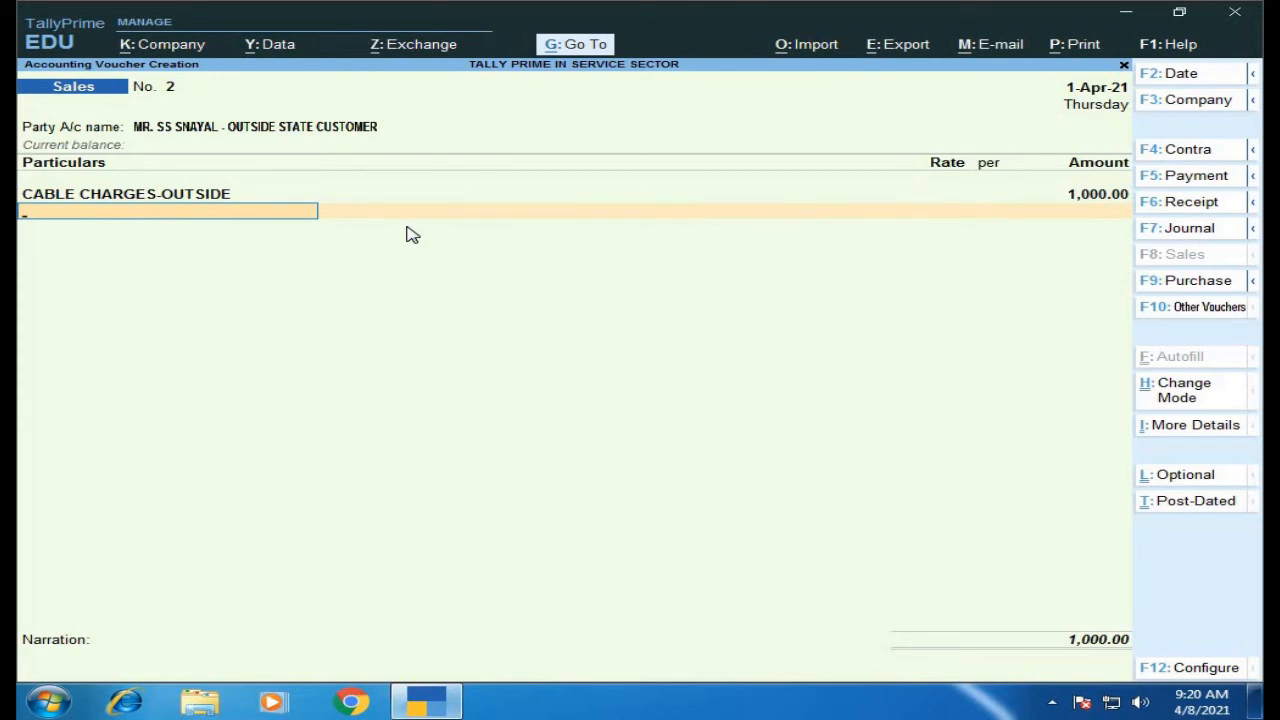
Add the IGST ledger below the cable charges and accept its automatically calculated amount.
key("Down")
key("Down")
key("Down")
key("Down")
key("Down")
key("Down")
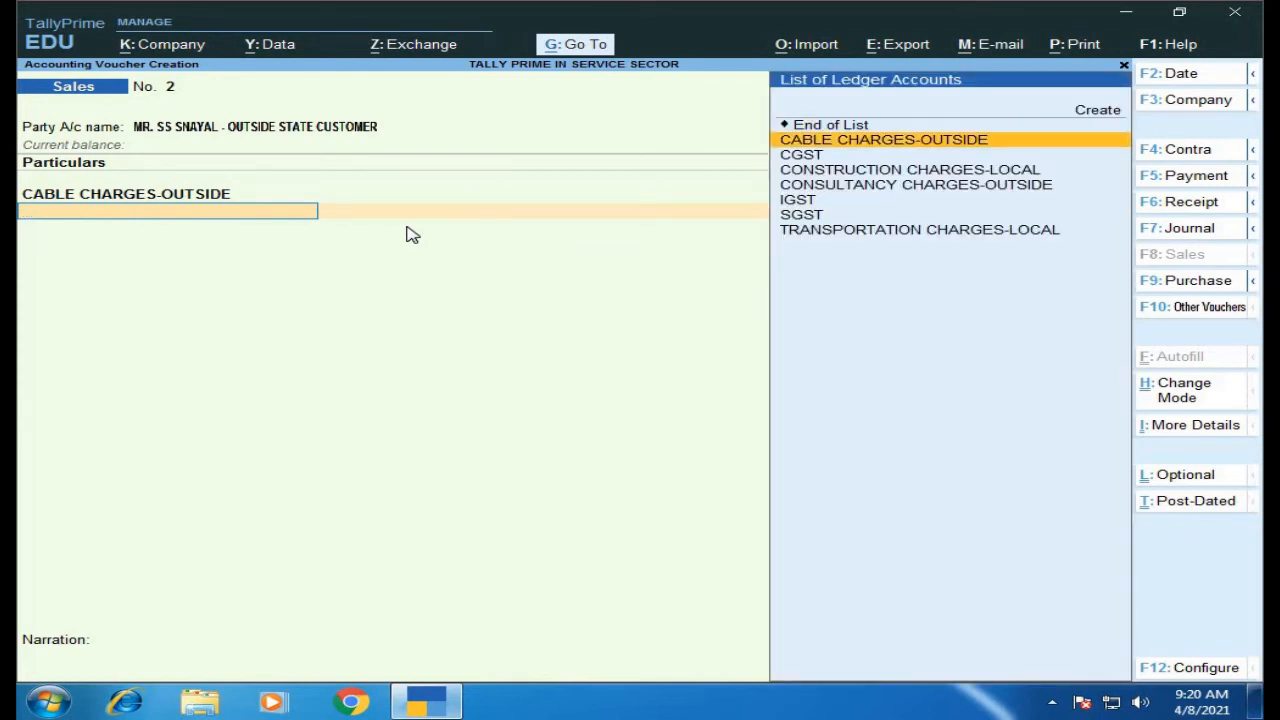
key("Down")
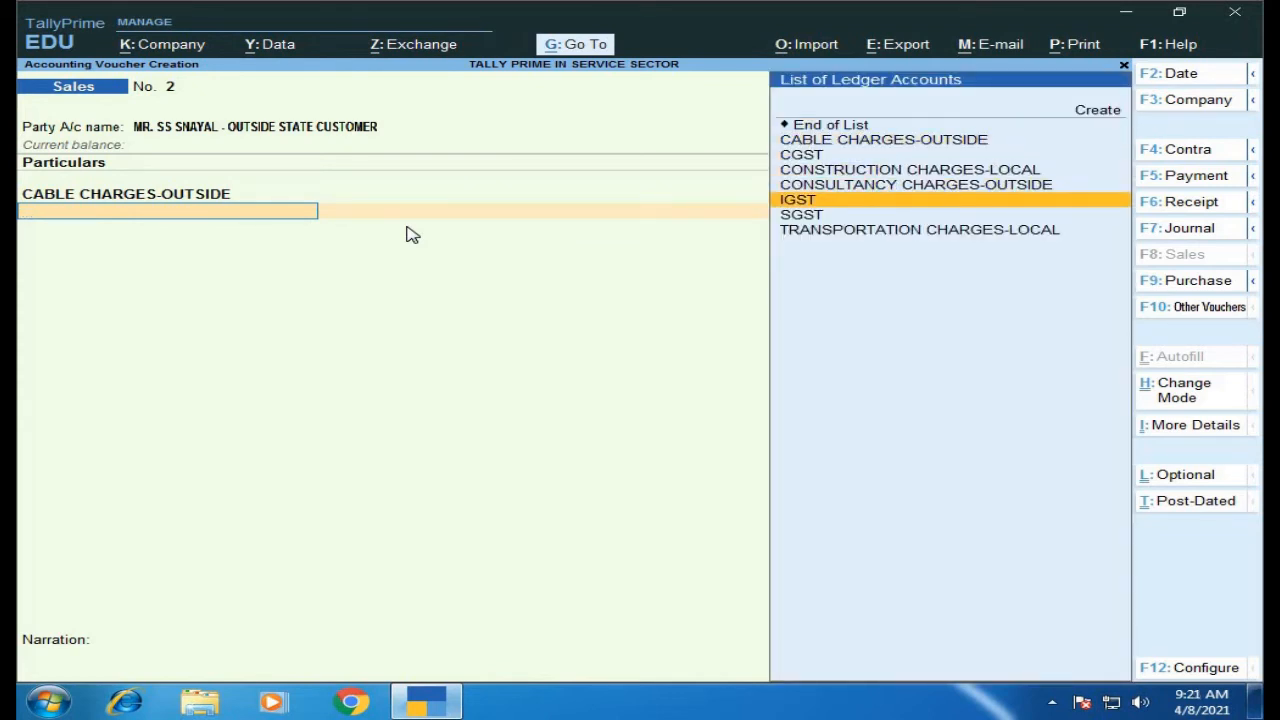
key("Return")
key("Return")
End the particulars, accept the outside-state customer's bill-wise details as New Ref 2 and save the sales voucher without narration.
key("Return")
key("Return")
key("Return")
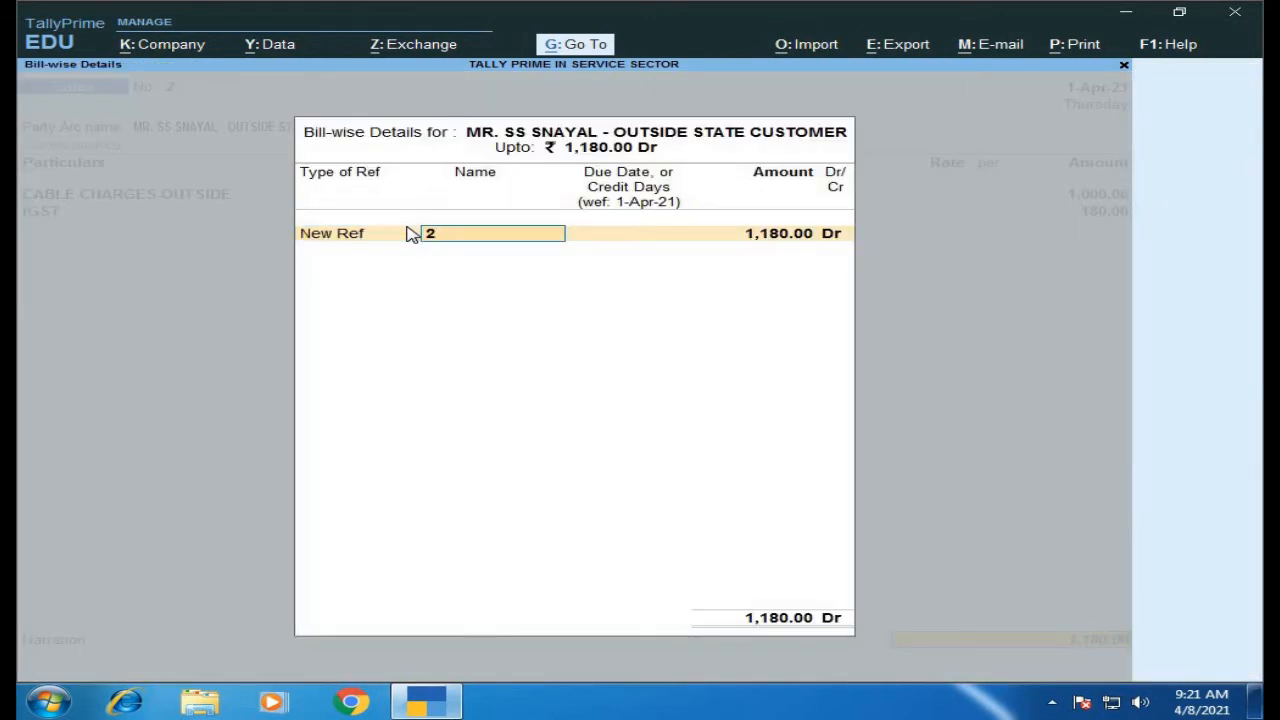
key("Return")
key("Return")
key("Return")
key("Return")
key("Return")
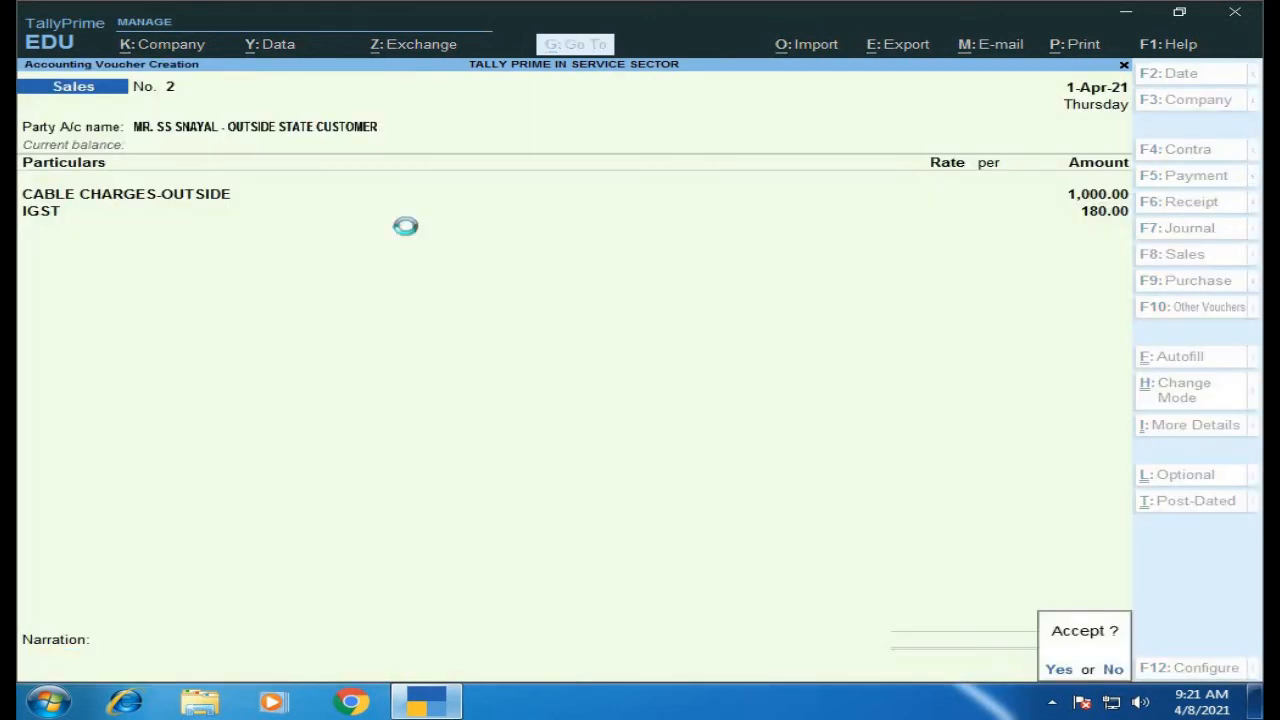
key("Return")
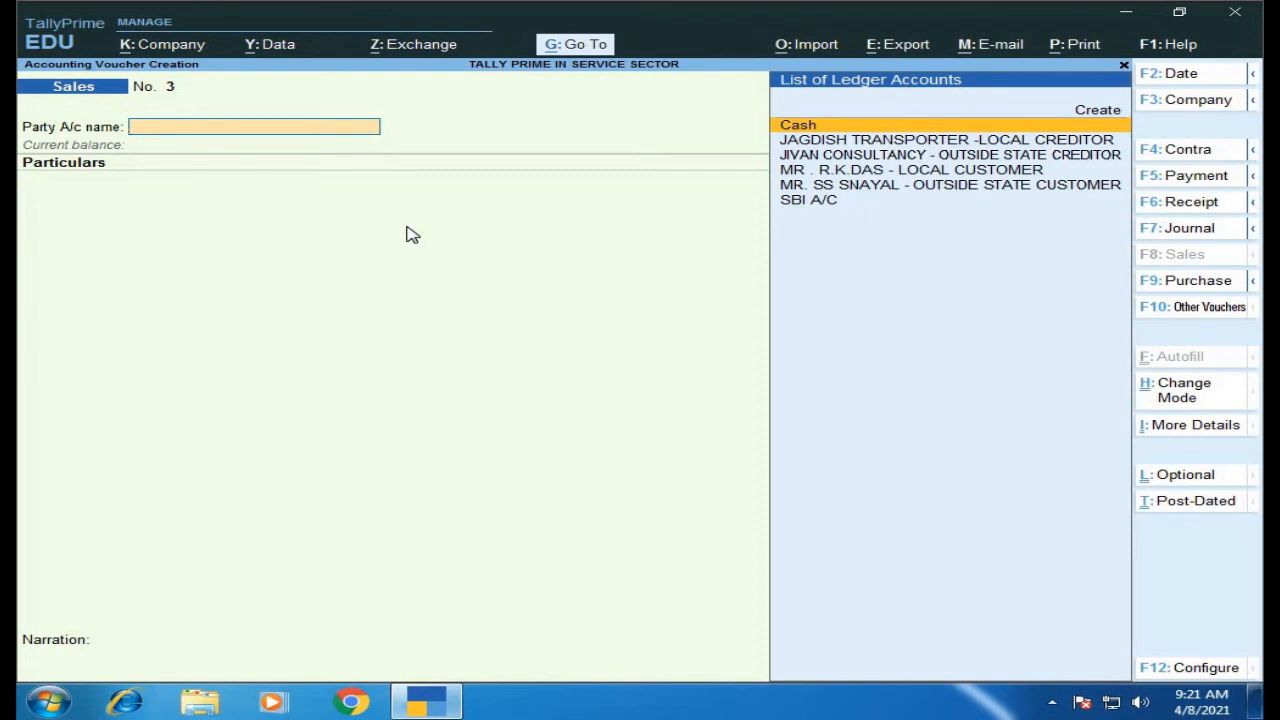
Start a receipt voucher with Cash as the receiving account.
key("F6")
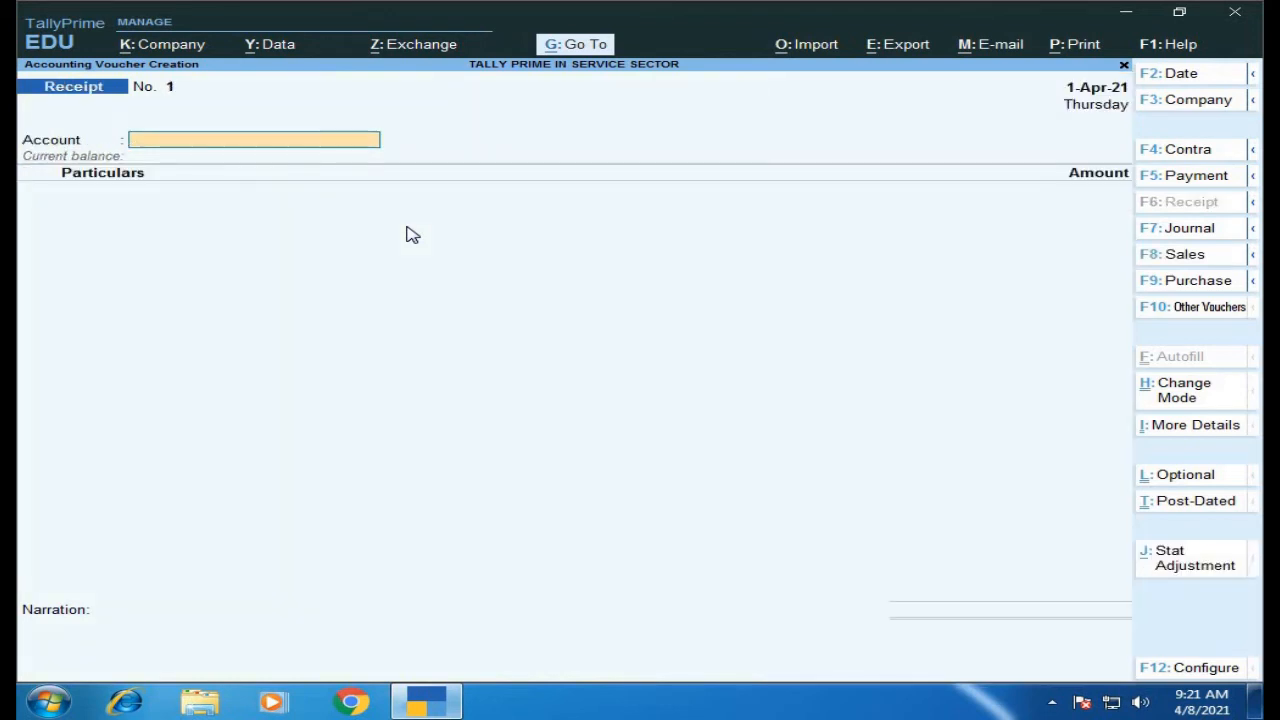
type("C")
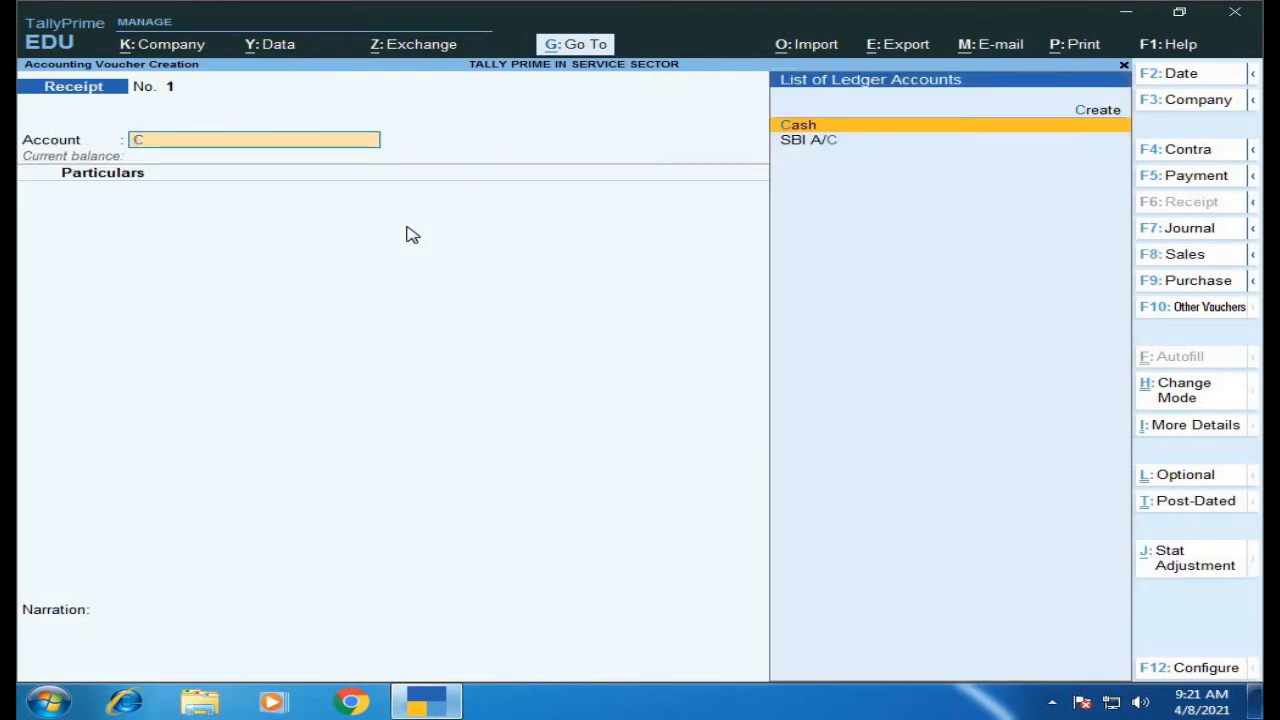
key("Return")
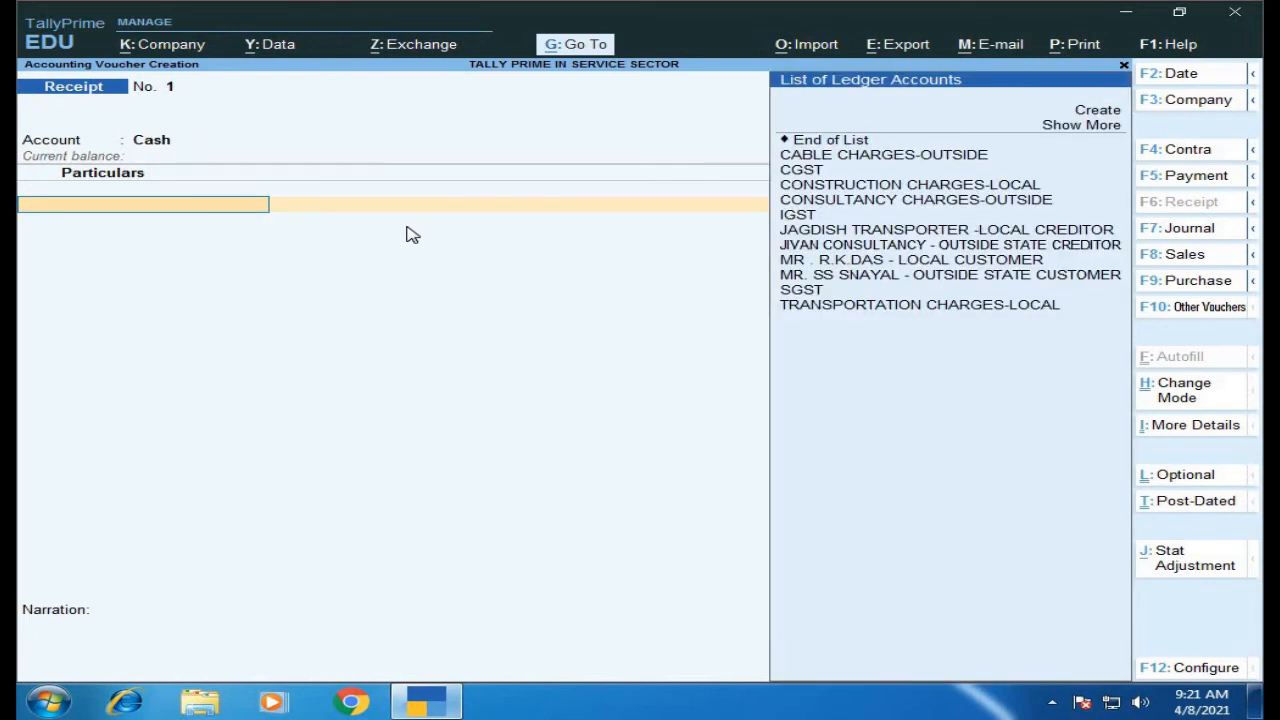
Choose the local customer's ledger in the cash receipt's particulars.
key("Down")
key("Down")
key("Down")
key("Down")
key("Down")
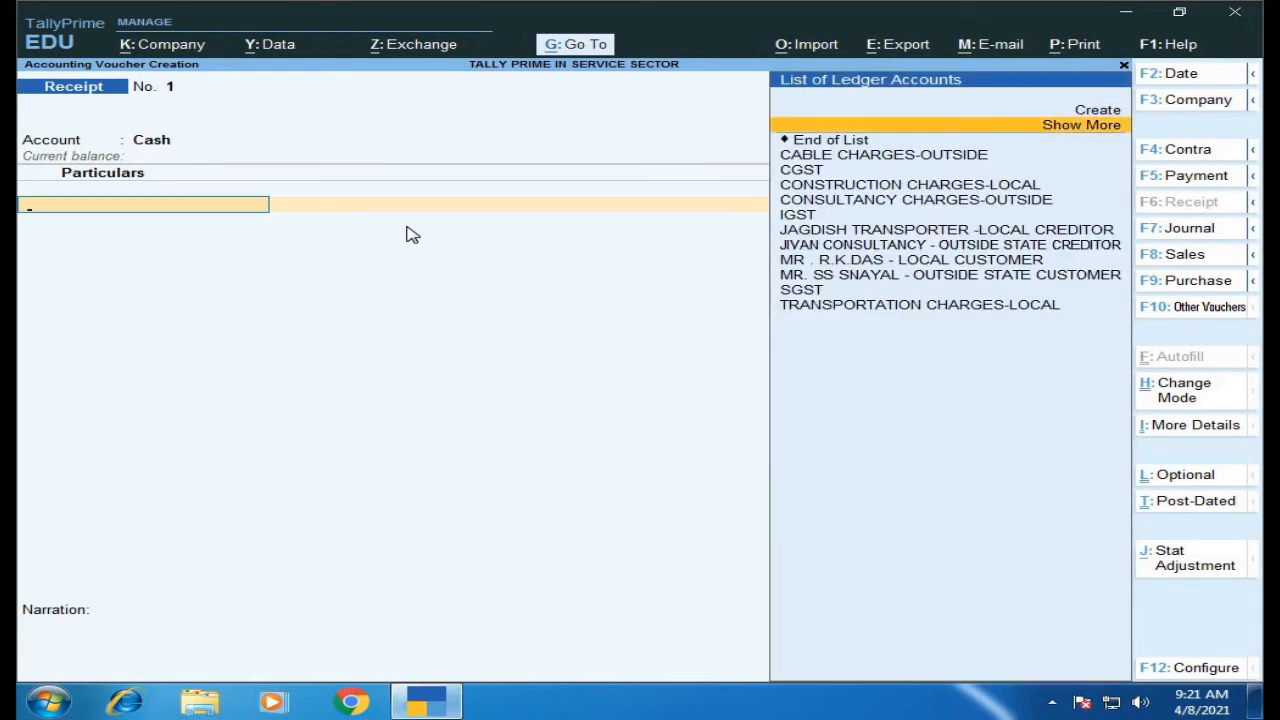
key("Down")
key("Down")
key("Down")
key("Down")
key("Down")
key("Down")
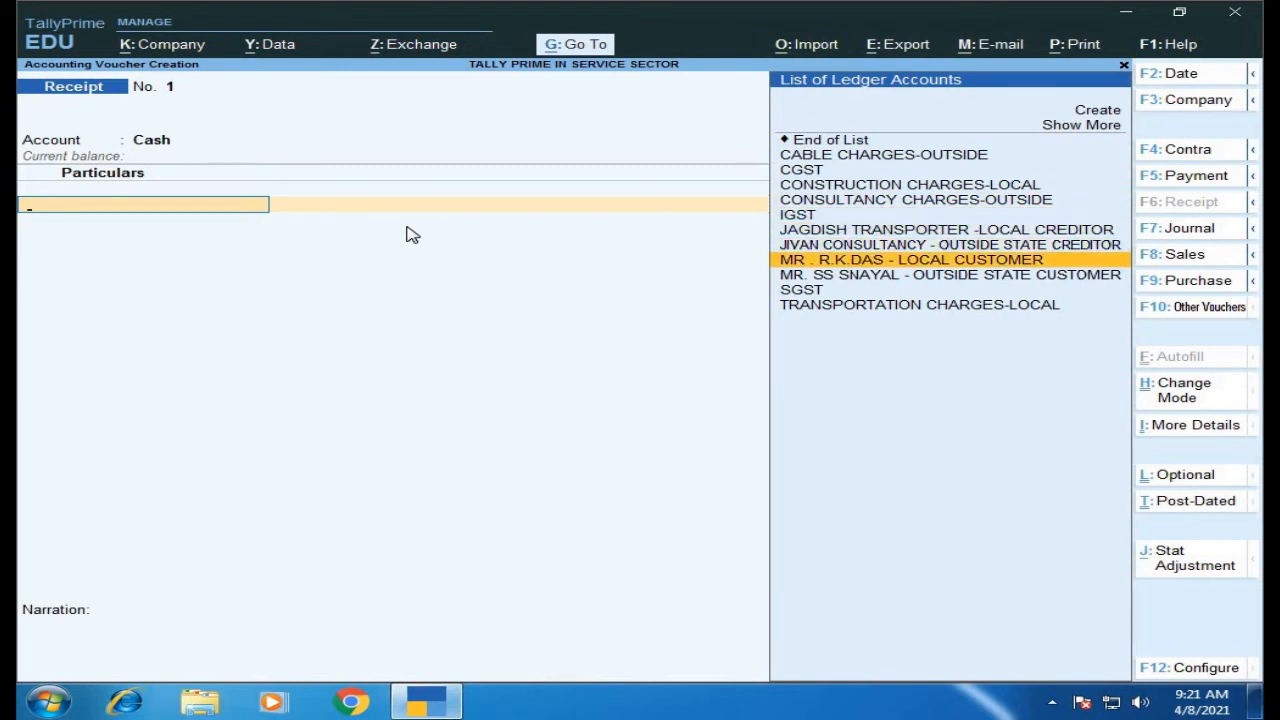
key("Return")
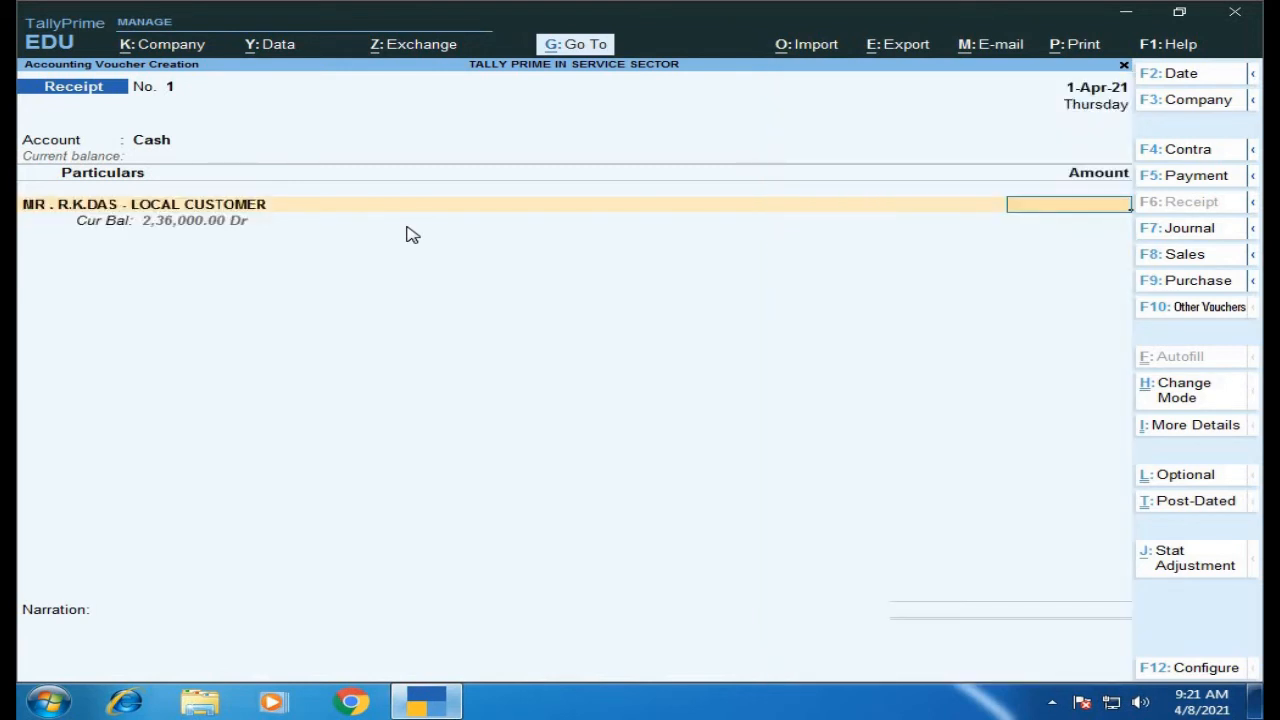
Enter 2,36,000 as the local customer's receipt amount and allocate it as Agst Ref to bill 1.
type("2,3")
type("6,")
type("00")
type("0")
key("Return")
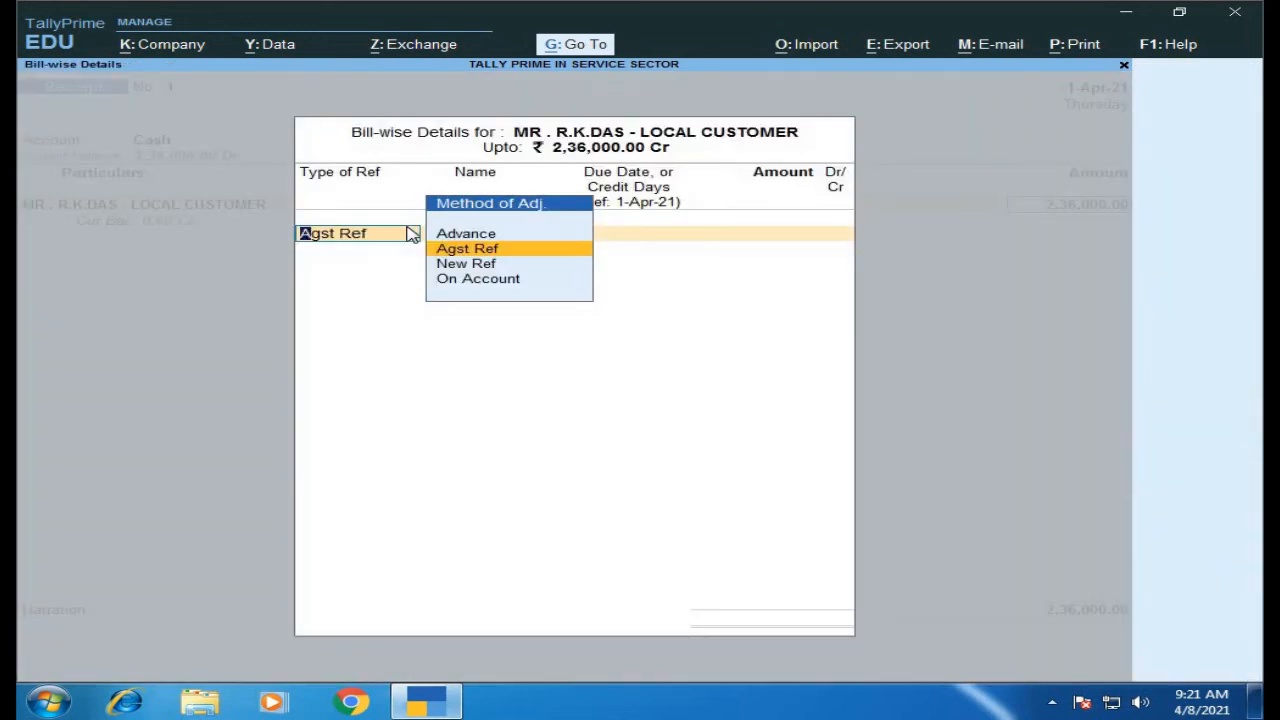
key("Return")
key("Return")
key("Return")
key("Return")
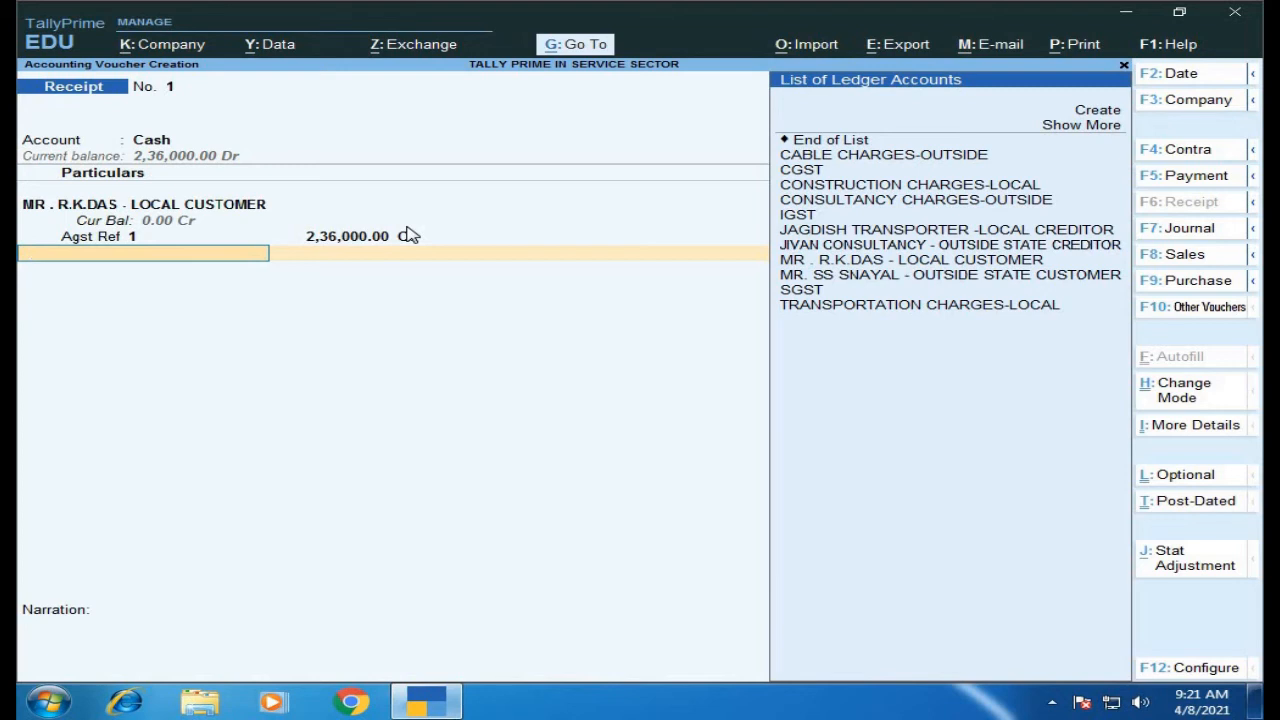
End the cash receipt's particulars and save the voucher without narration.
key("Up")
key("Up")
key("Up")
key("Up")
key("Up")
key("Up")
key("Up")
key("Up")
key("Up")
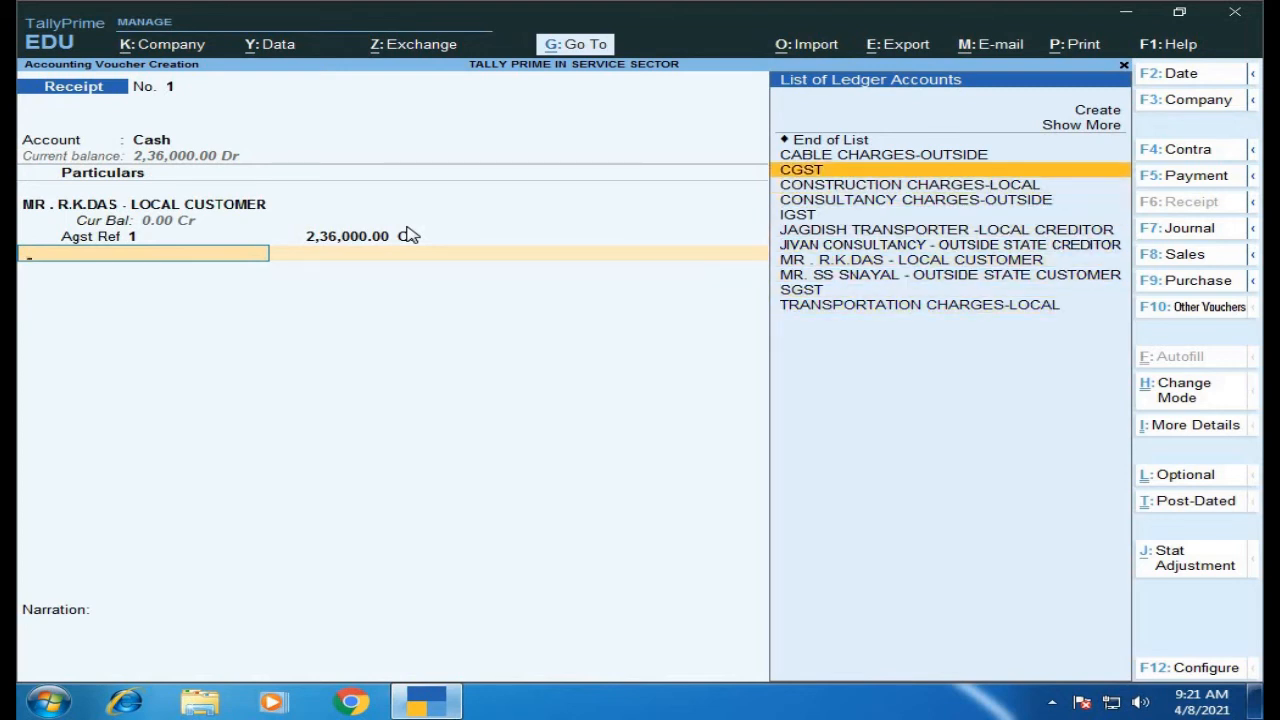
key("Up")
key("Up")
key("Return")
key("Return")
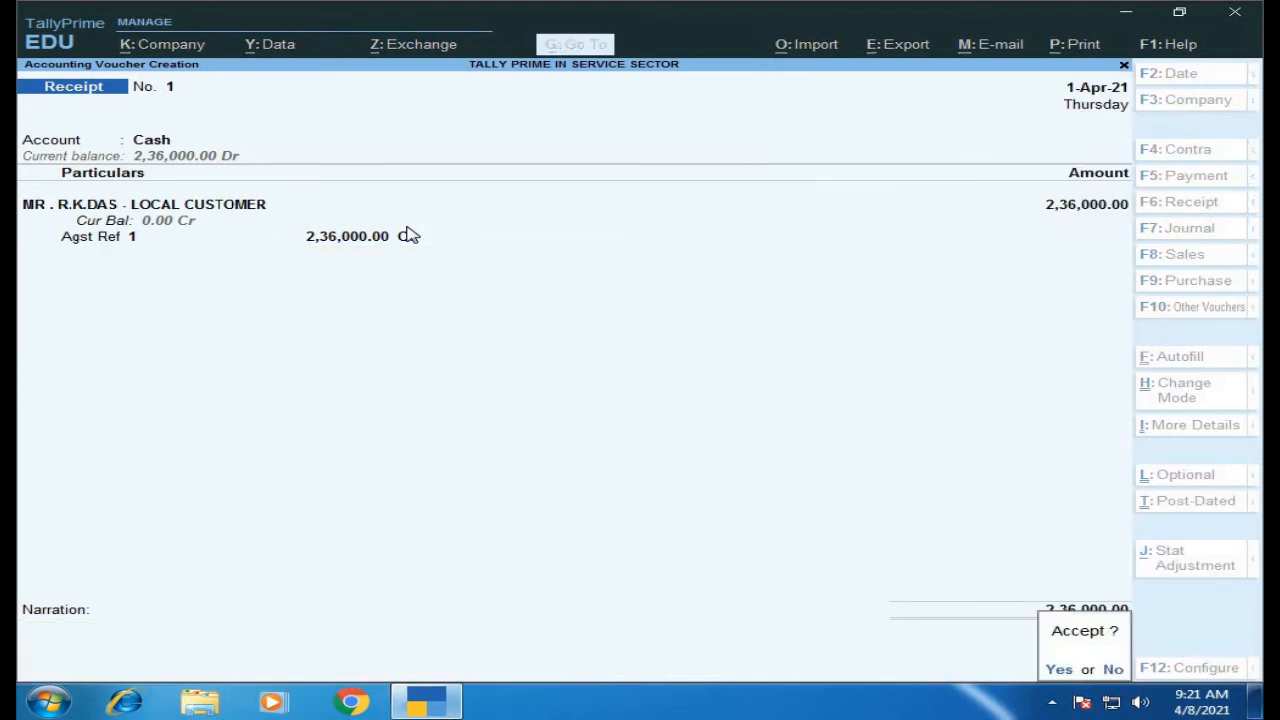
key("Return")
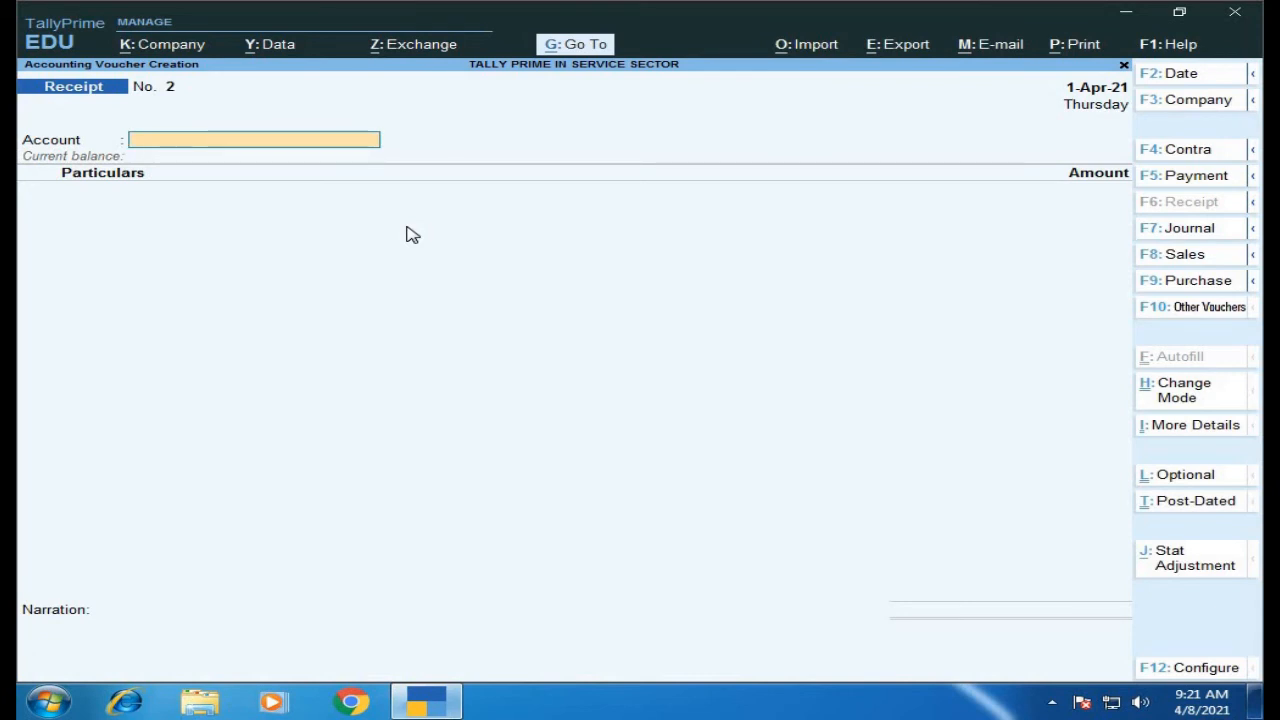
Set SBI A/C as the account of the new receipt voucher and choose the outside-state customer's ledger in the particulars.
type("S")
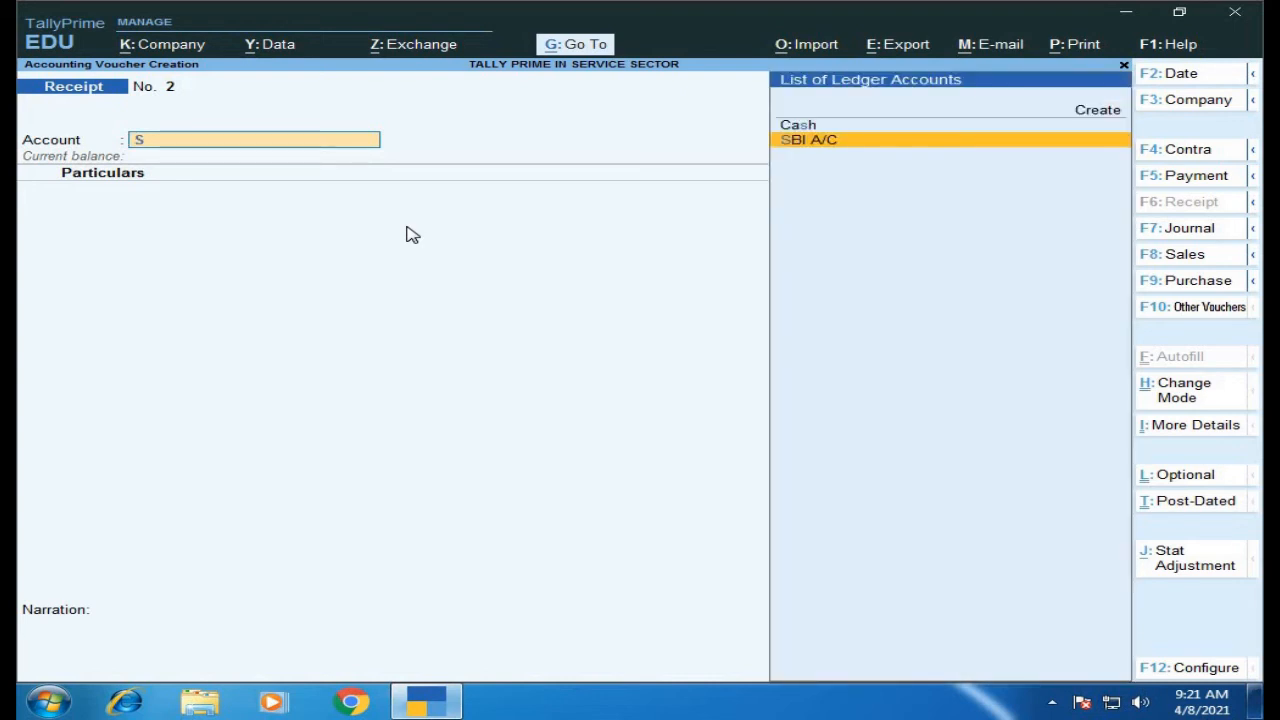
key("Return")
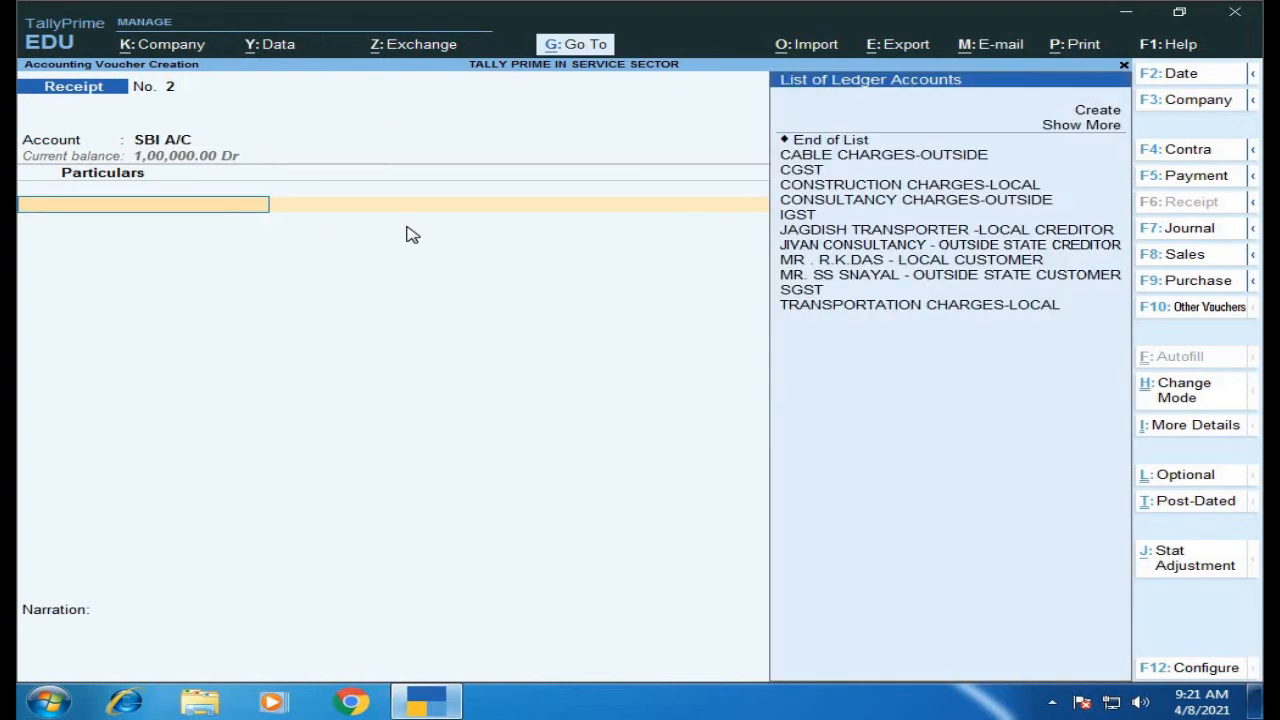
key("Down")
key("Down")
key("Down")
key("Down")
key("Down")
key("Down")
key("Down")
key("Down")
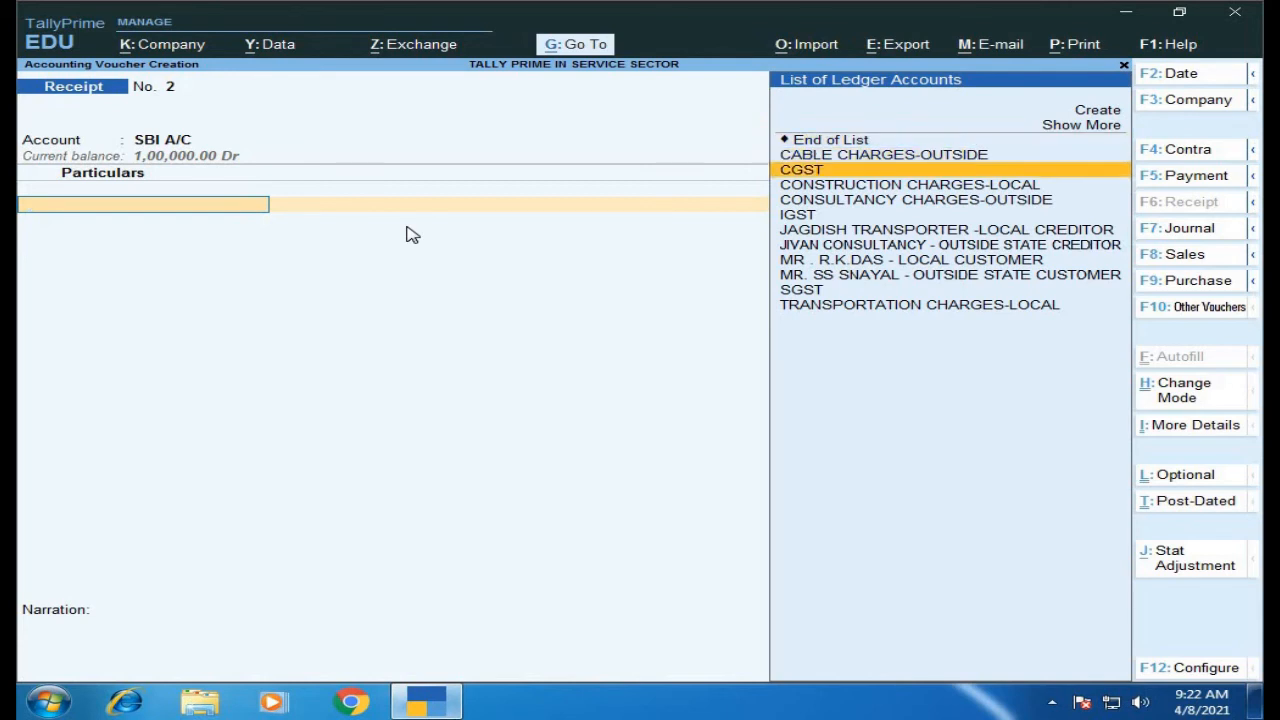
key("Down")
key("Down")
key("Down")
key("Down")
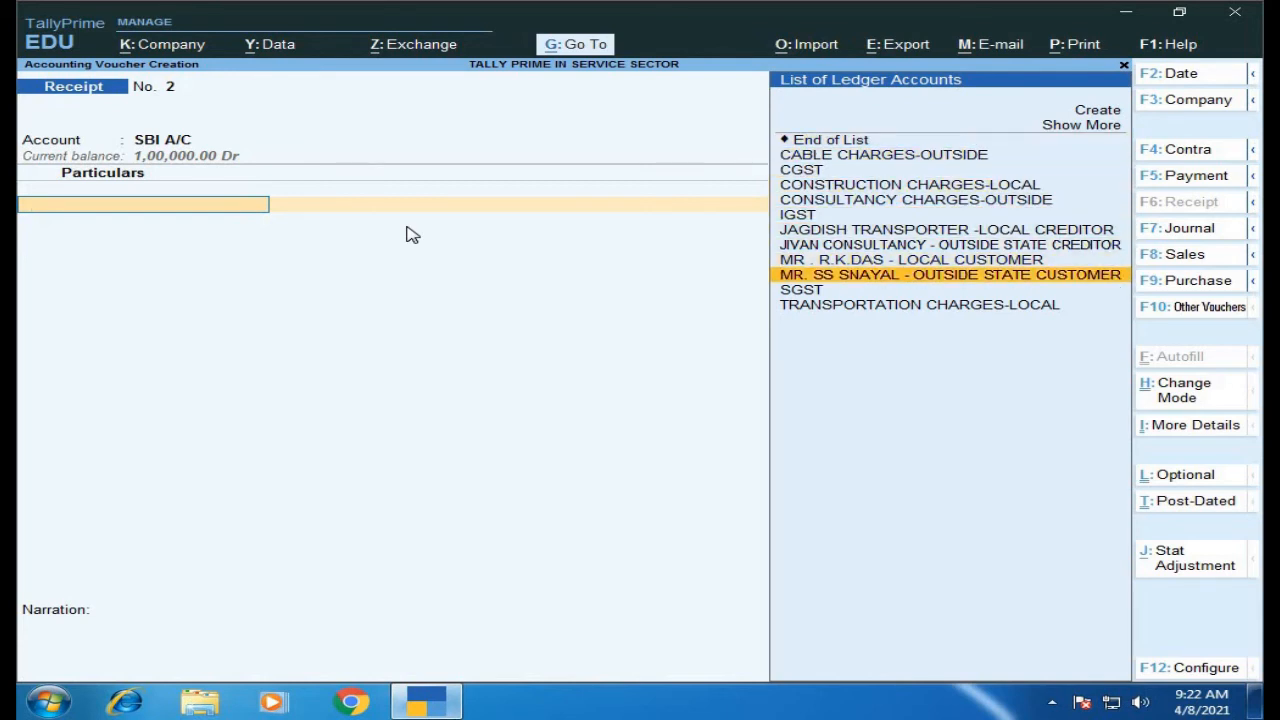
key("Return")
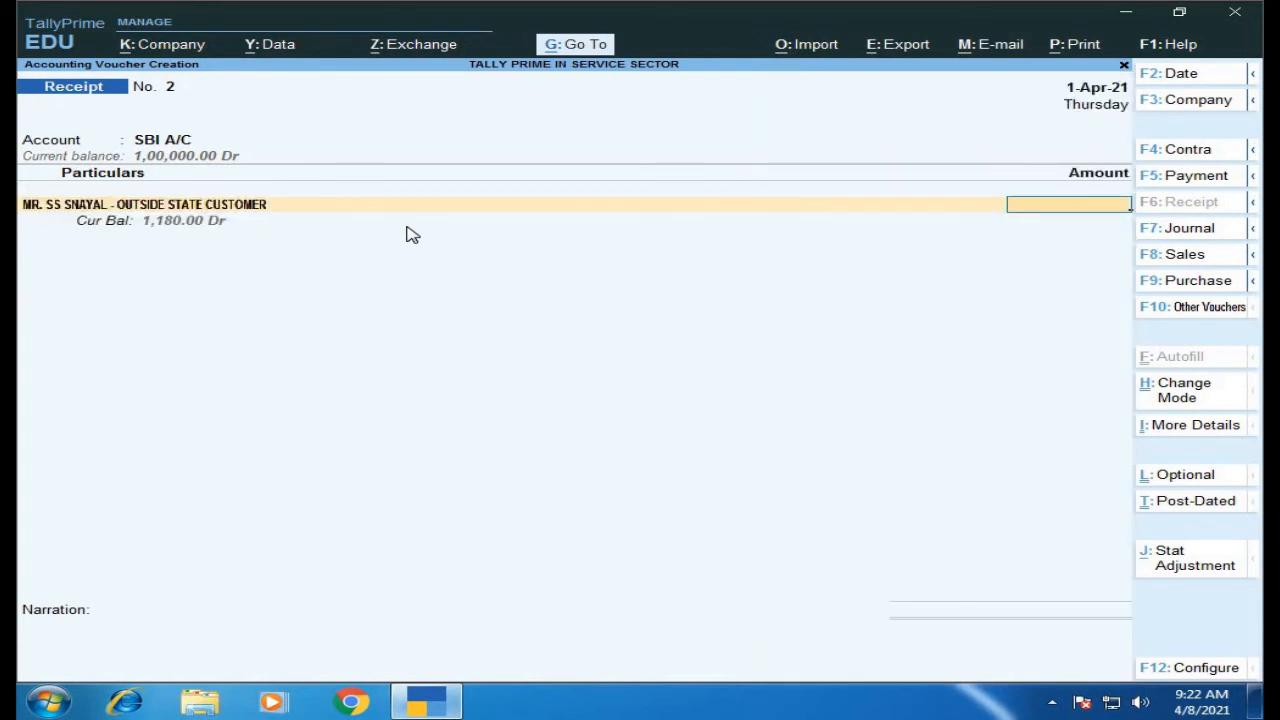
Enter 1,180 as the outside-state customer's receipt amount and allocate it as Agst Ref to bill 2.
type("1180")
key("Return")
key("Return")
key("Return")
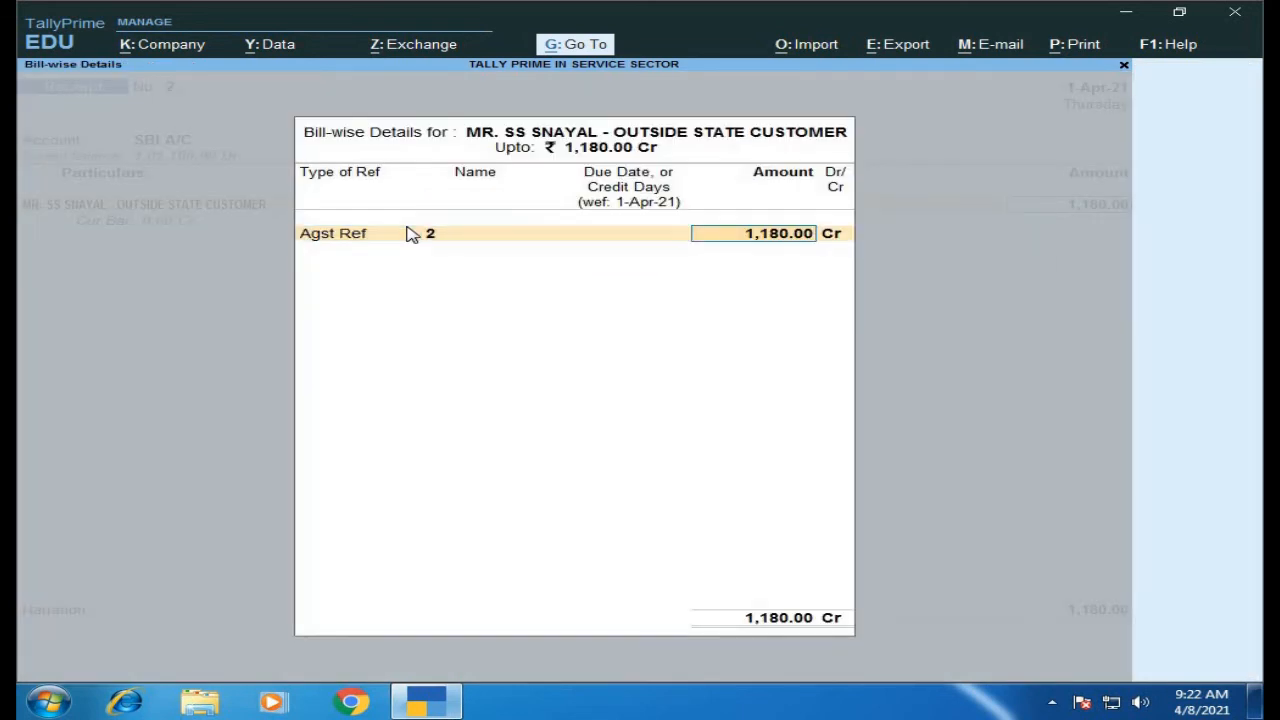
key("Return")
key("Return")
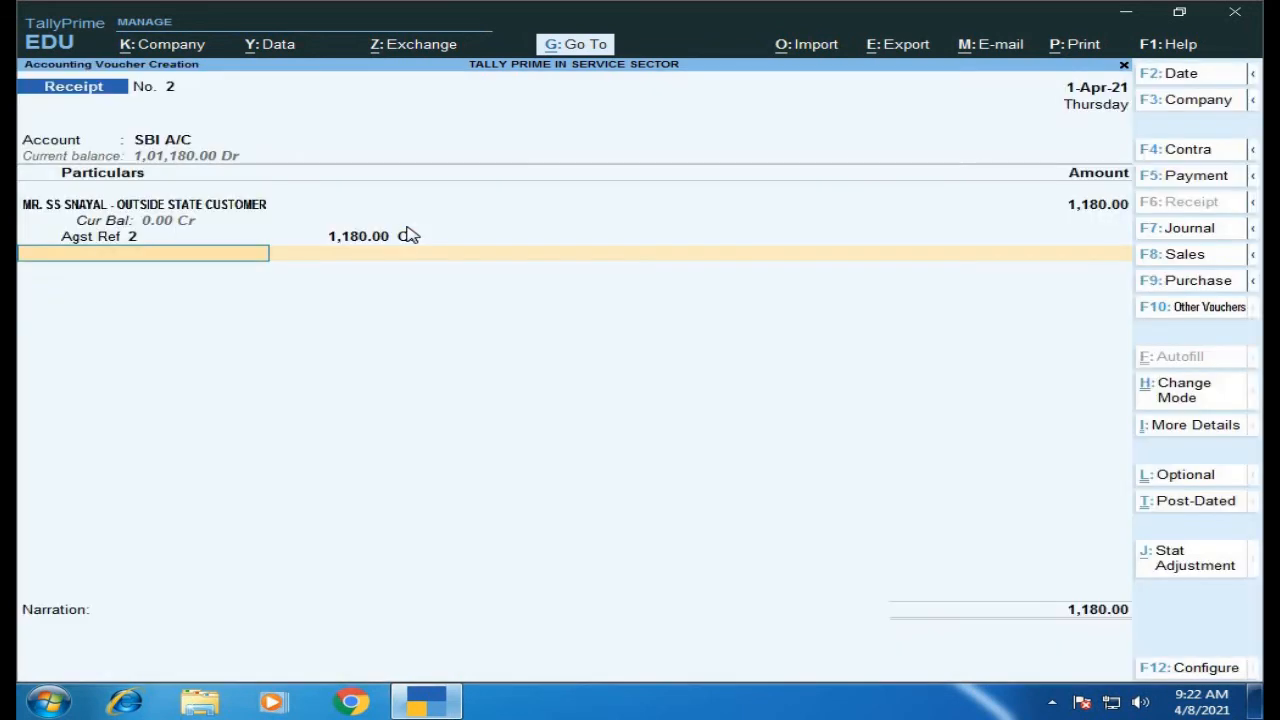
End the particulars, accept the Cheque/DD bank allocation dated 1-Apr-21 with instrument number and bank name blank, and save the SBI receipt.
key("Return")
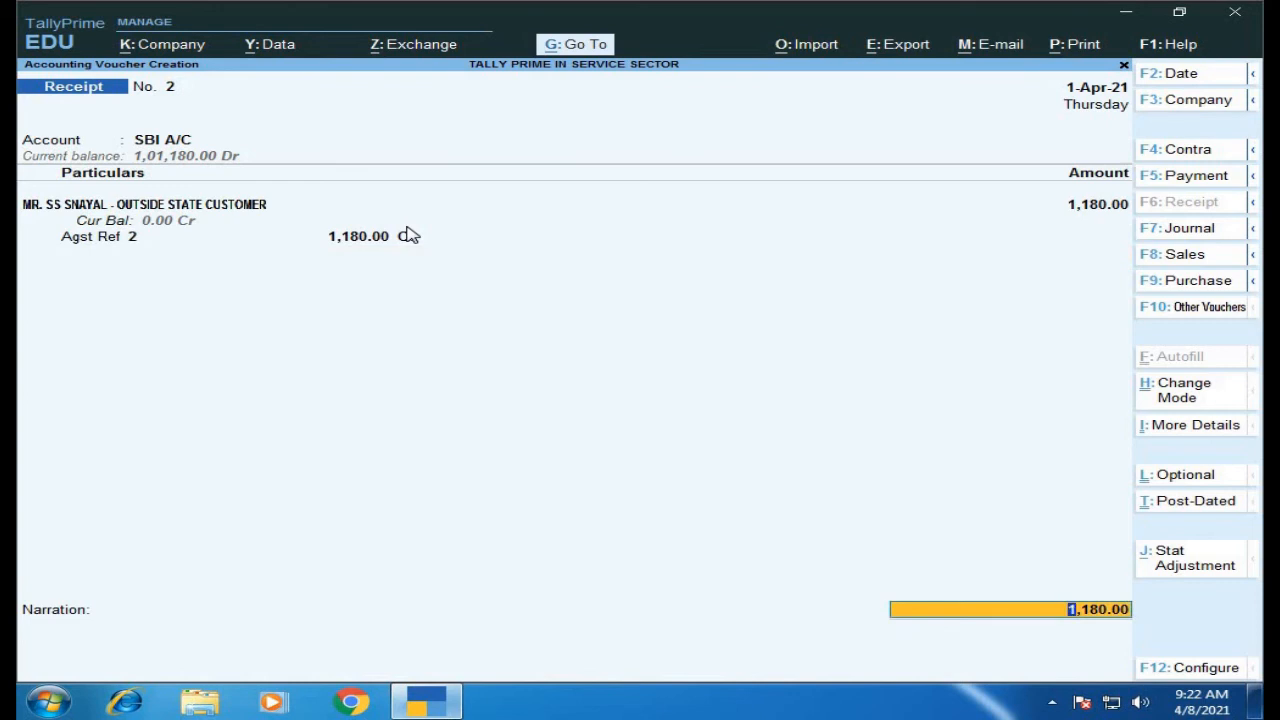
key("Return")
key("Return")
key("Return")
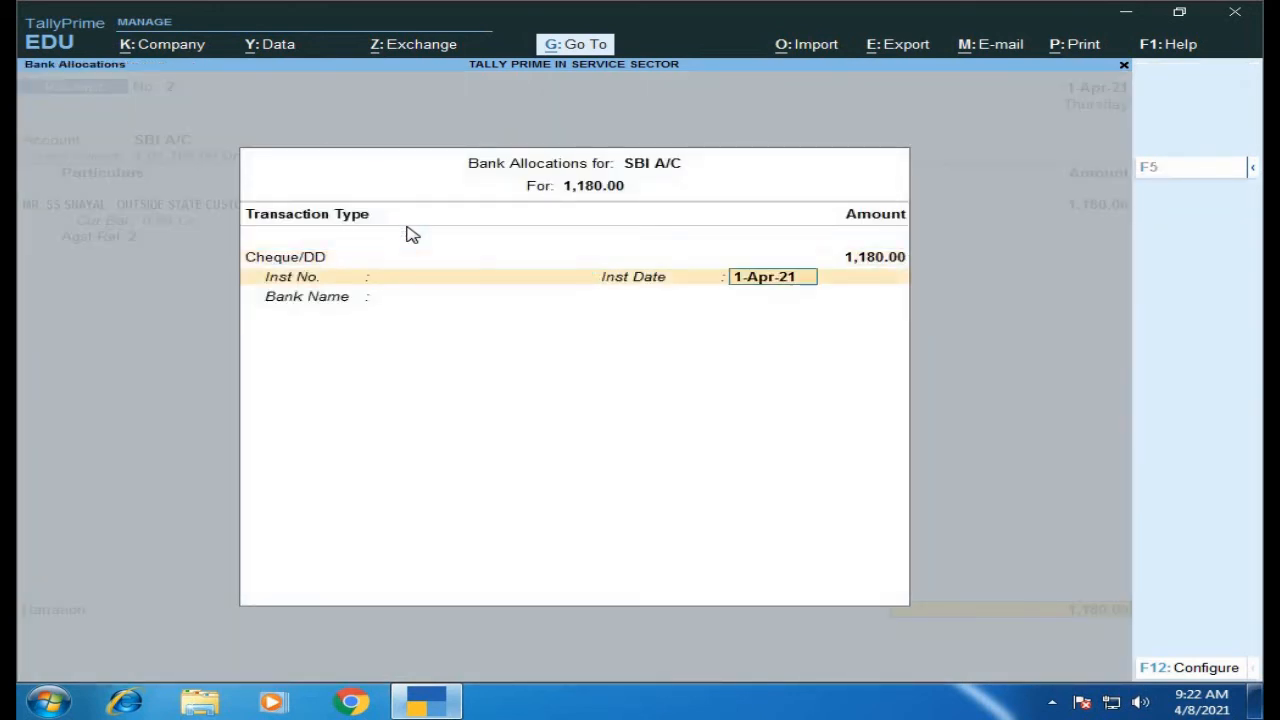
key("Return")
key("Return")
key("Return")
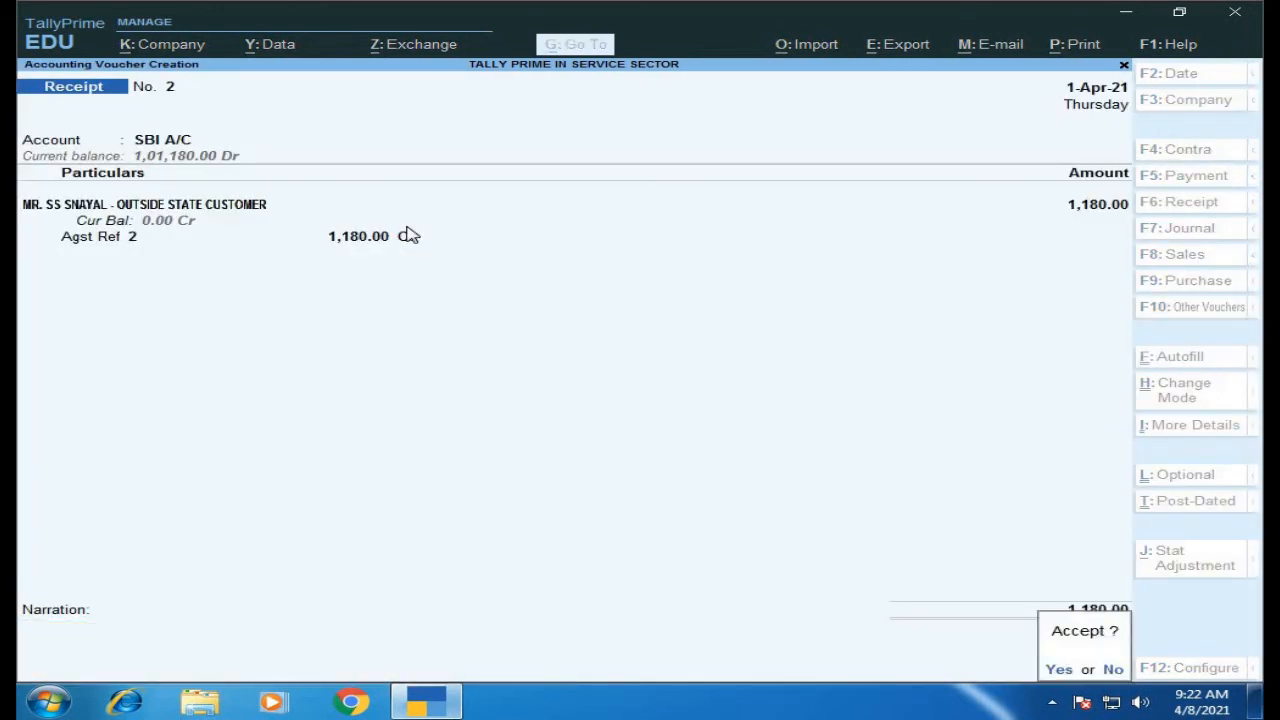
key("Return")
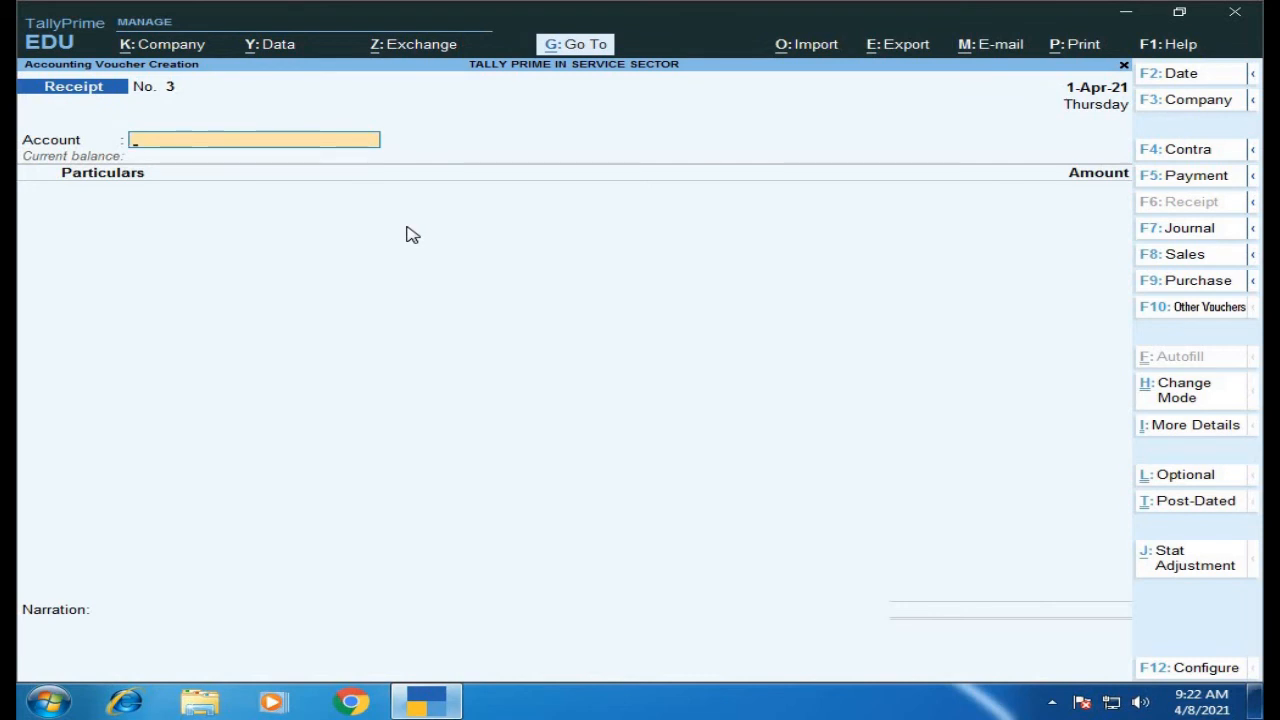
Start a payment voucher with Cash as the paying account.
key("F5")
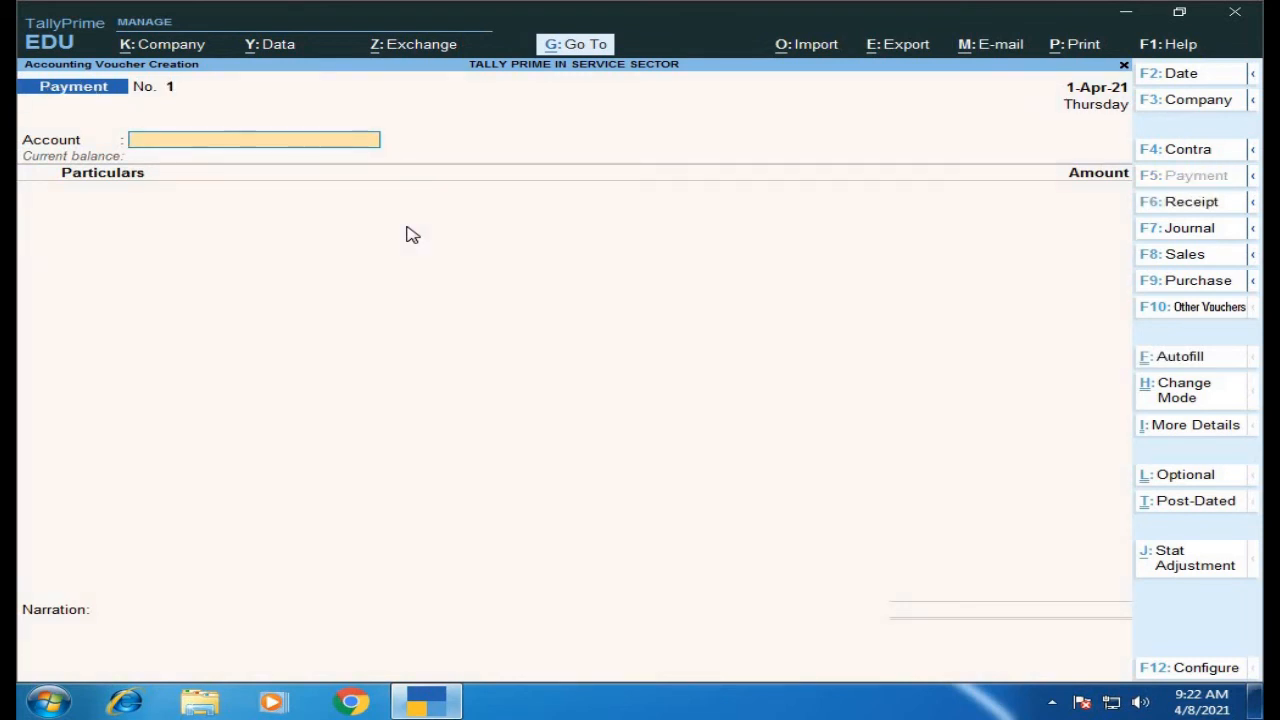
type("C")
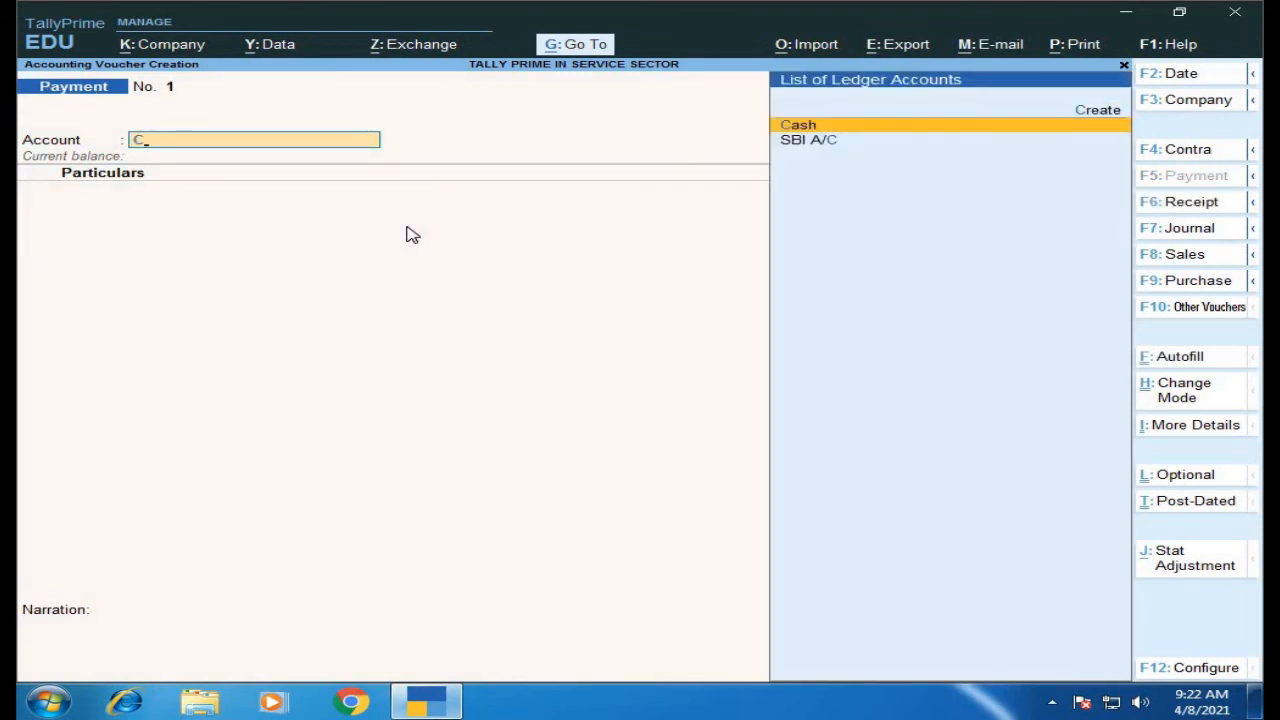
key("Return")
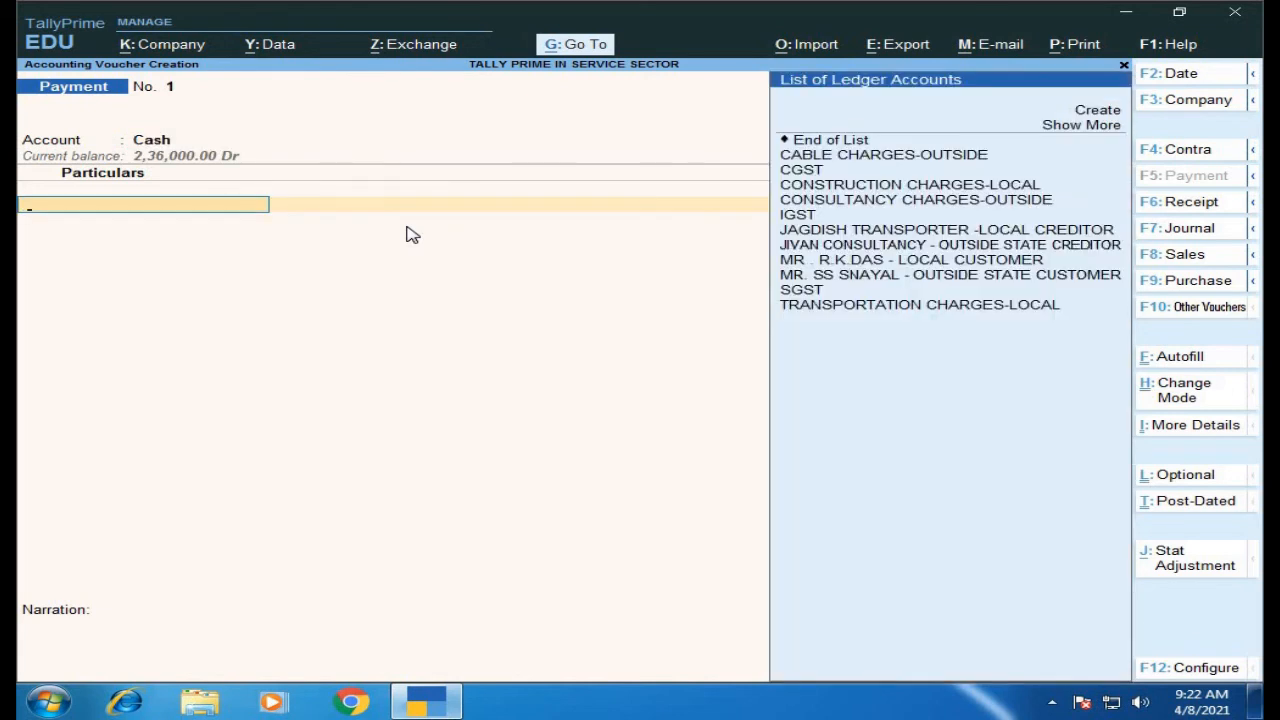
Choose the JAGDISH TRANSPORTER -LOCAL CREDITOR ledger in the particulars of the cash payment voucher.
key("Down")
key("Down")
key("Down")
key("Down")
key("Down")
key("Down")
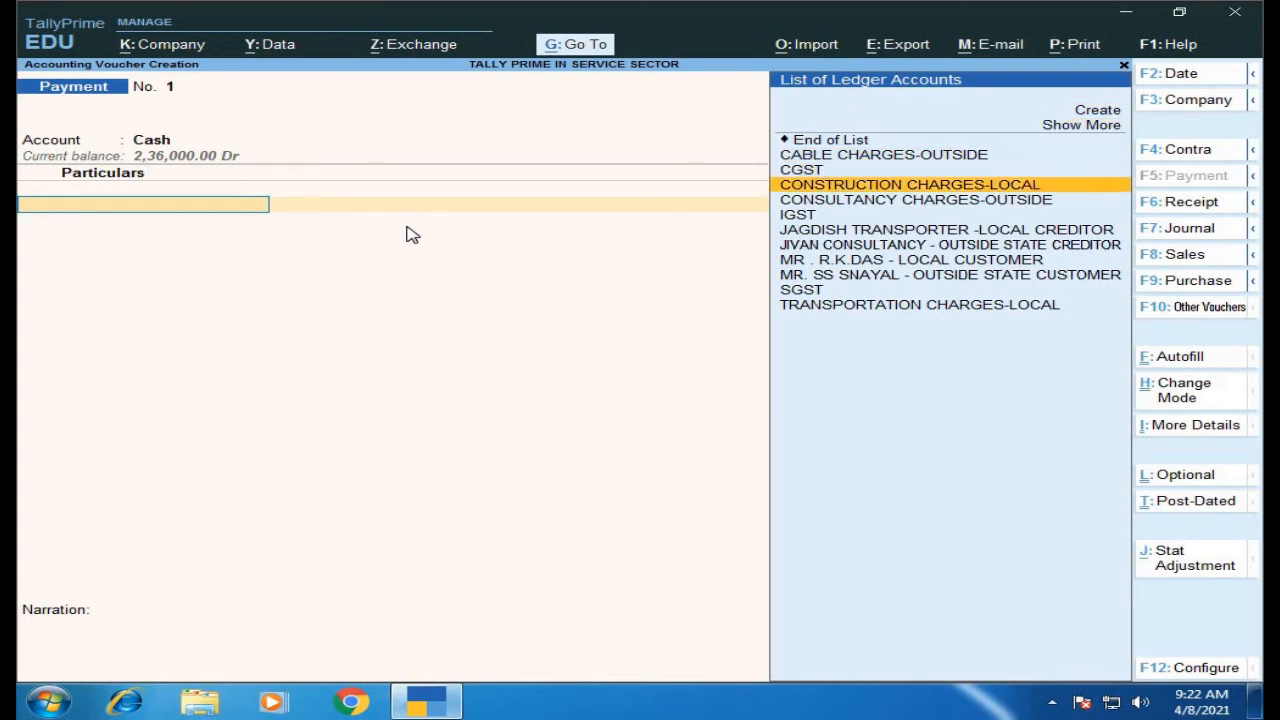
key("Down")
key("Down")
key("Down")
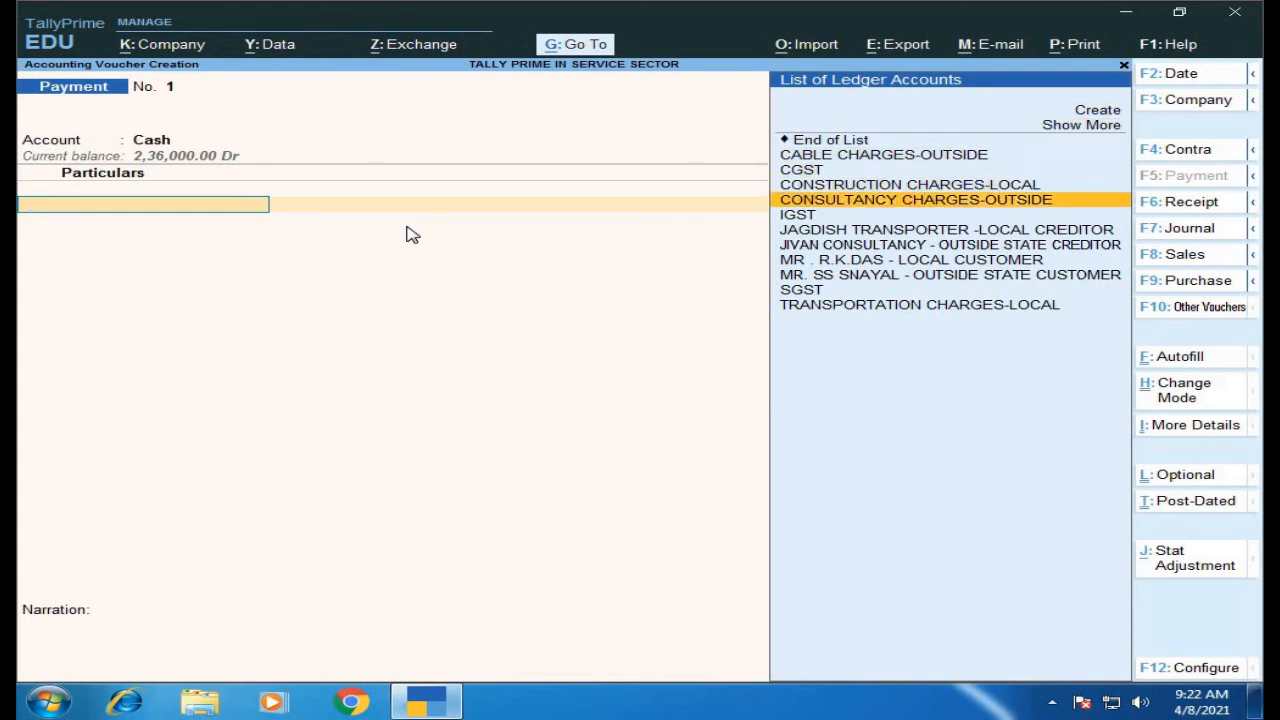
key("Return")
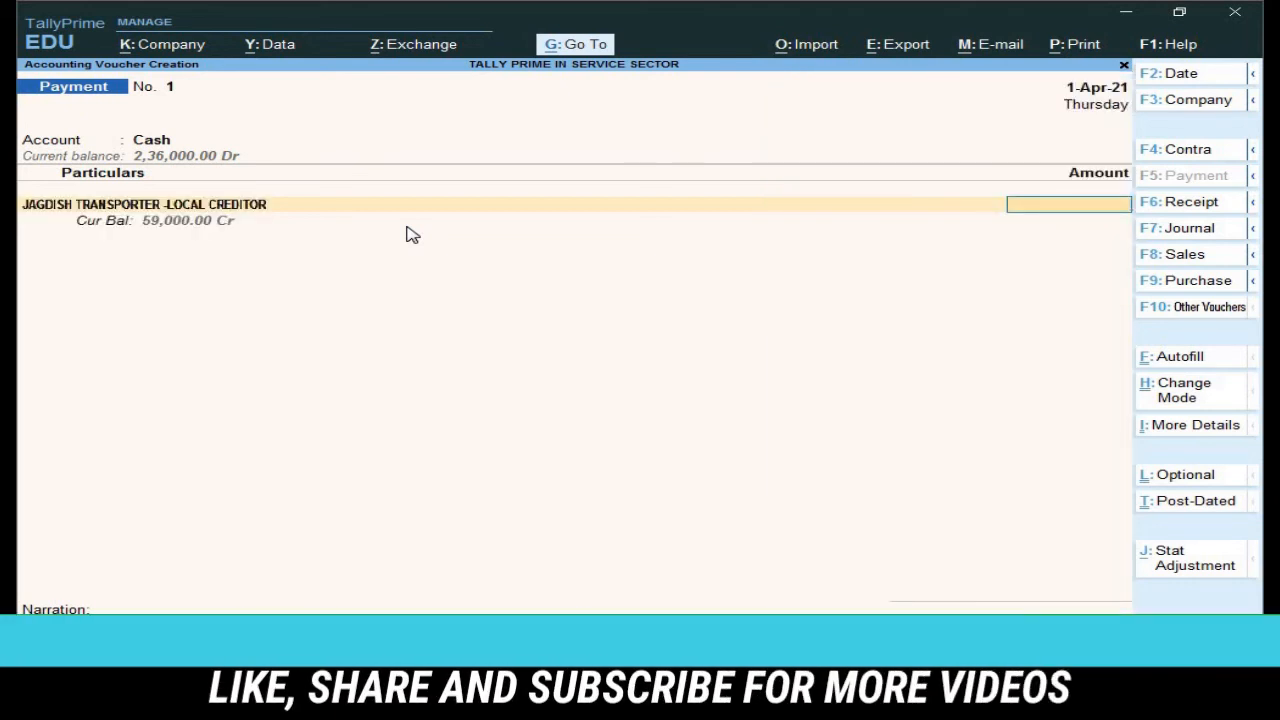
Enter 59,000 as the local creditor's payment amount and allocate it as Agst Ref to bill 1.
type("5900")
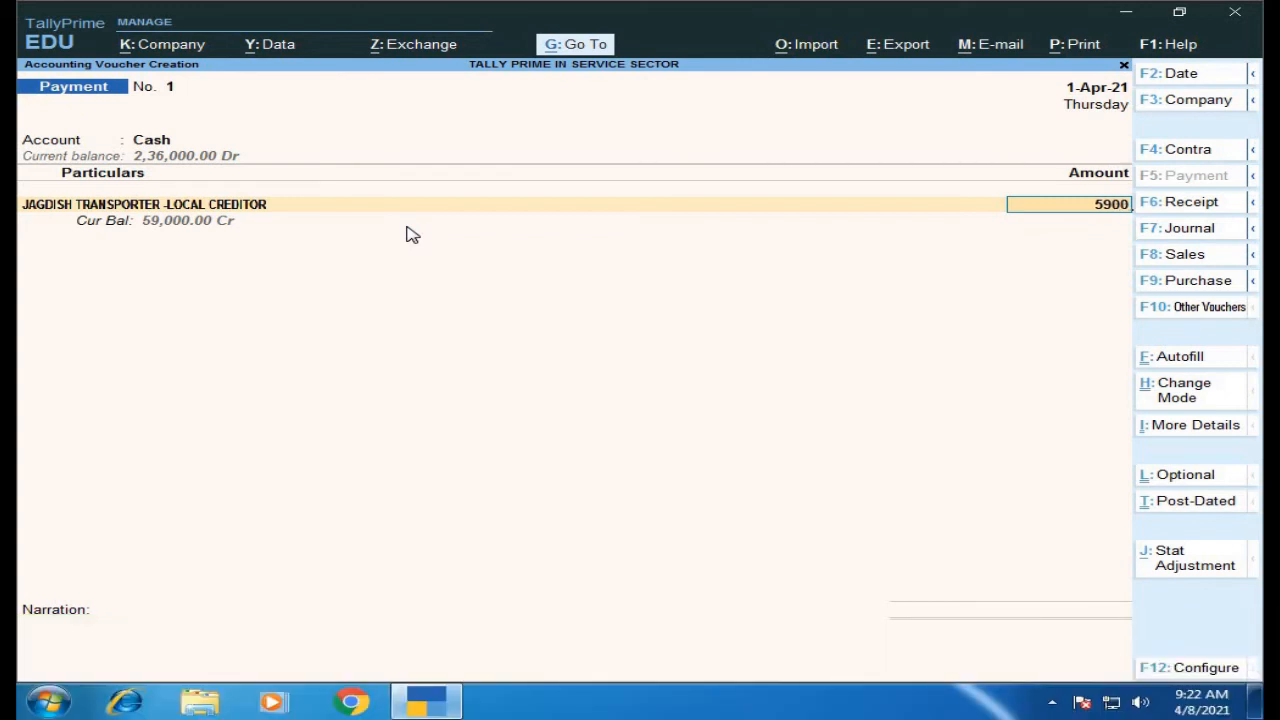
type("0")
key("Return")
key("Return")
key("Return")
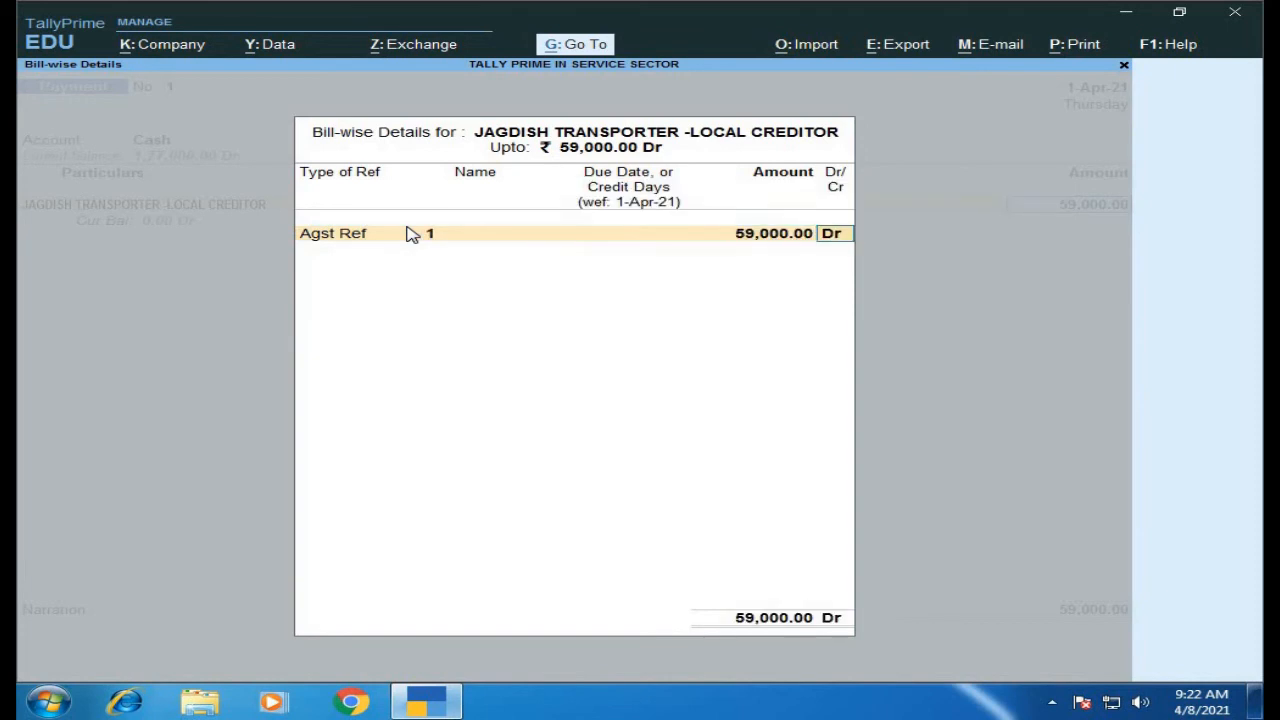
key("Return")
End the bill-wise details and particulars, leave the narration blank, and save the cash payment voucher.
key("Return")
key("Return")
key("Return")
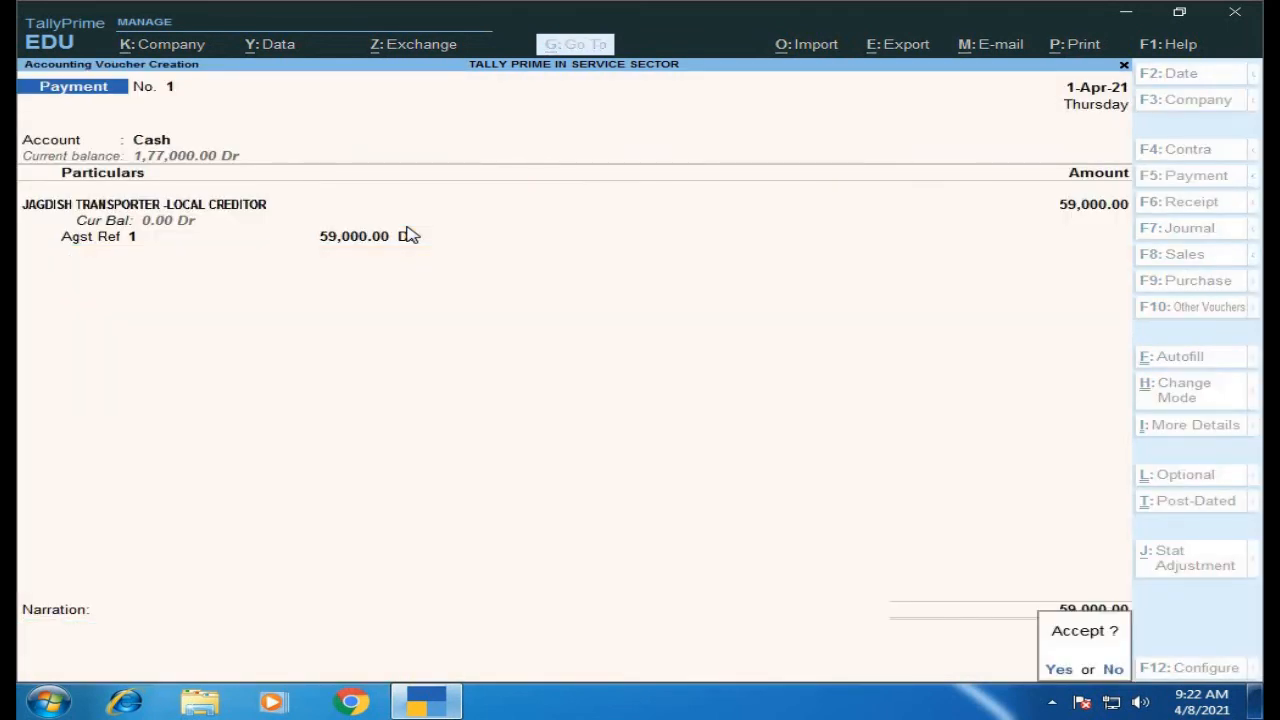
key("Return")
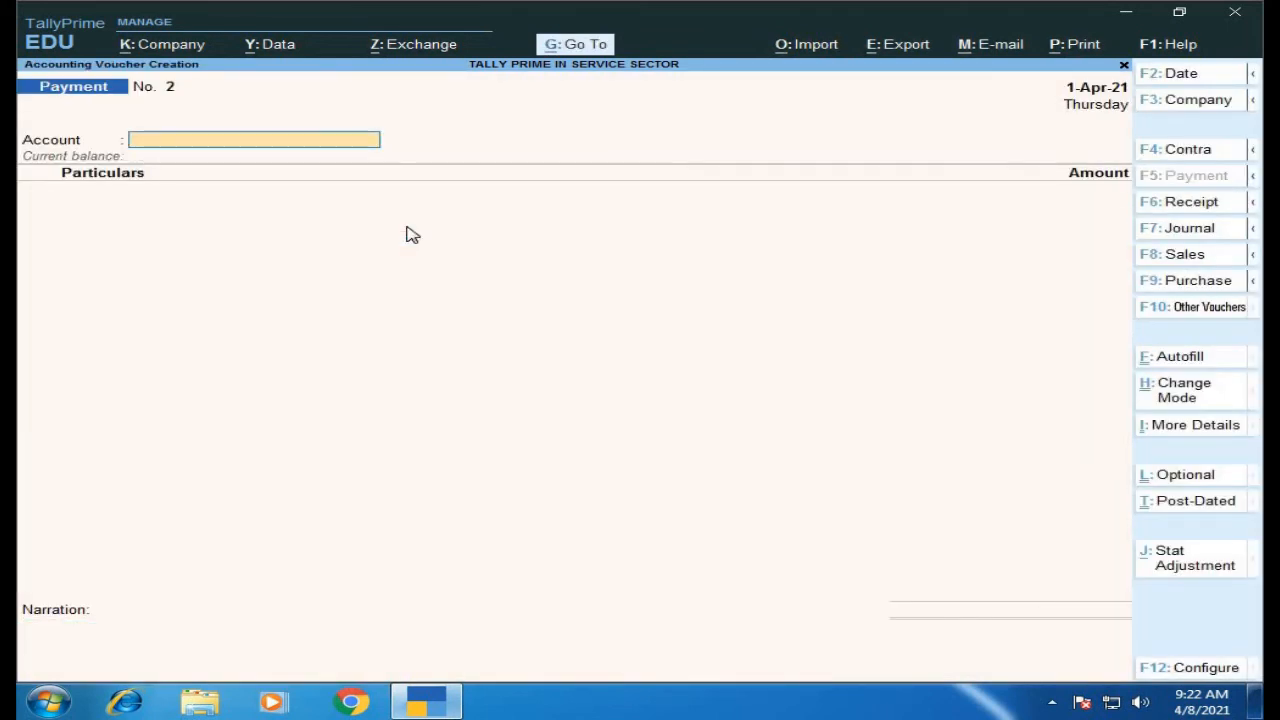
type("S")
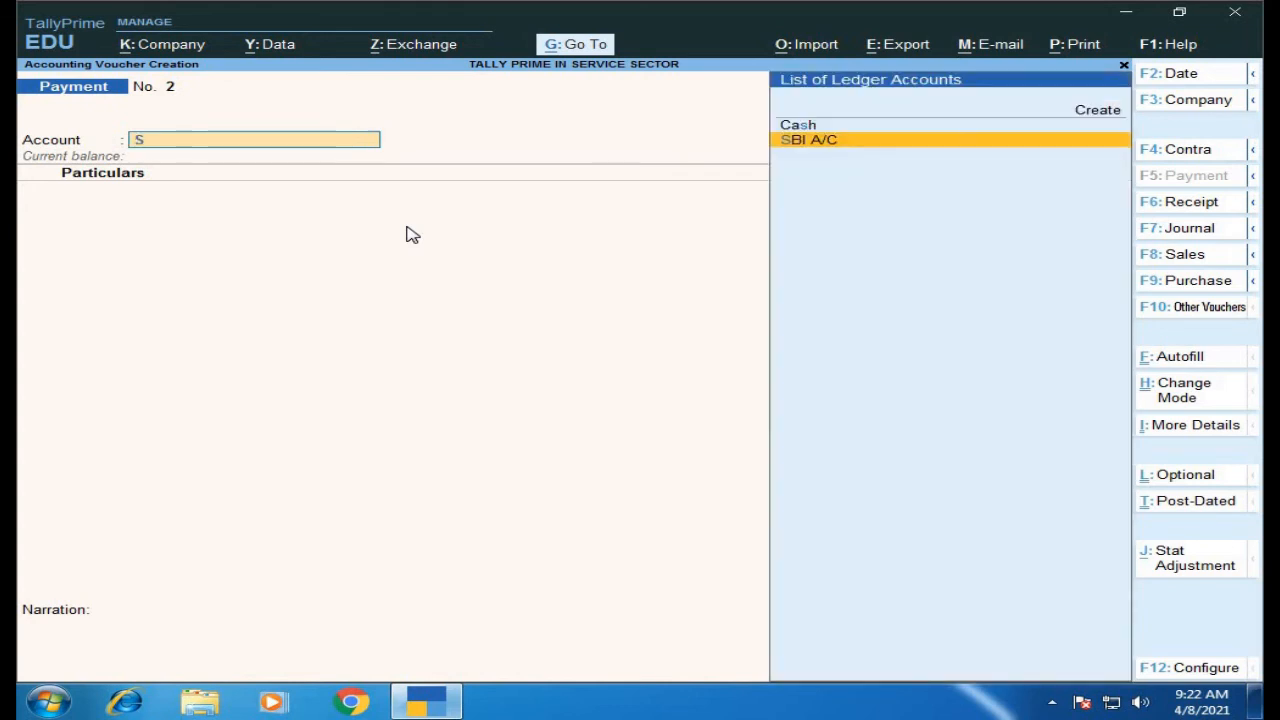
key("Return")
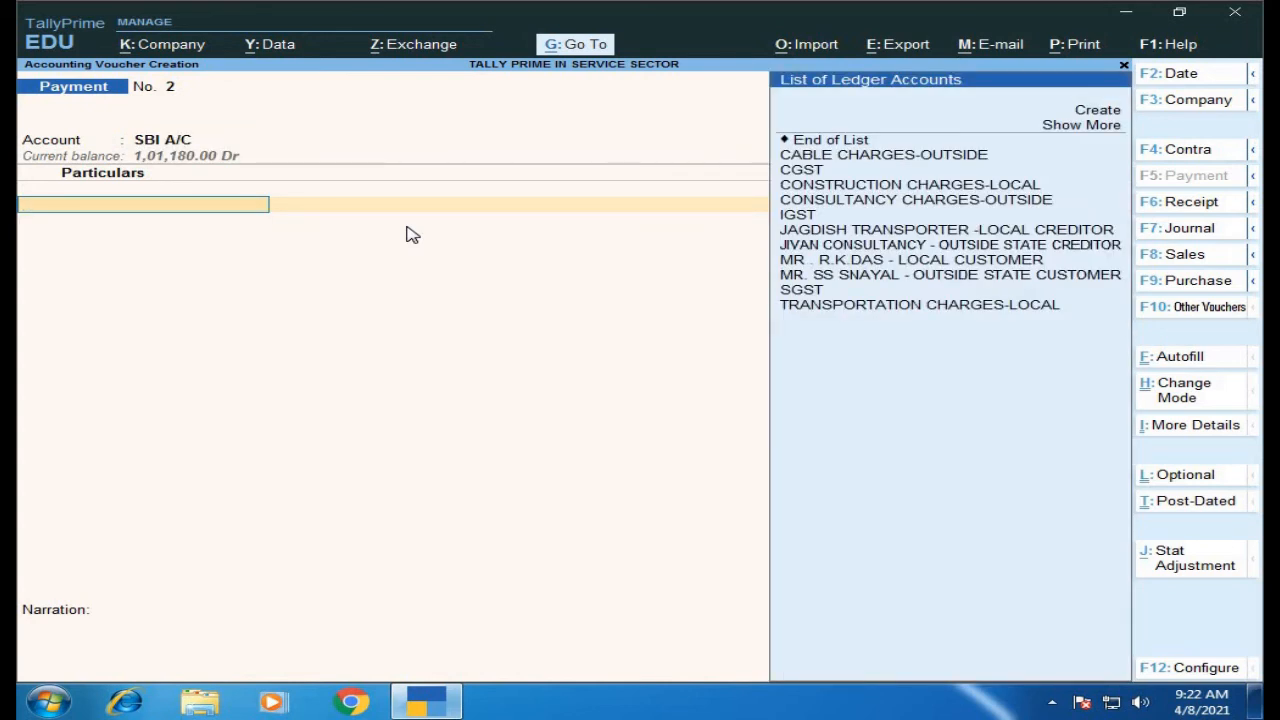
key("Down")
key("Down")
key("Down")
key("Down")
key("Down")
key("Down")
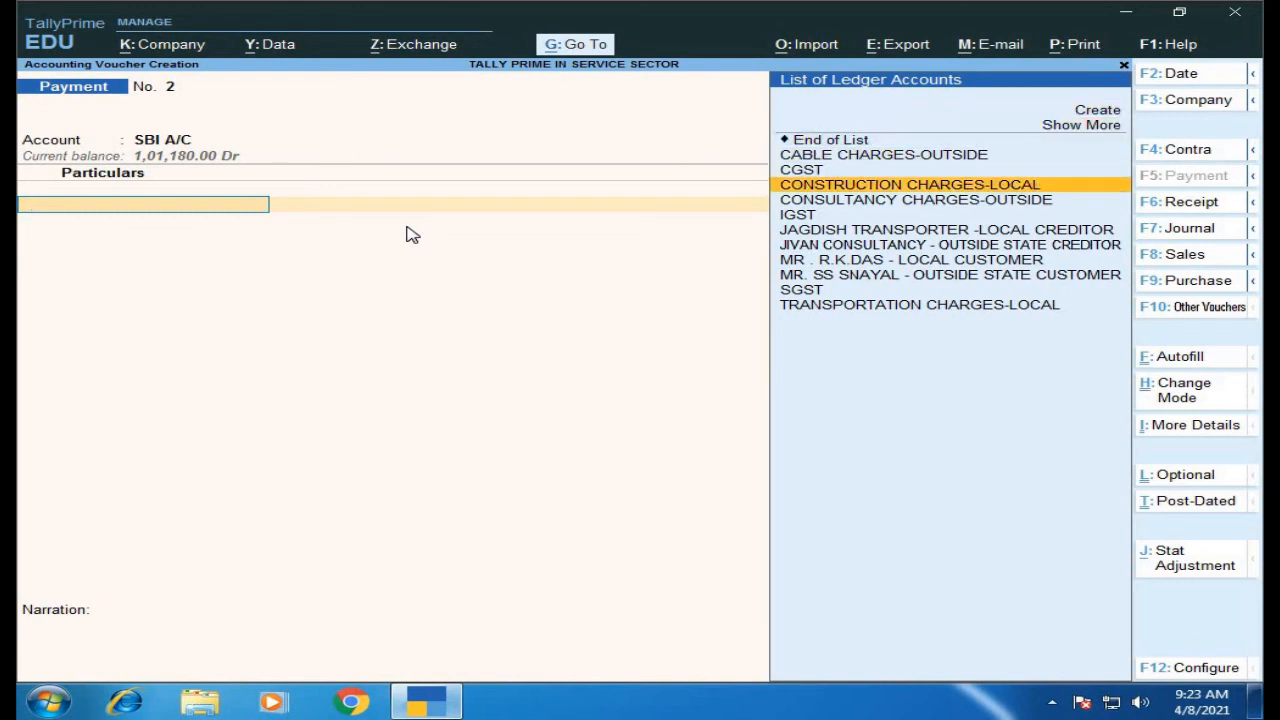
key("Down")
key("Down")
key("Down")
key("Down")
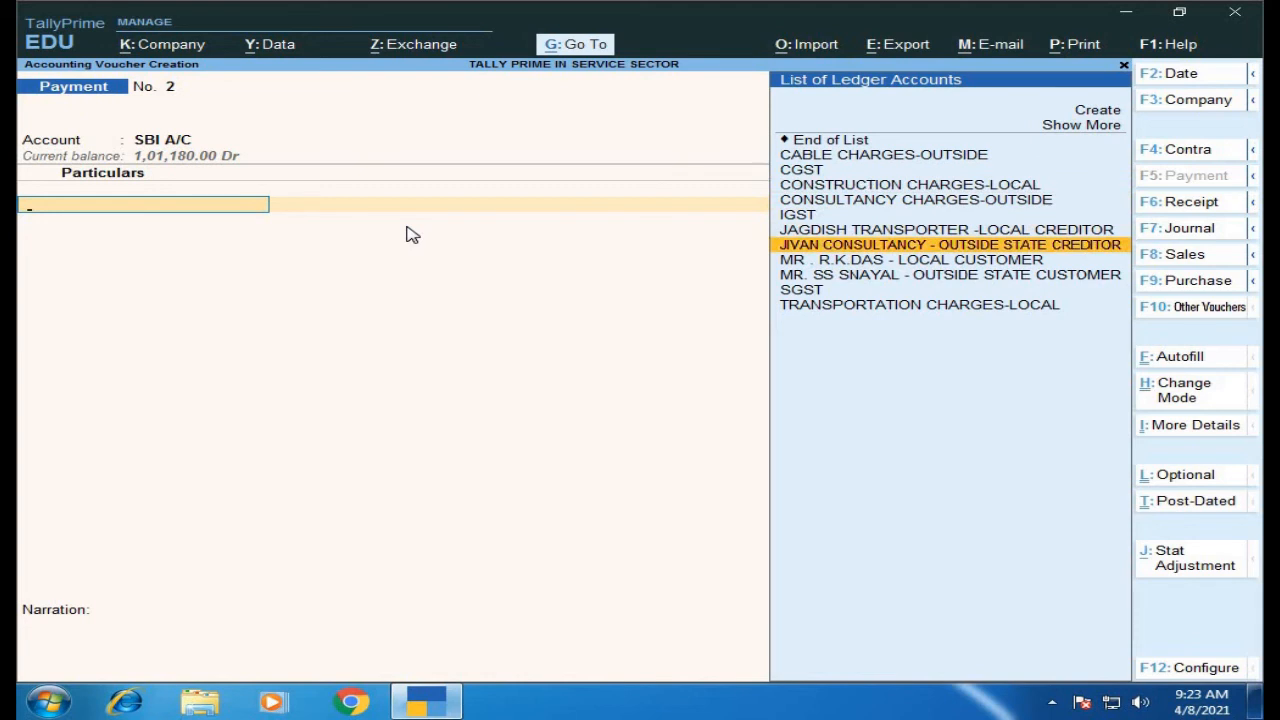
key("Return")
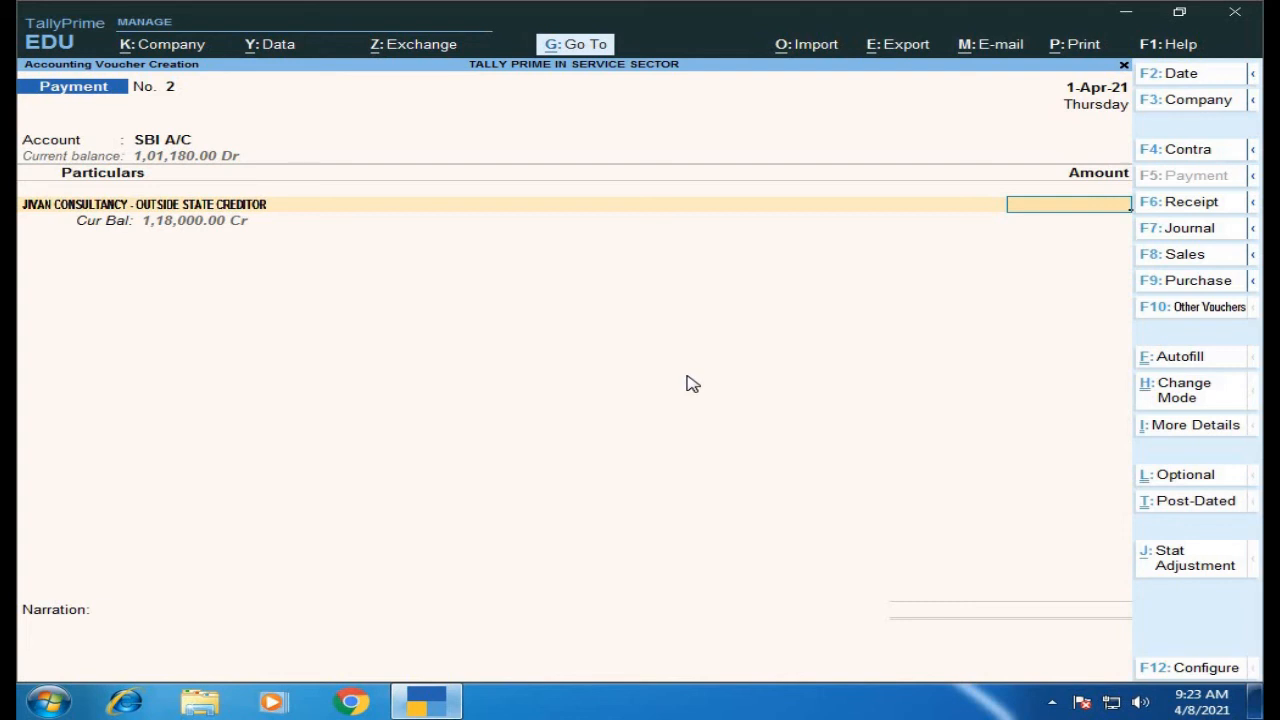
Switch to a contra voucher with SBI A/C as the account and Cash in the particulars for 50,000.
key("F4")
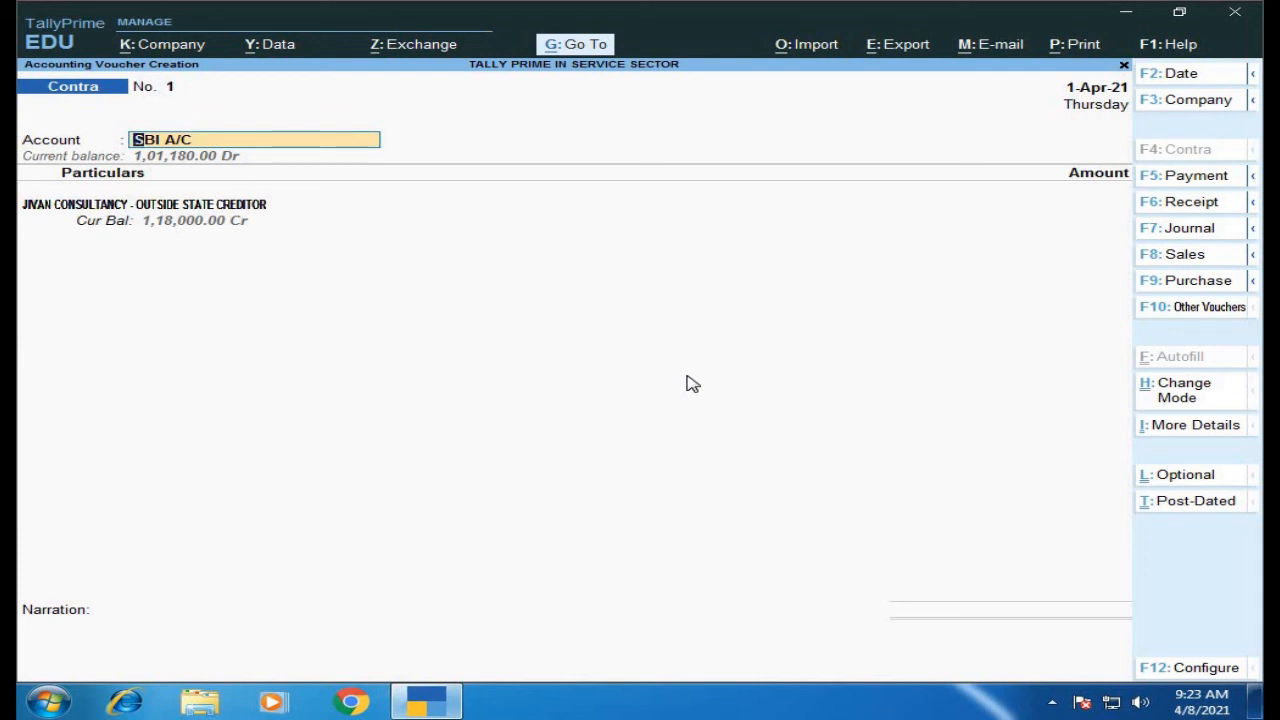
key("Return")
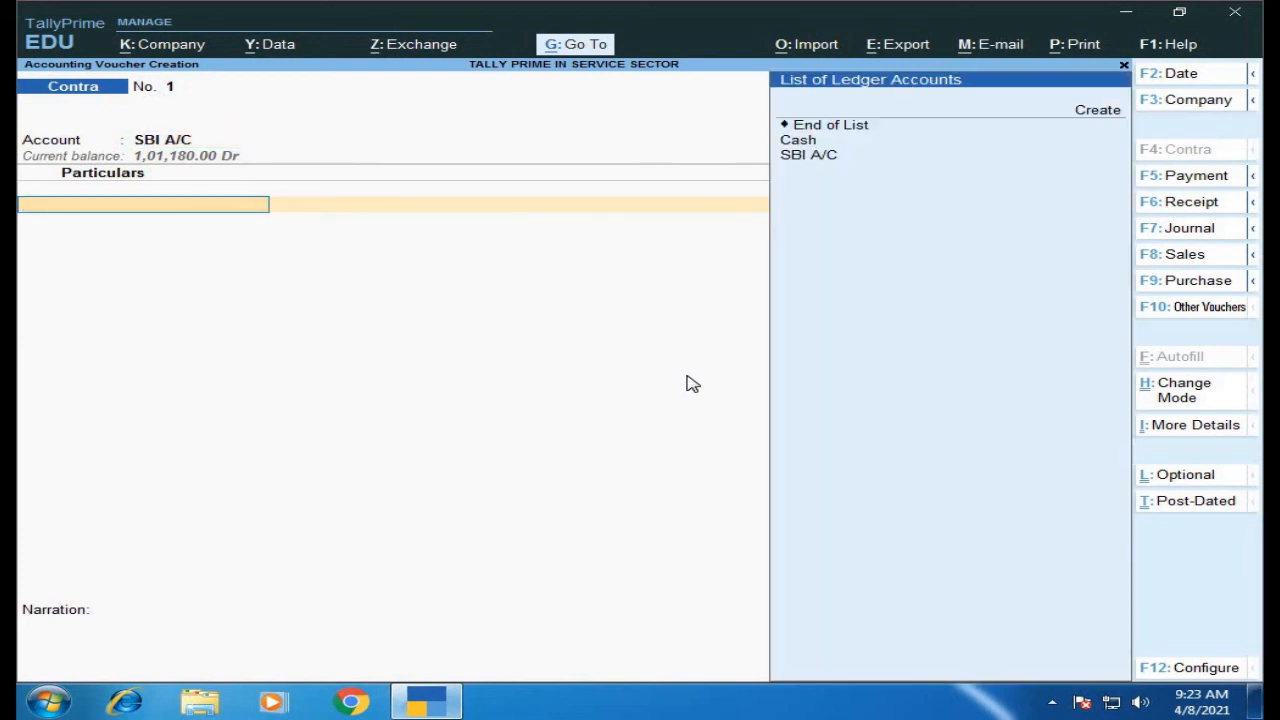
key("Down")
key("Return")
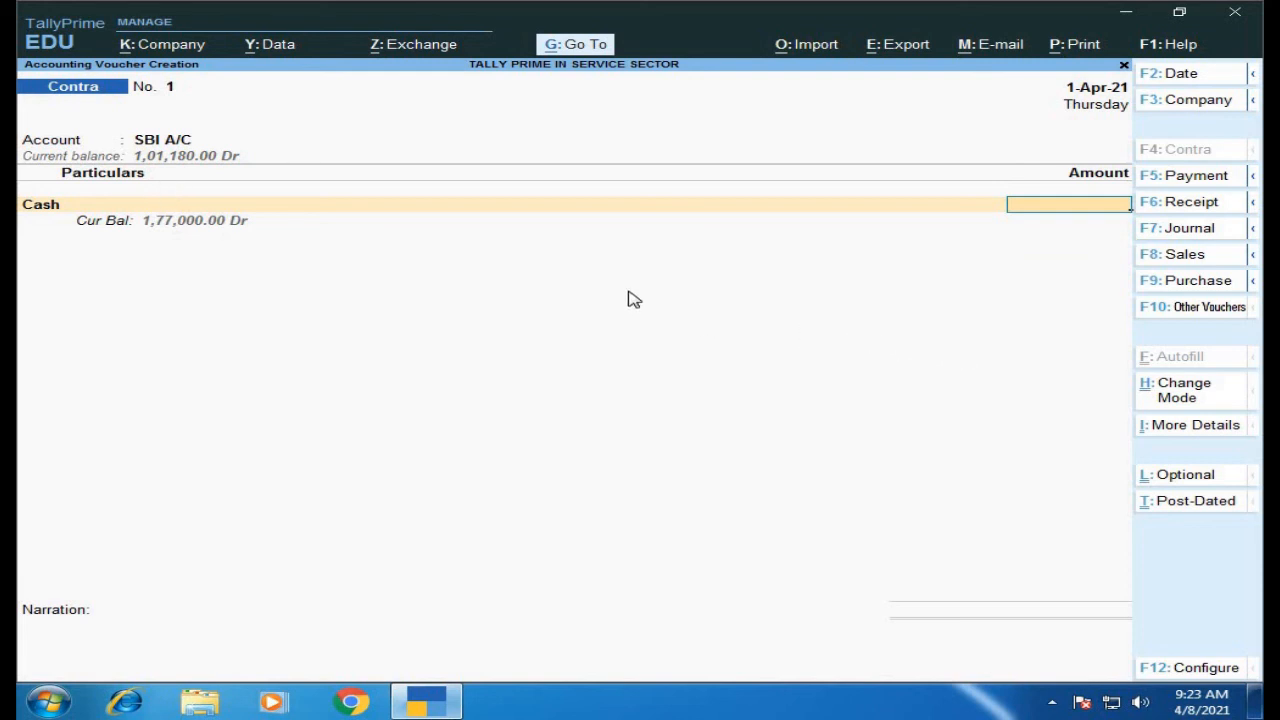
type("50")
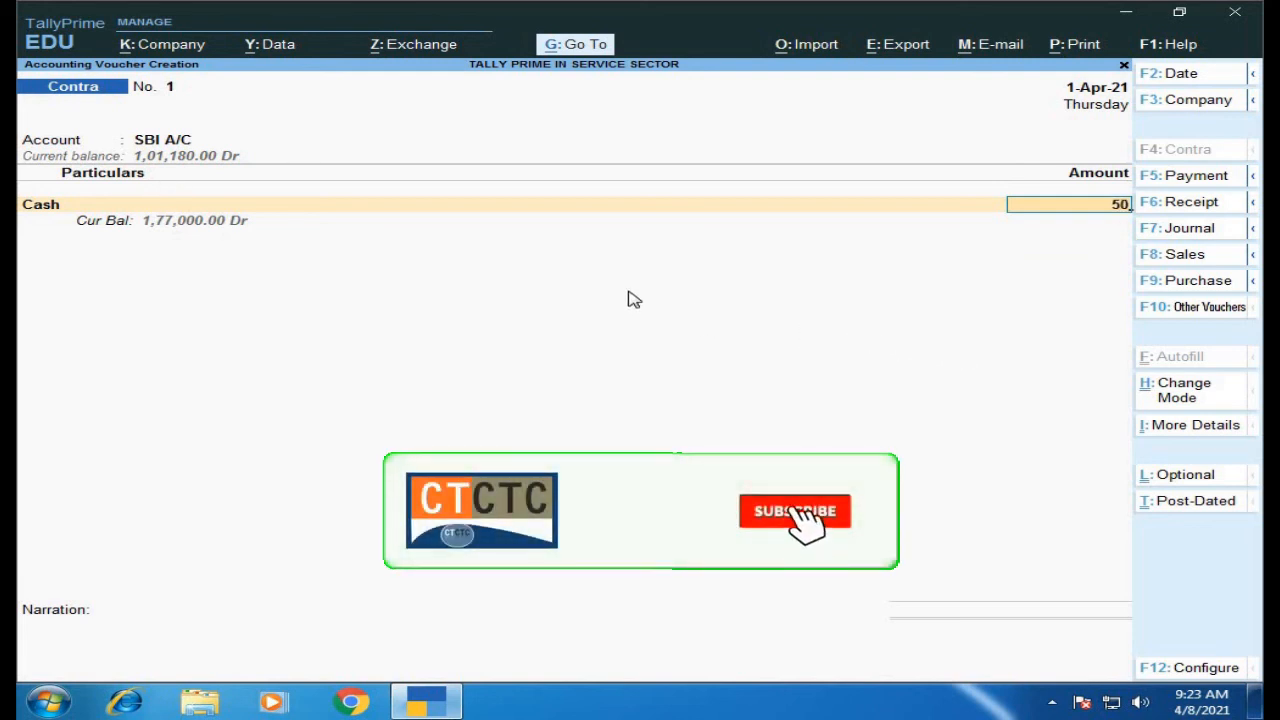
type("000")
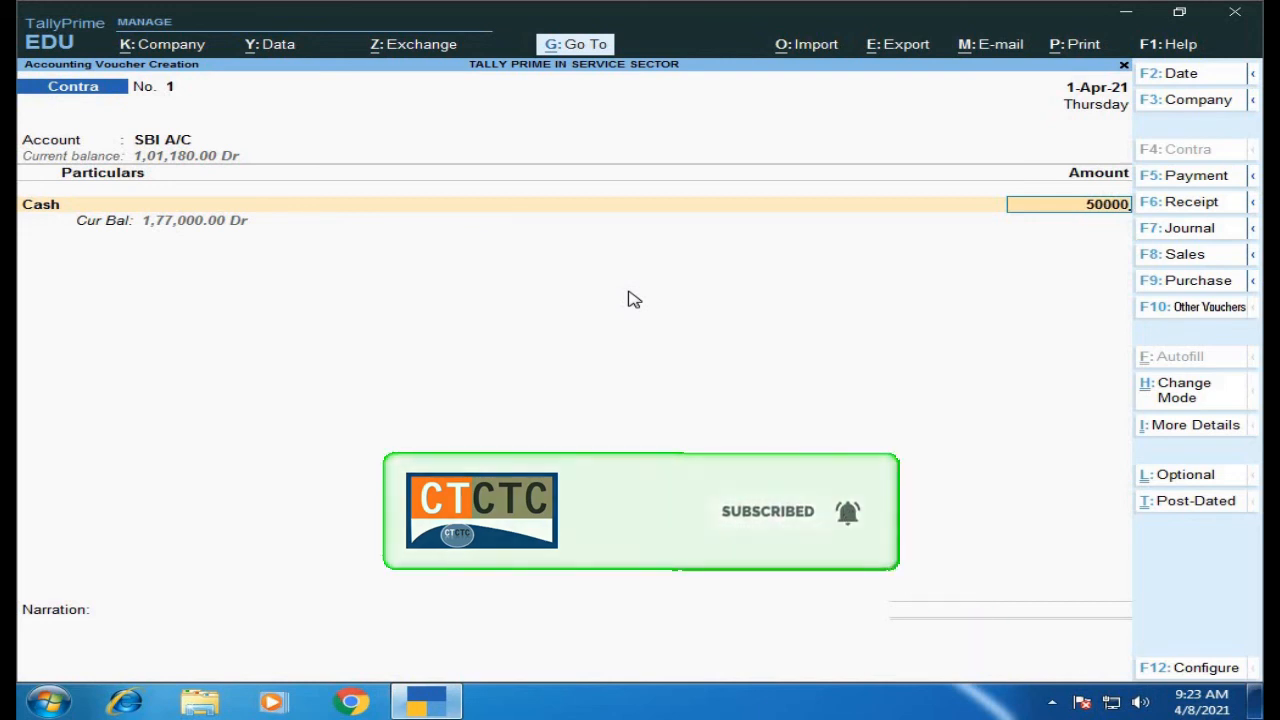
key("Return")
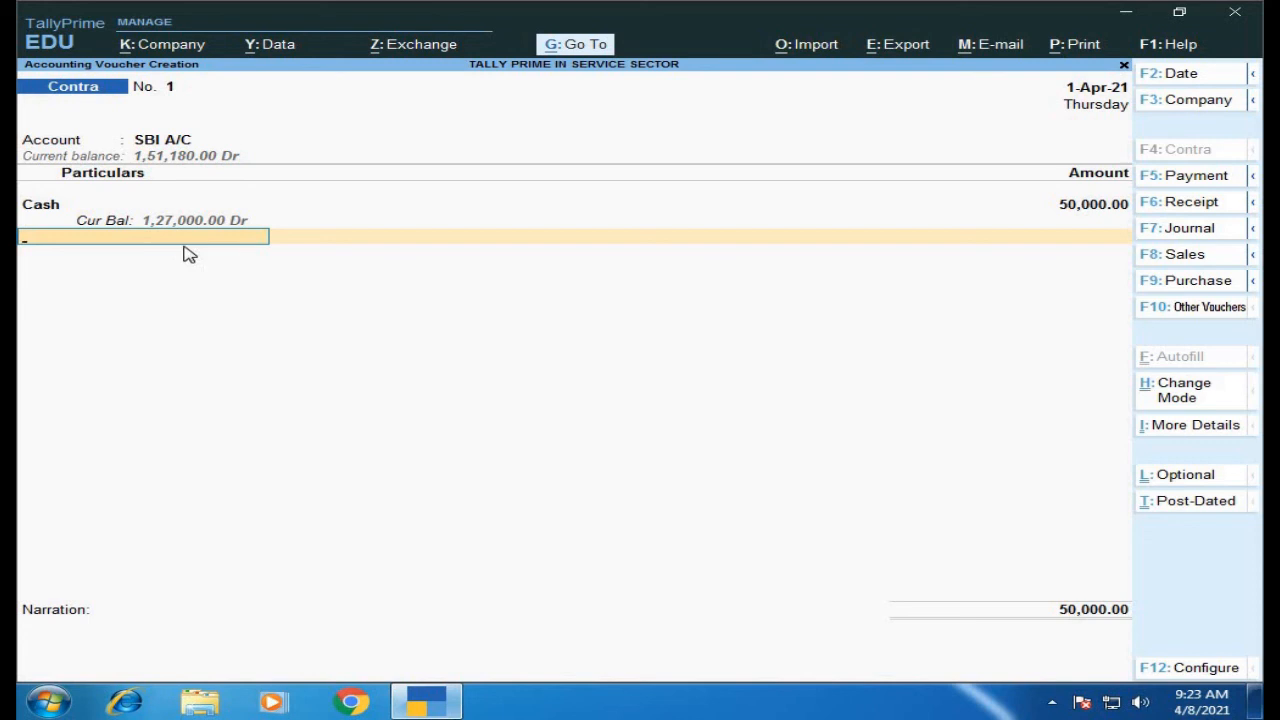
Enter 25 notes of 2000 in the cash denominations and save the contra voucher with a blank narration.
key("Return")
key("Return")
key("Return")
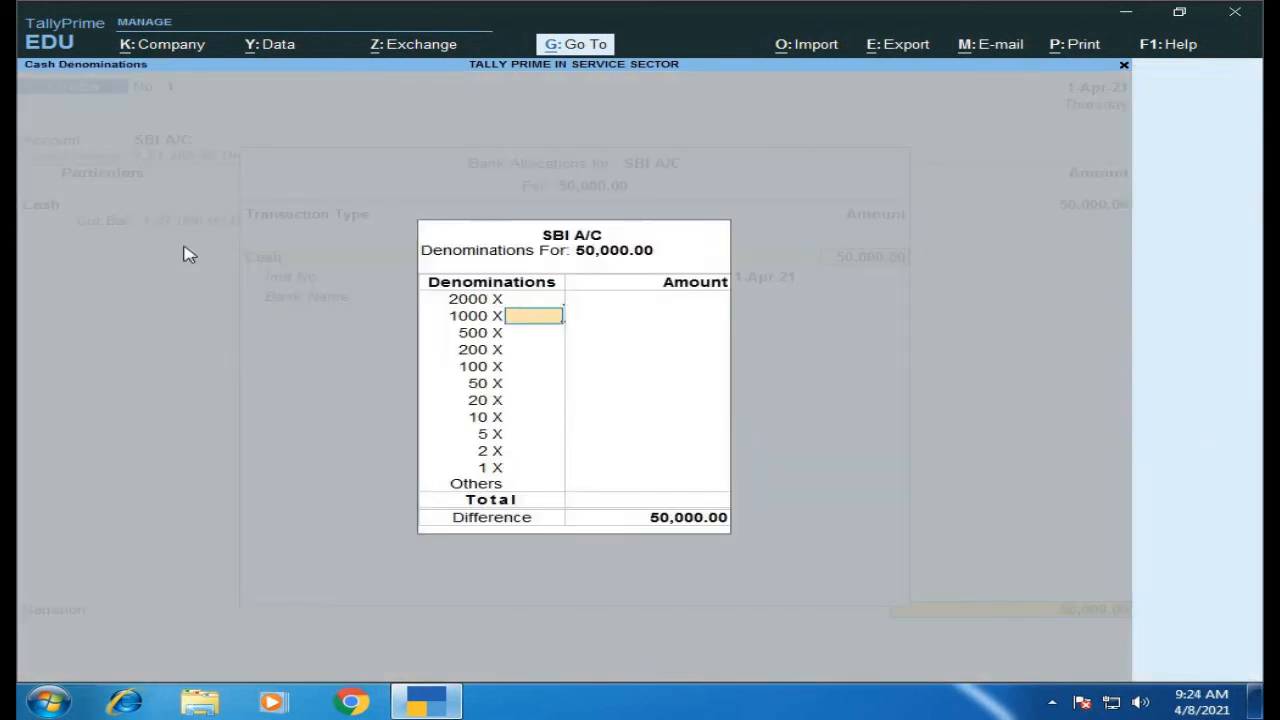
key("Up")
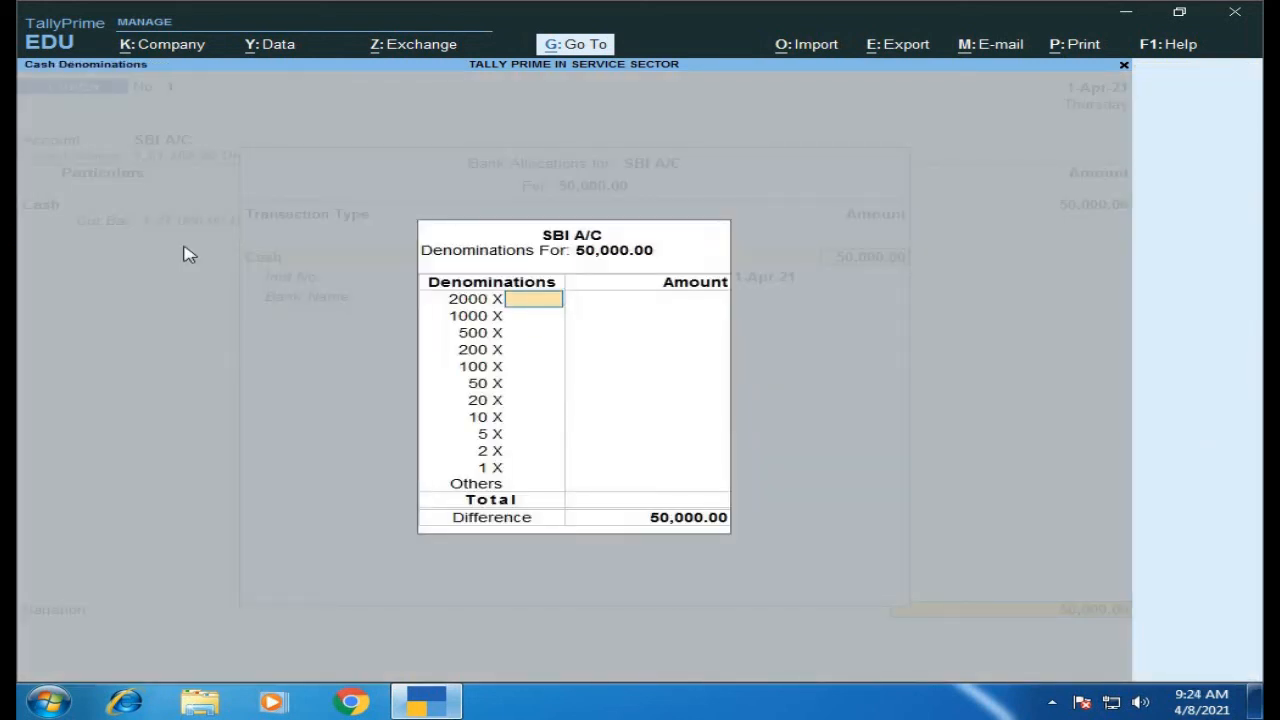
type("25")
key("Return")
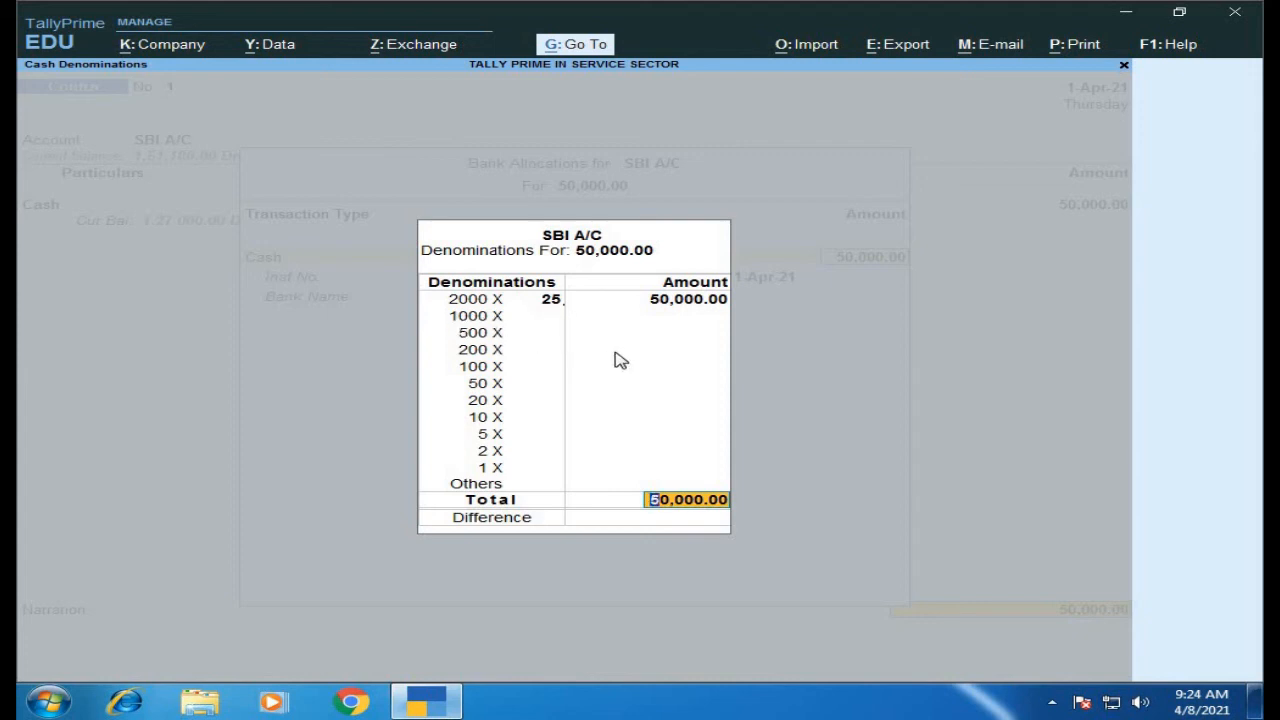
key("Return")
key("Return")
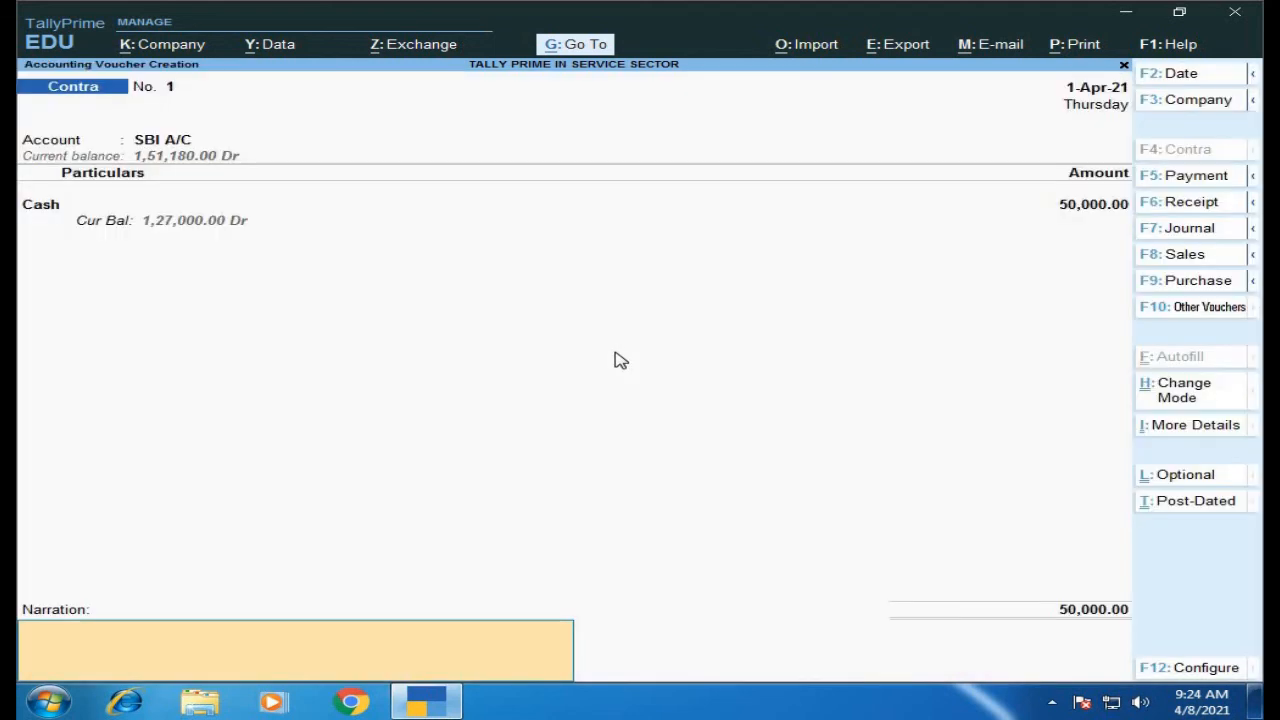
key("Return")
key("Return")
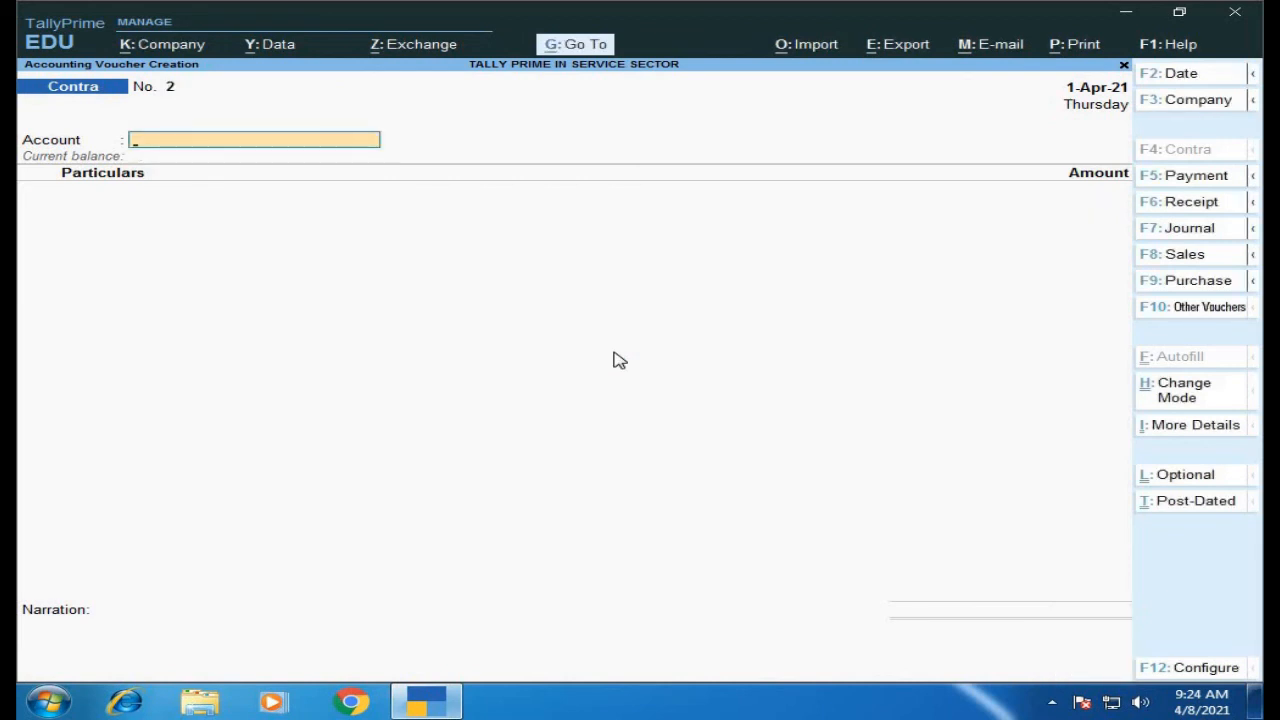
Start a payment voucher with SBI A/C as the paying account.
key("F5")
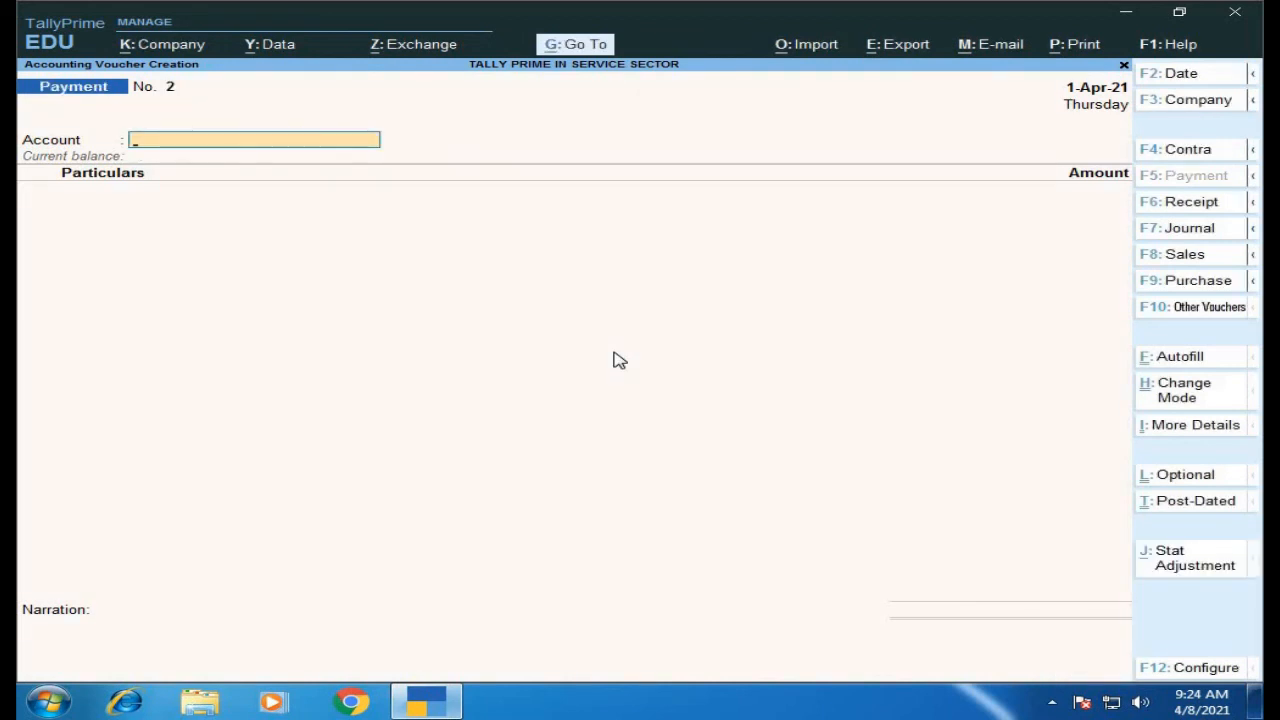
type("s")
key("Return")
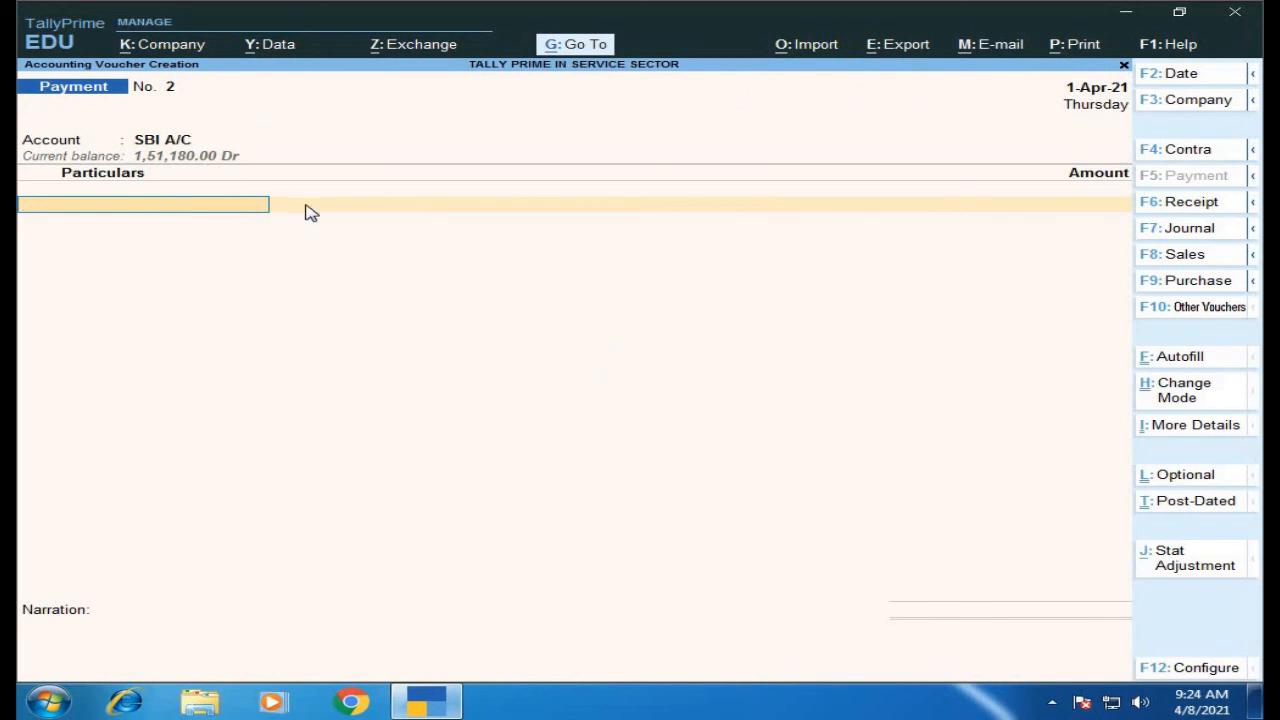
Choose the JIVAN CONSULTANCY - OUTSIDE STATE CREDITOR ledger in the particulars of the SBI payment voucher.
key("space")
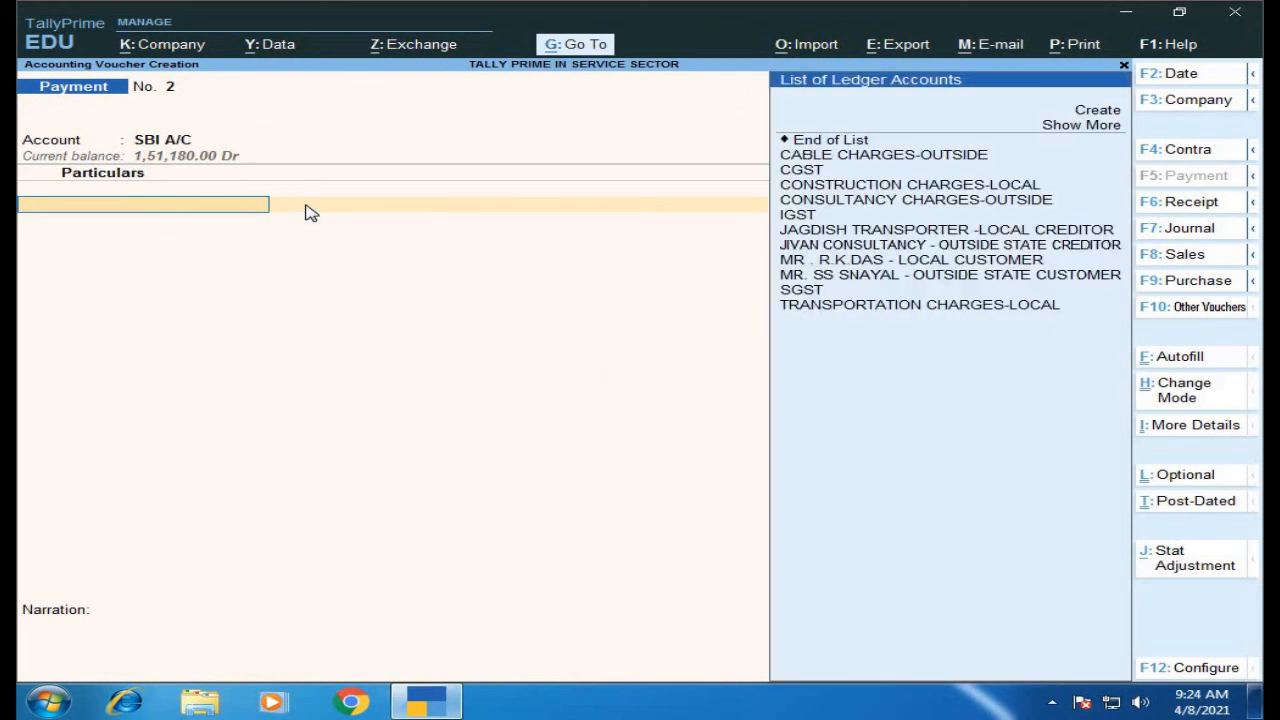
key("Down")
key("Down")
key("Down")
key("Down")
key("Down")
key("Down")
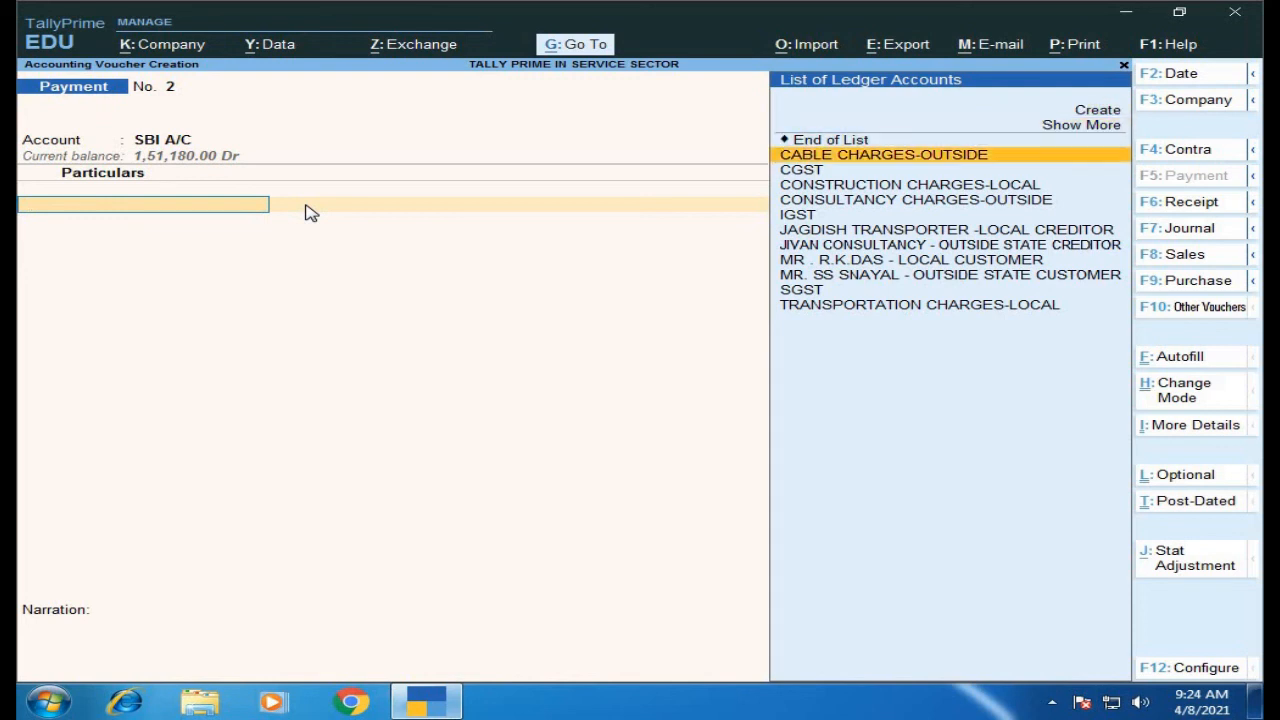
key("Down")
key("Down")
key("Down")
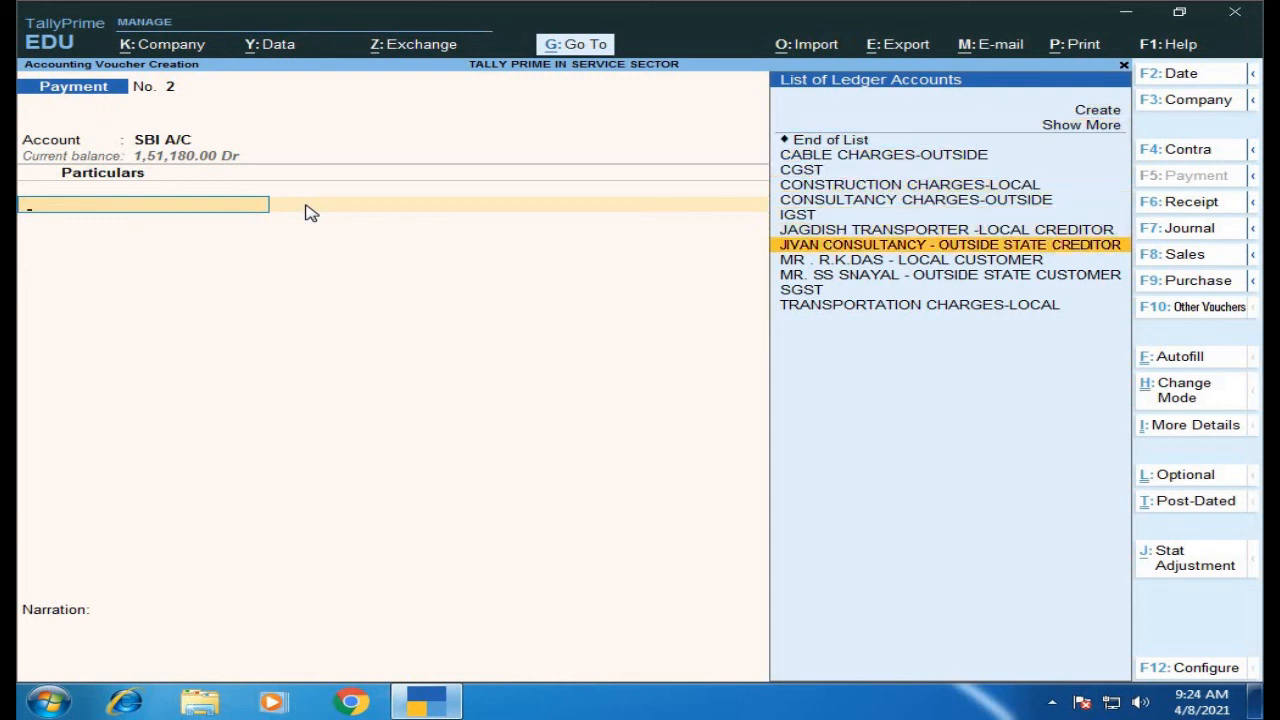
key("Return")
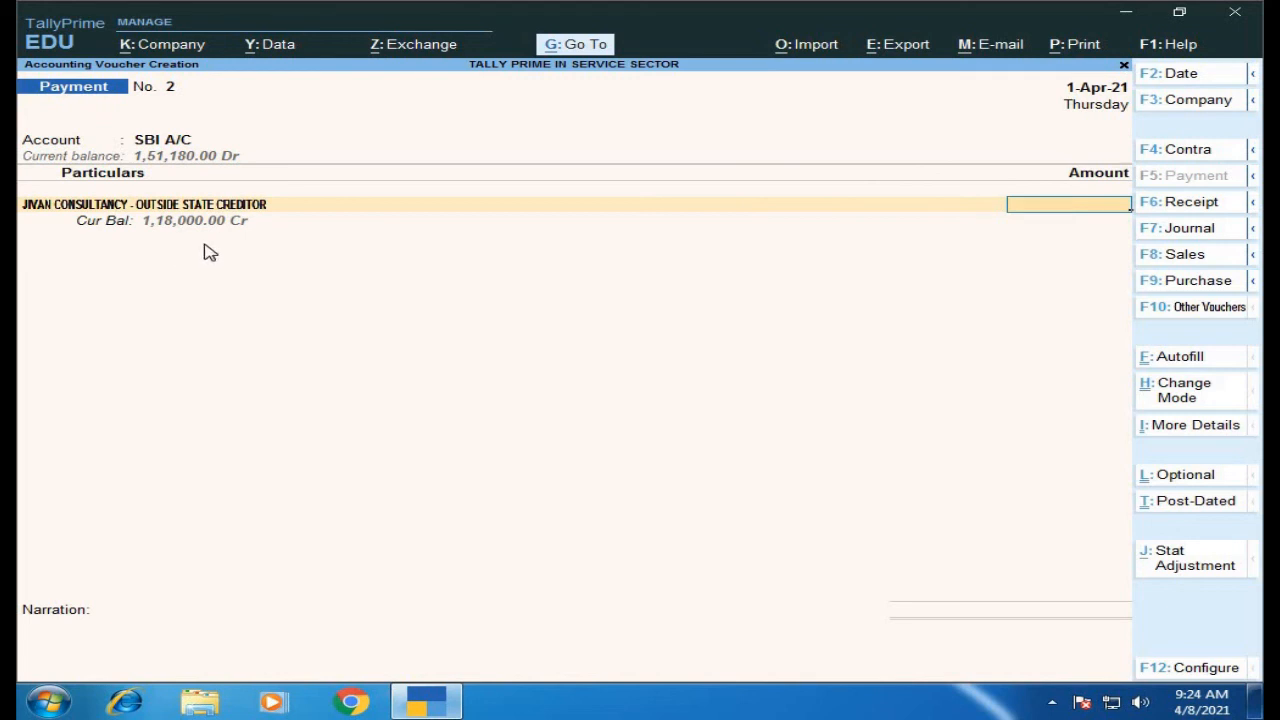
Enter 1,18,000 as the outside-state creditor's payment amount and allocate it as Agst Ref to bill 2.
type("118000")
key("Return")
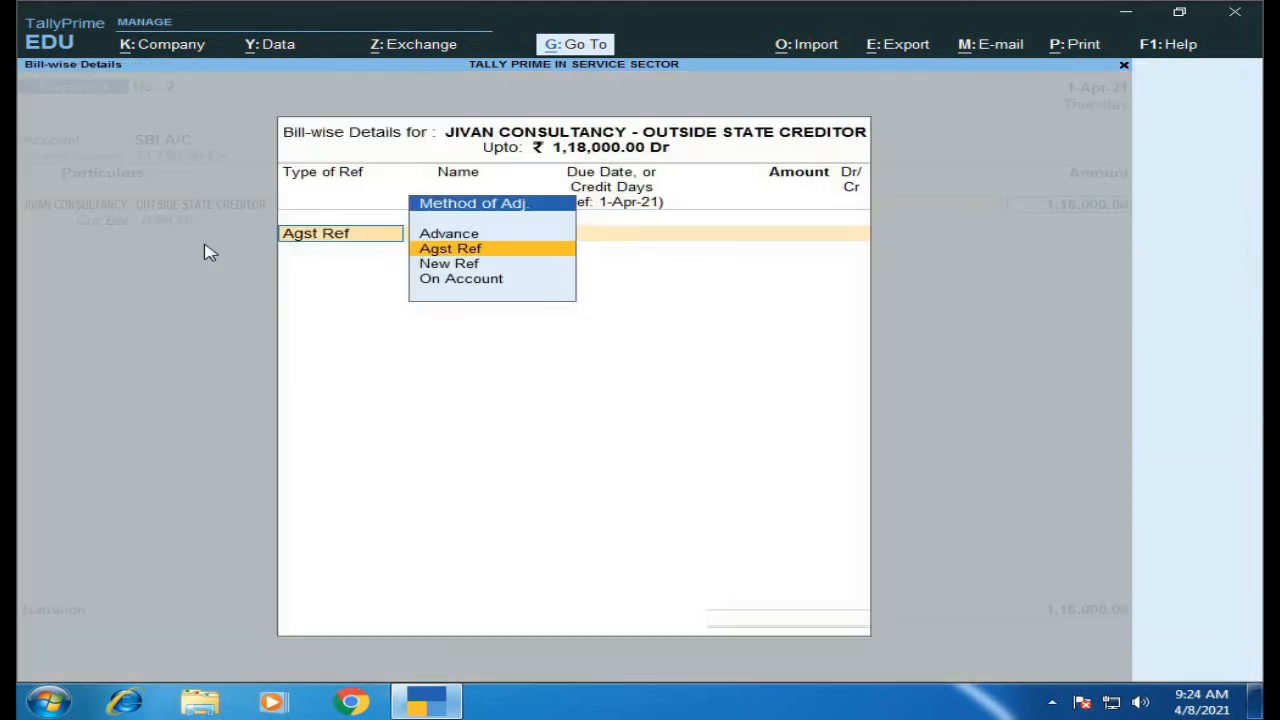
key("Return")
key("Return")
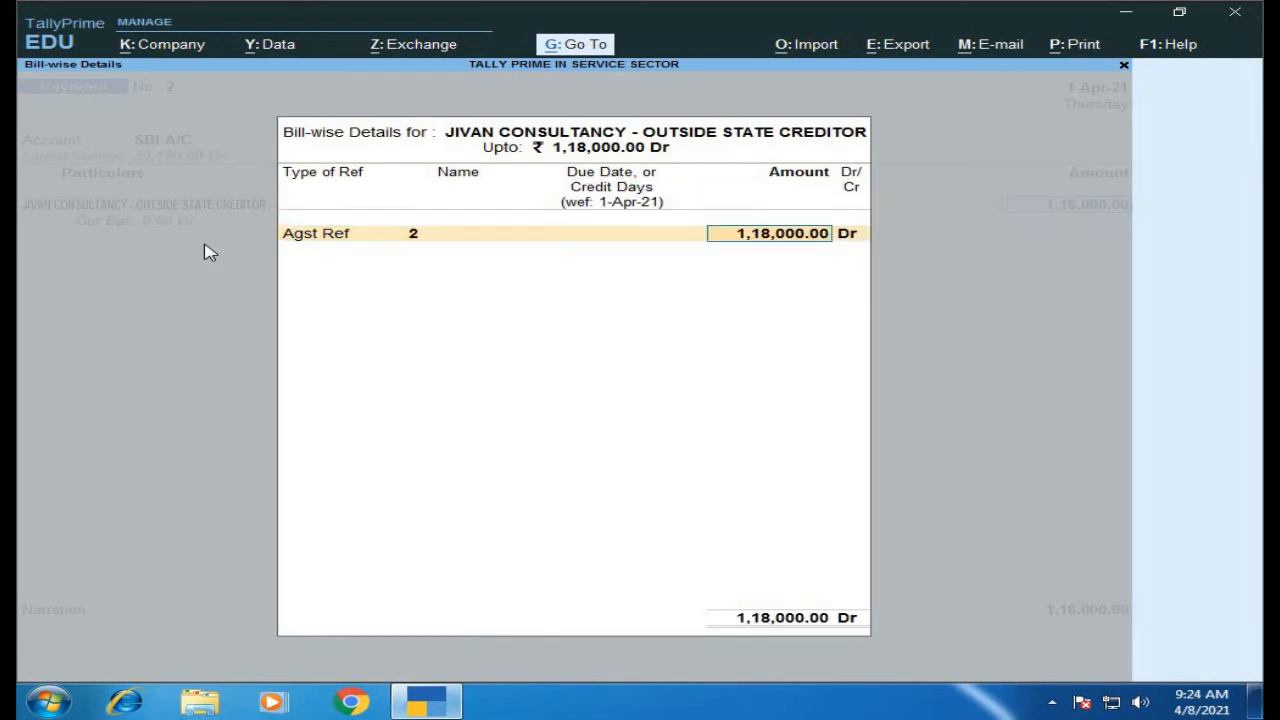
key("Return")
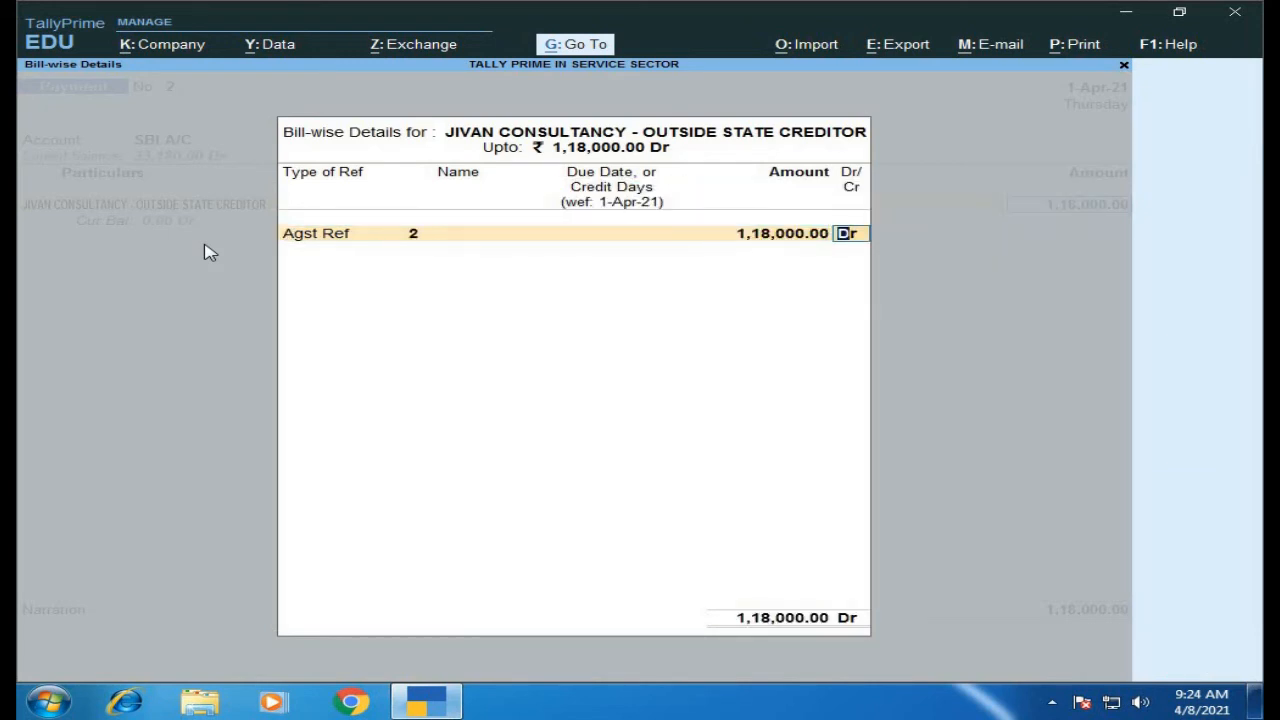
key("Return")
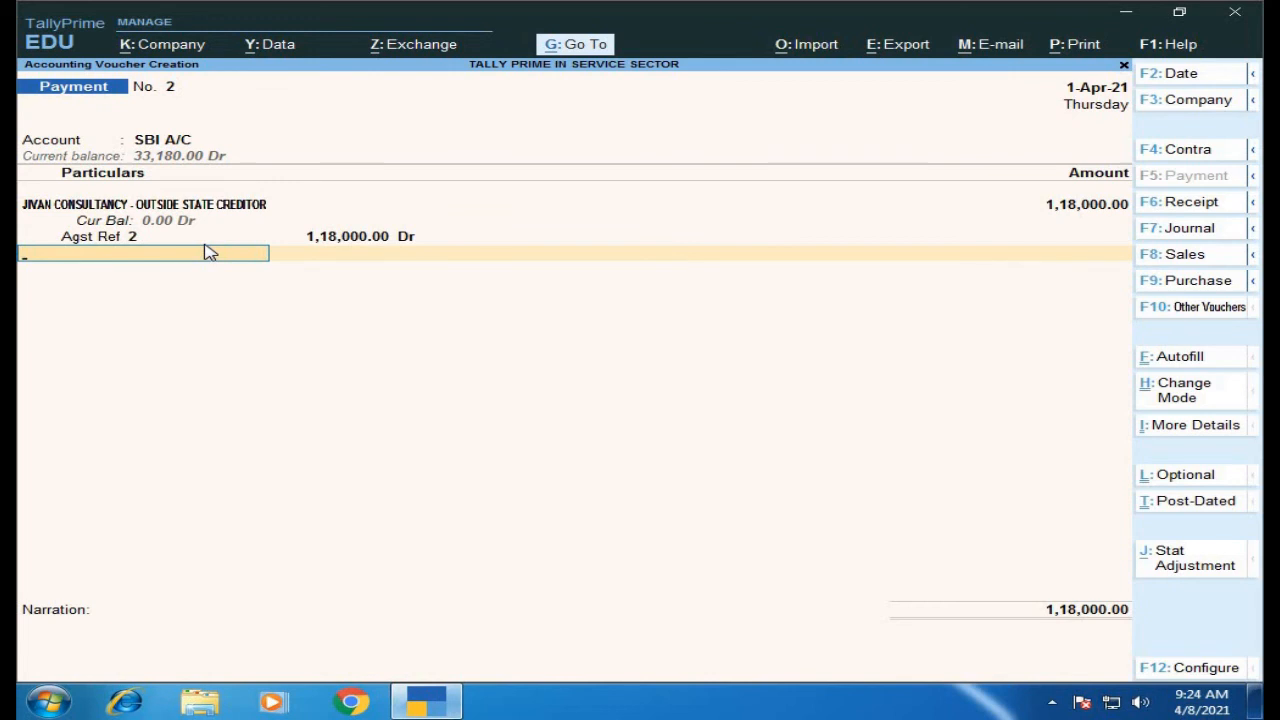
Finish the SBI payment voucher without further particulars, accept the remaining defaults, and save it with a blank narration.
key("Return")
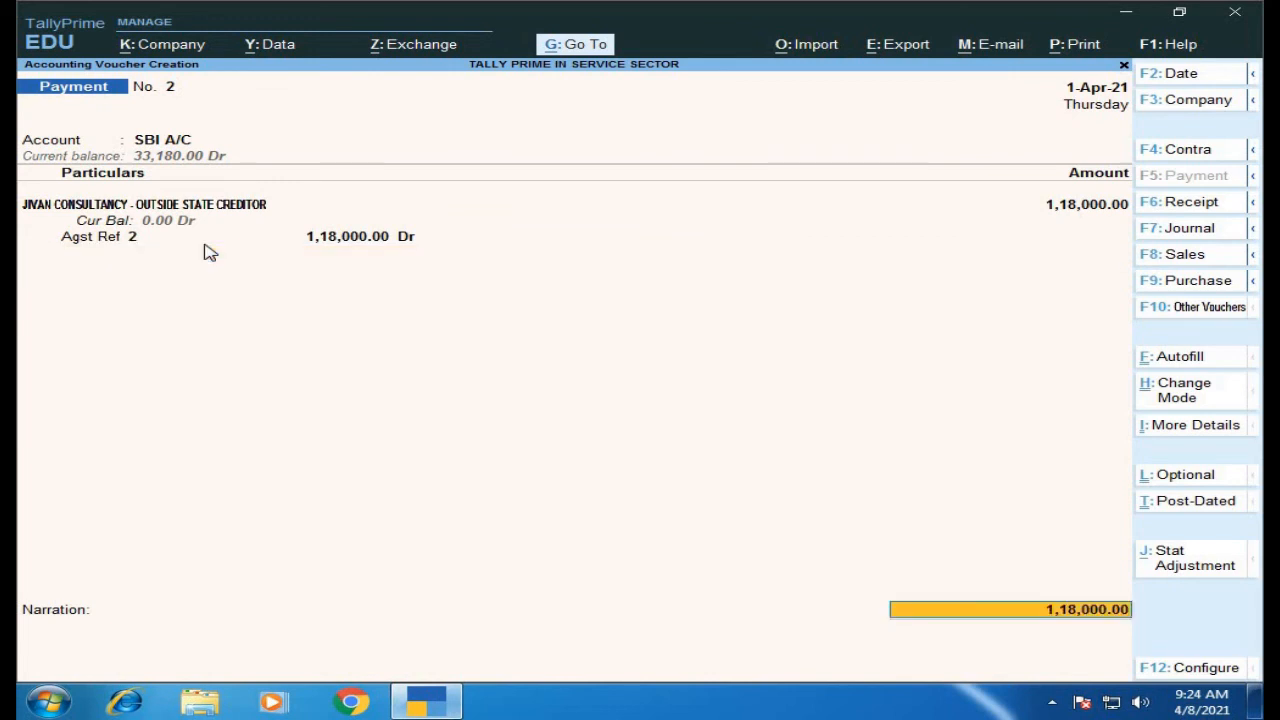
key("Return")
key("Return")
key("Return")
key("Return")
key("Return")
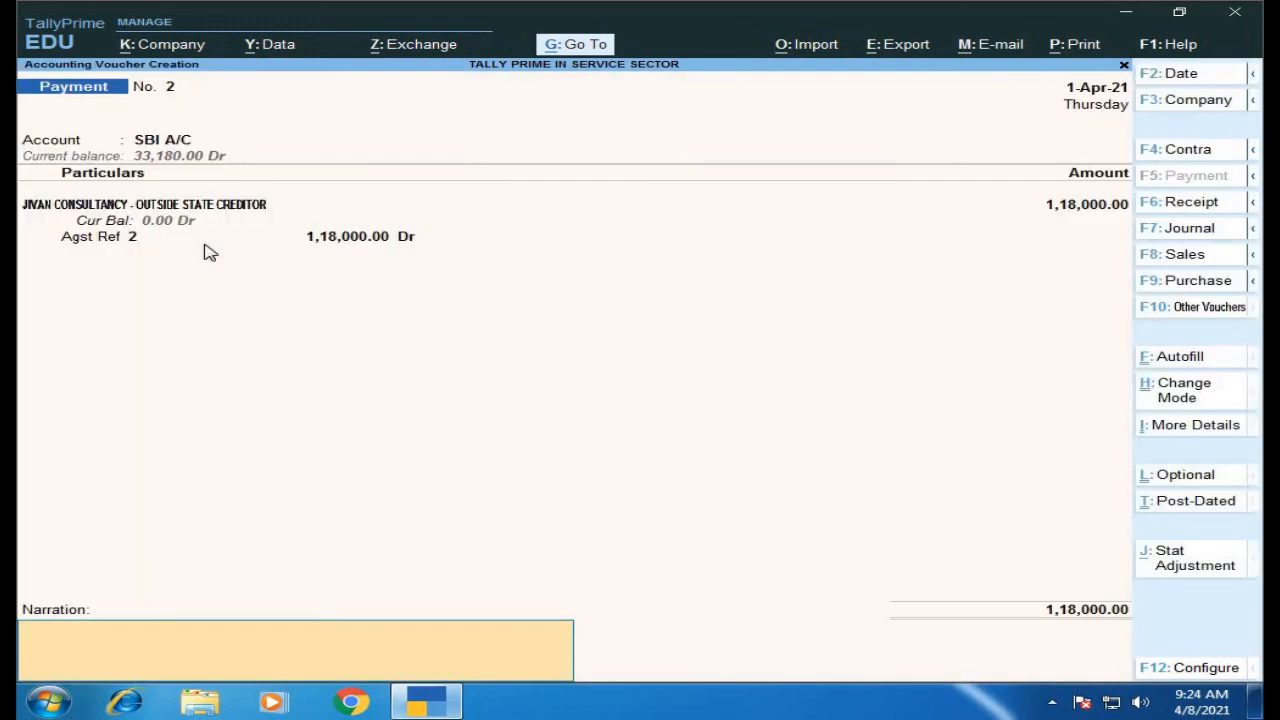
key("Return")
key("Return")
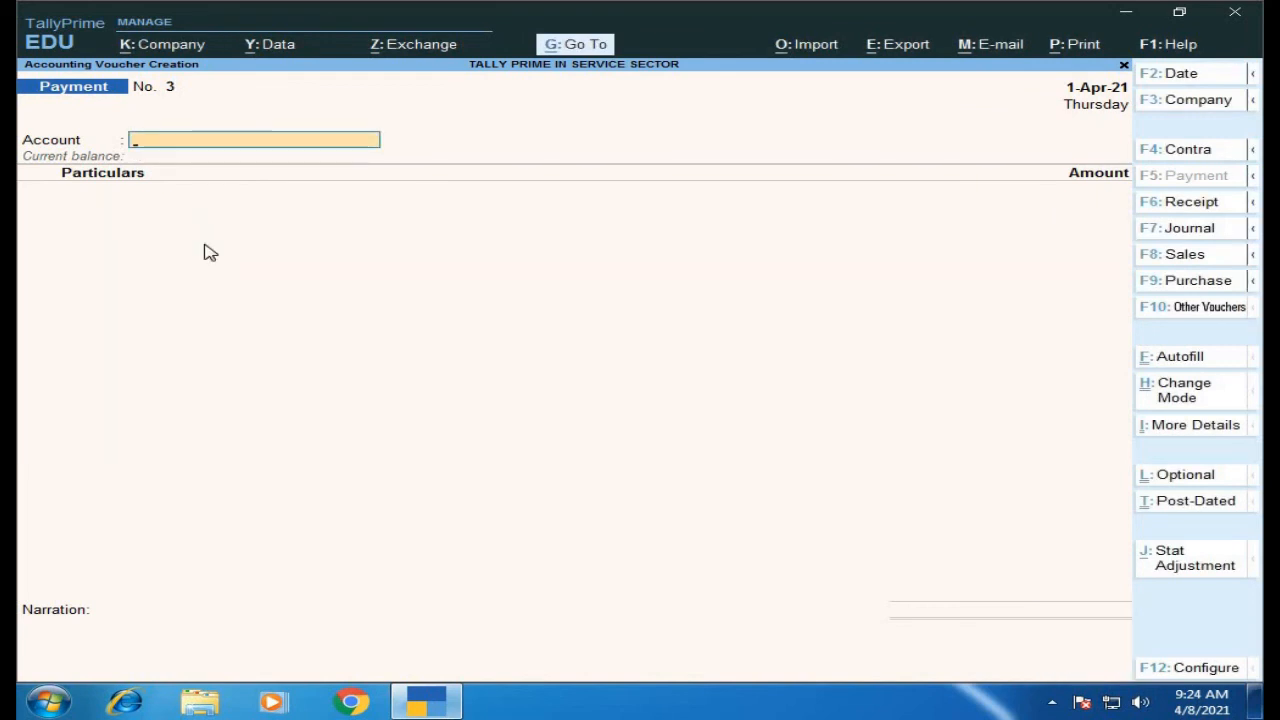
Leave voucher entry and open the Day Book to review the vouchers for 1-Apr-21 and check its alternative views.
key("Escape")
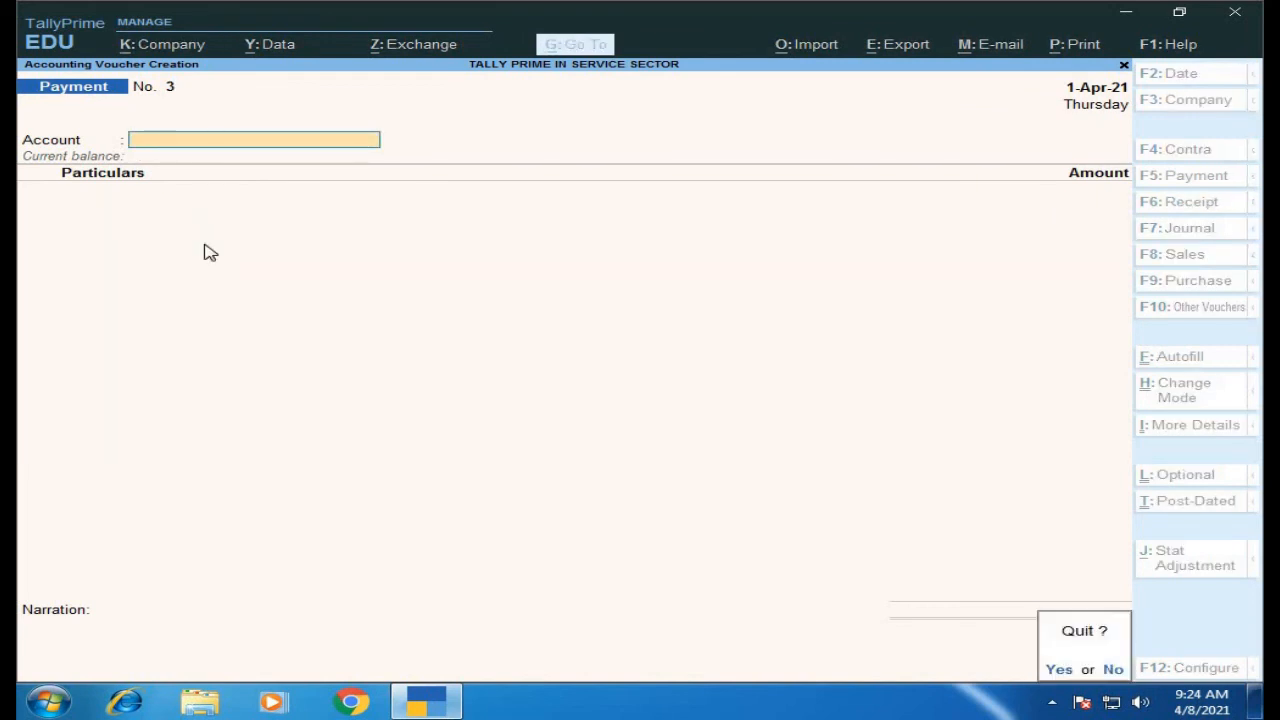
key("y")
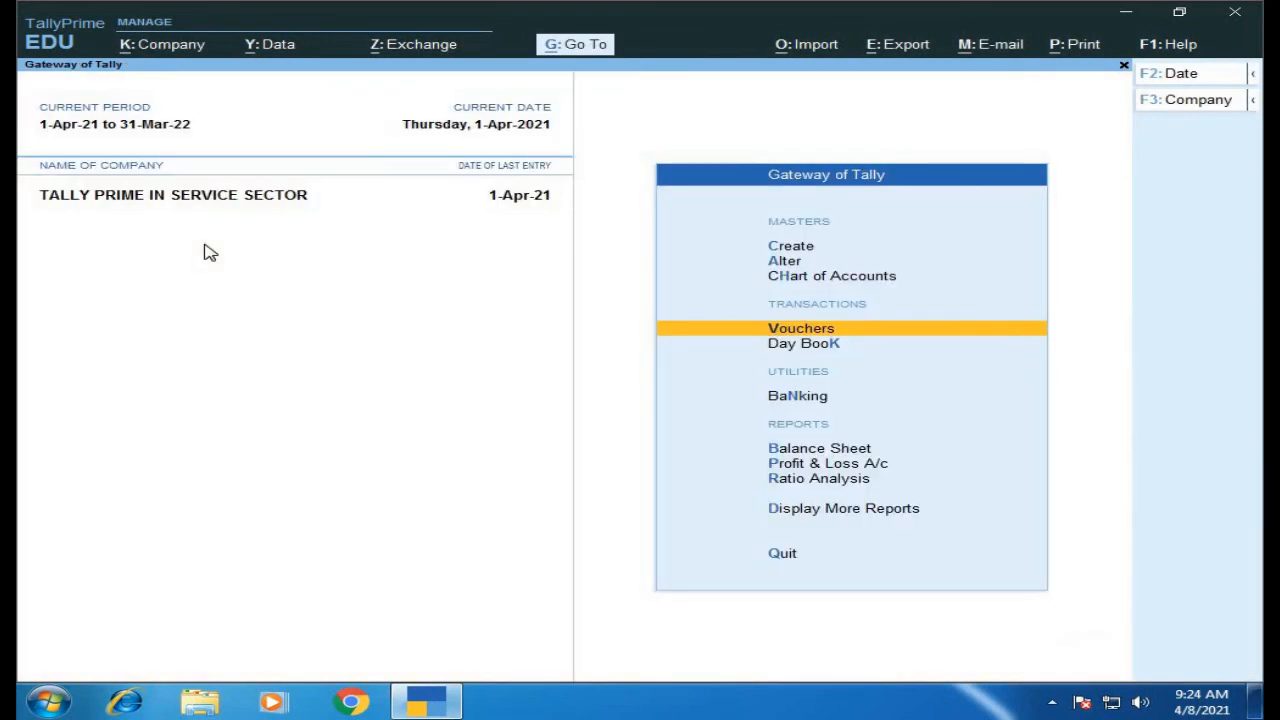
key("Down")
key("Return")
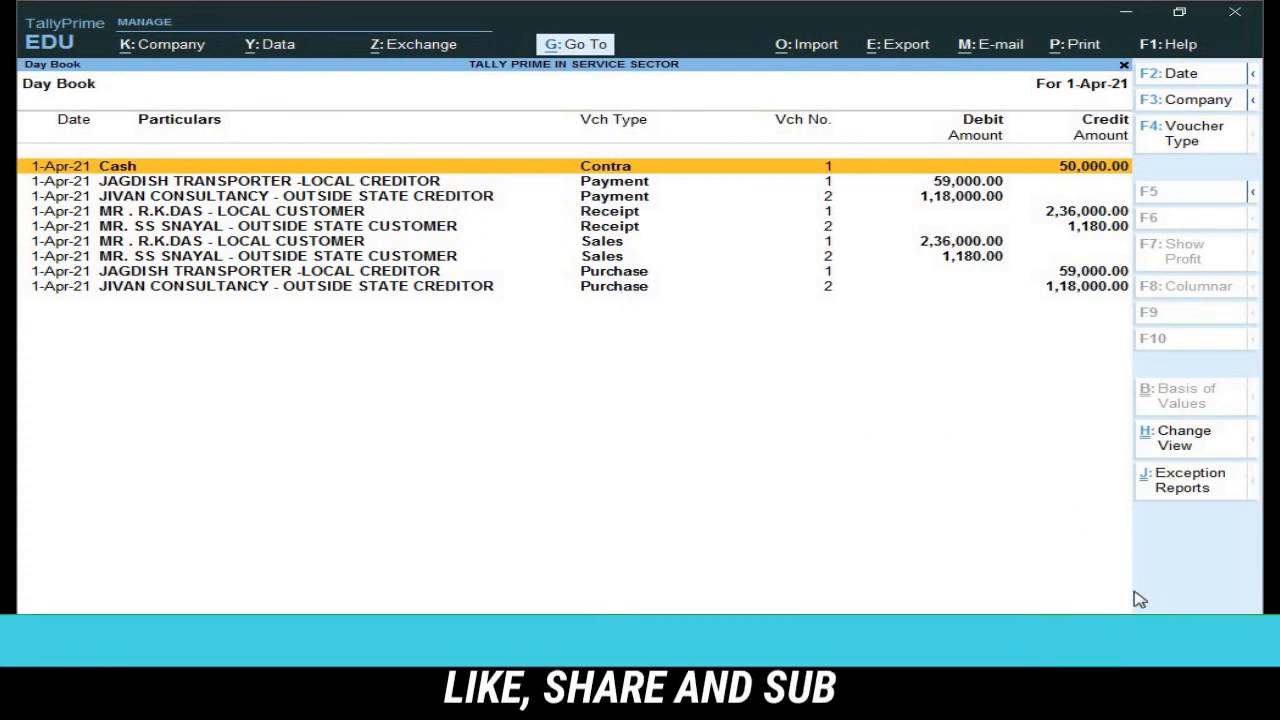
left_click(1181, 447)
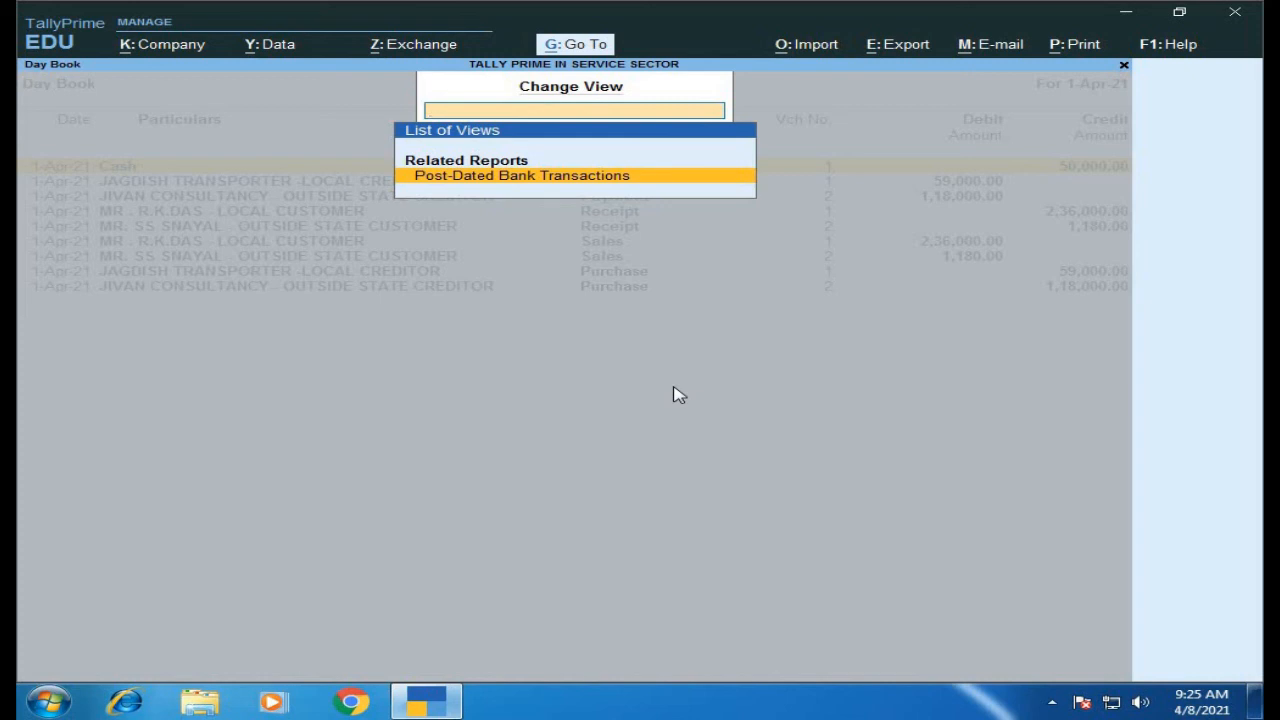
key("Escape")
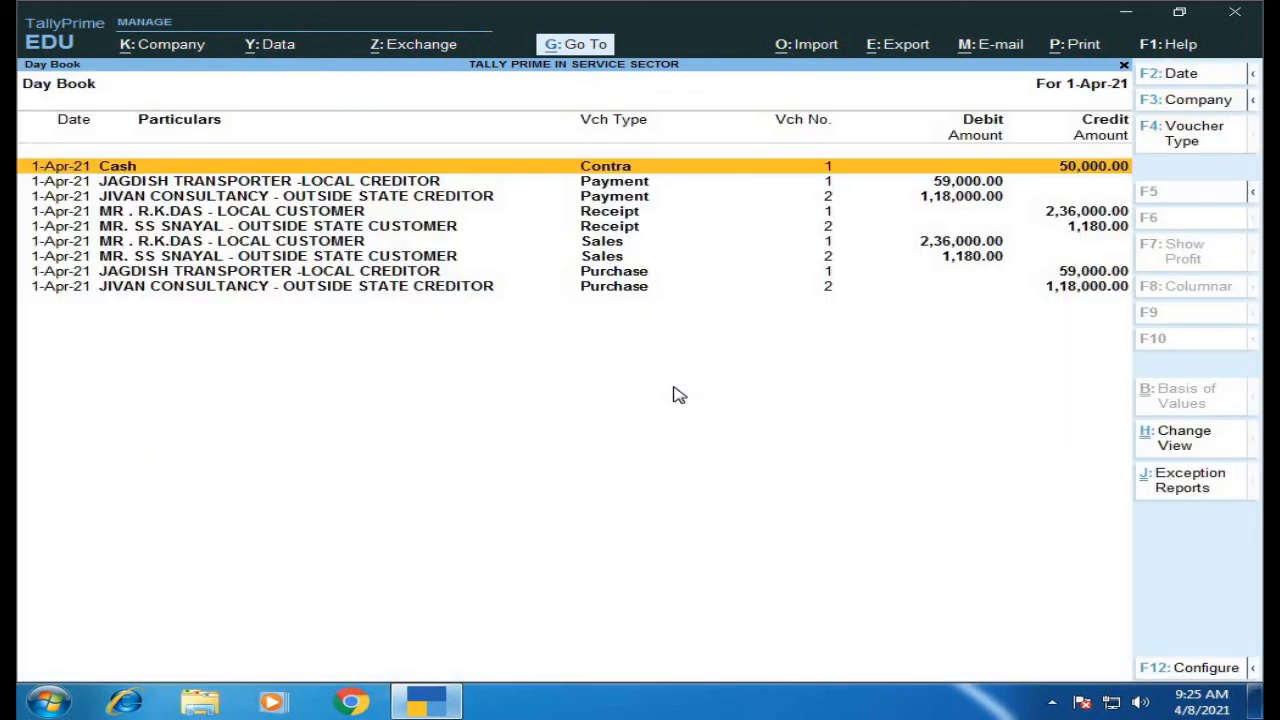